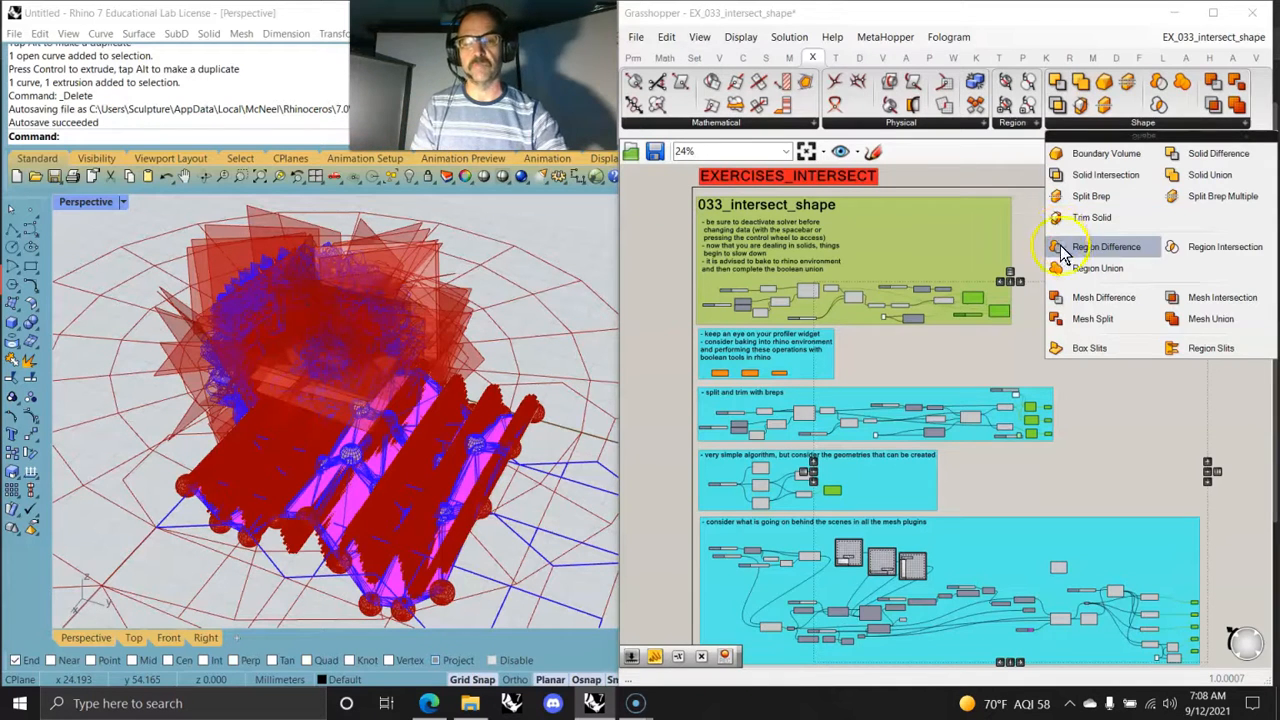
Dismiss the list of Shape components and examine the notes of the 033_intersect_shape exercise
click(1060, 240)
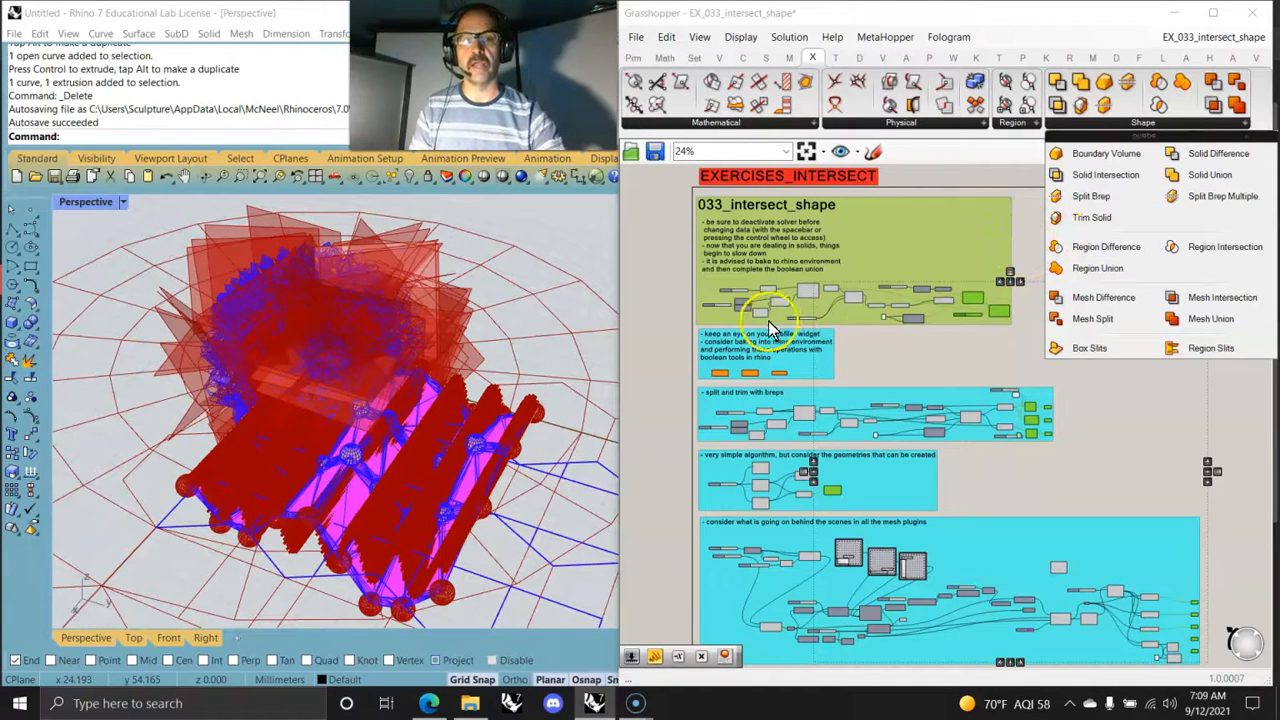
click(906, 351)
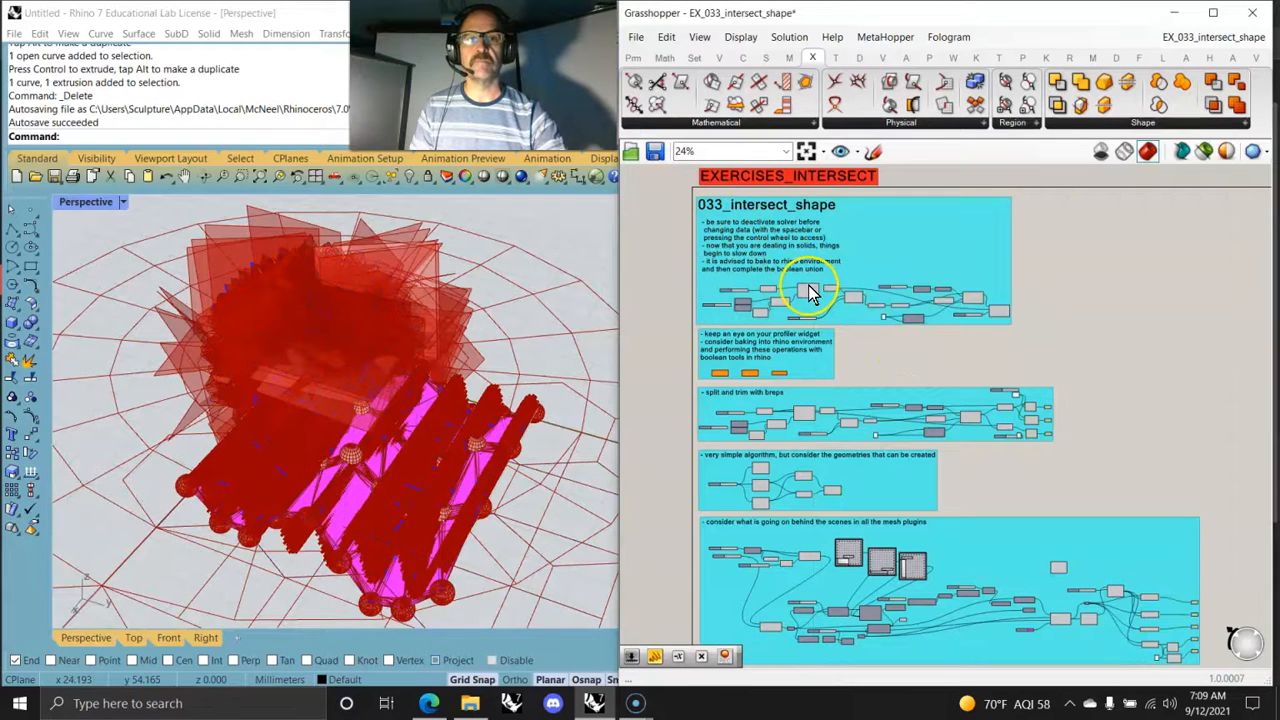
scroll(745, 240, up, 2)
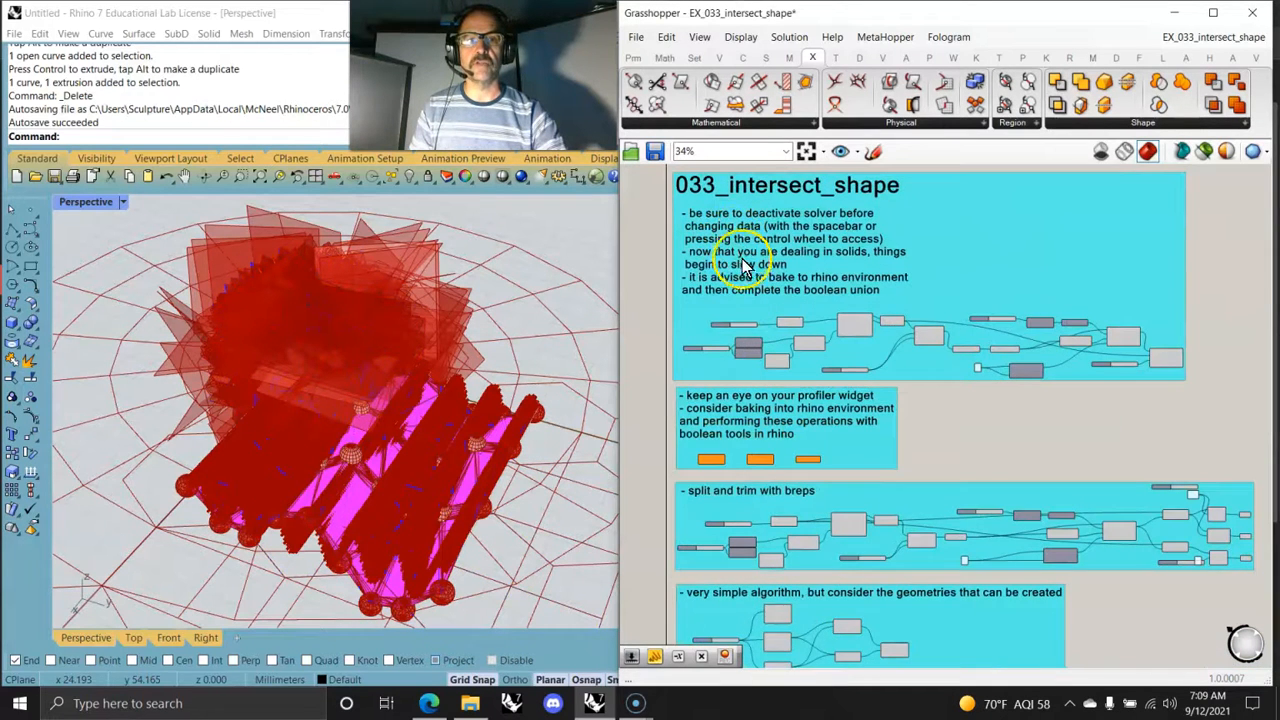
scroll(750, 277, up, 1)
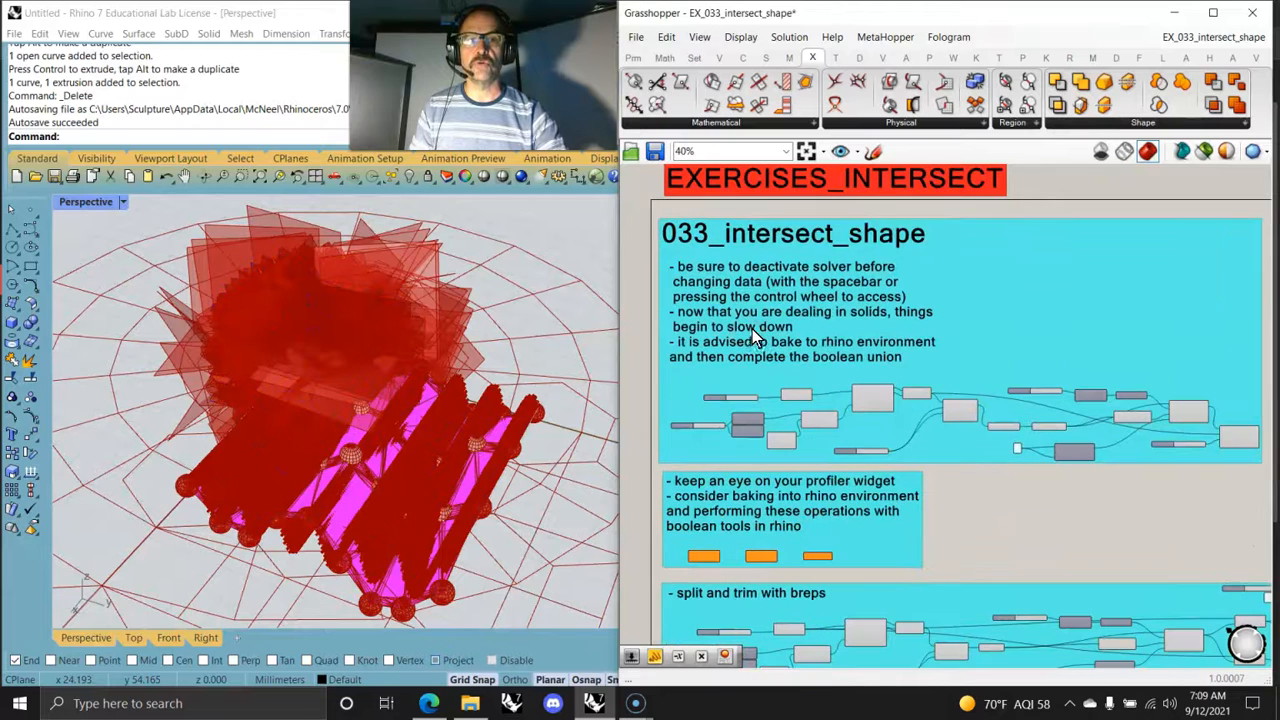
click(748, 333)
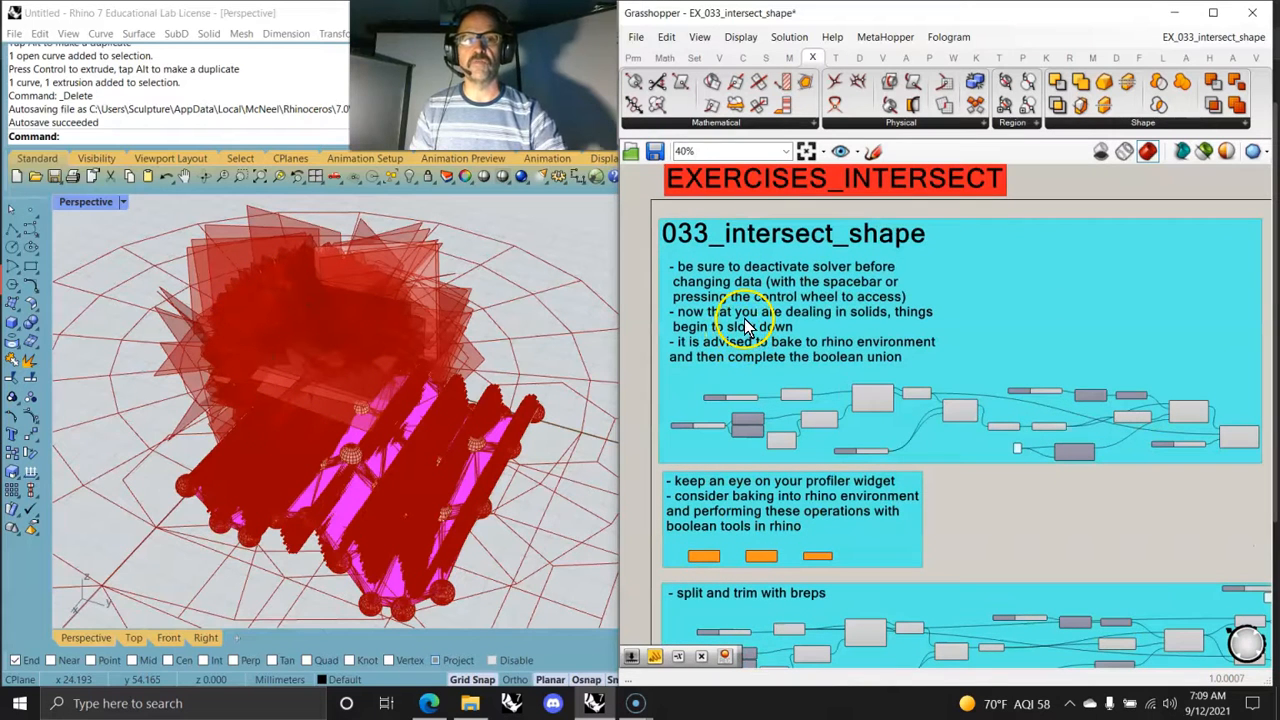
Lock the solver and unlock it again
middle_click(1005, 497)
click(1005, 537)
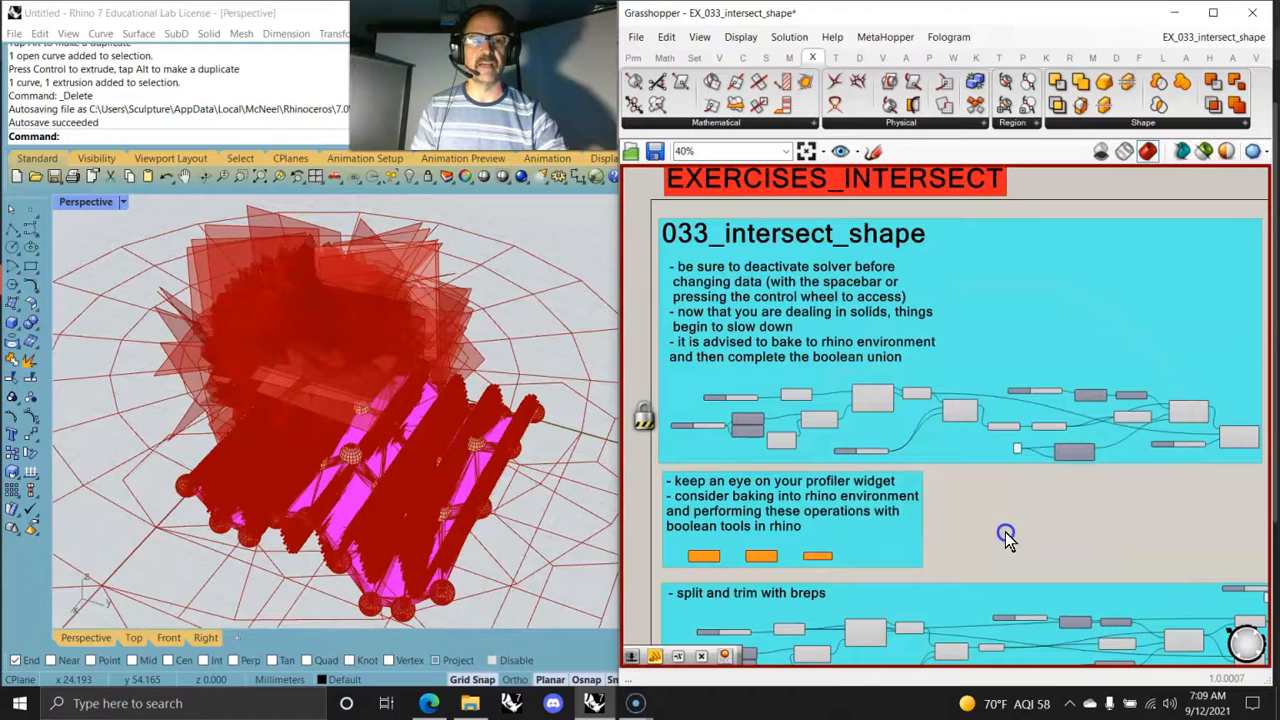
middle_click(997, 520)
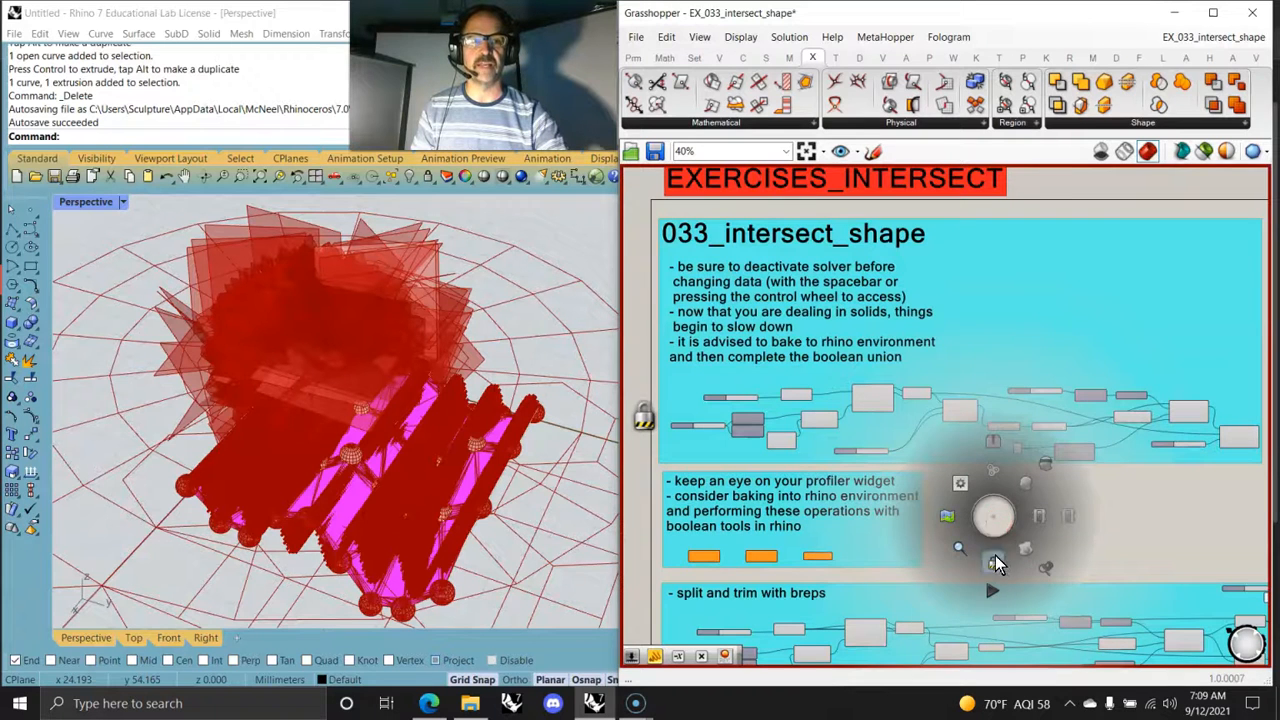
click(995, 557)
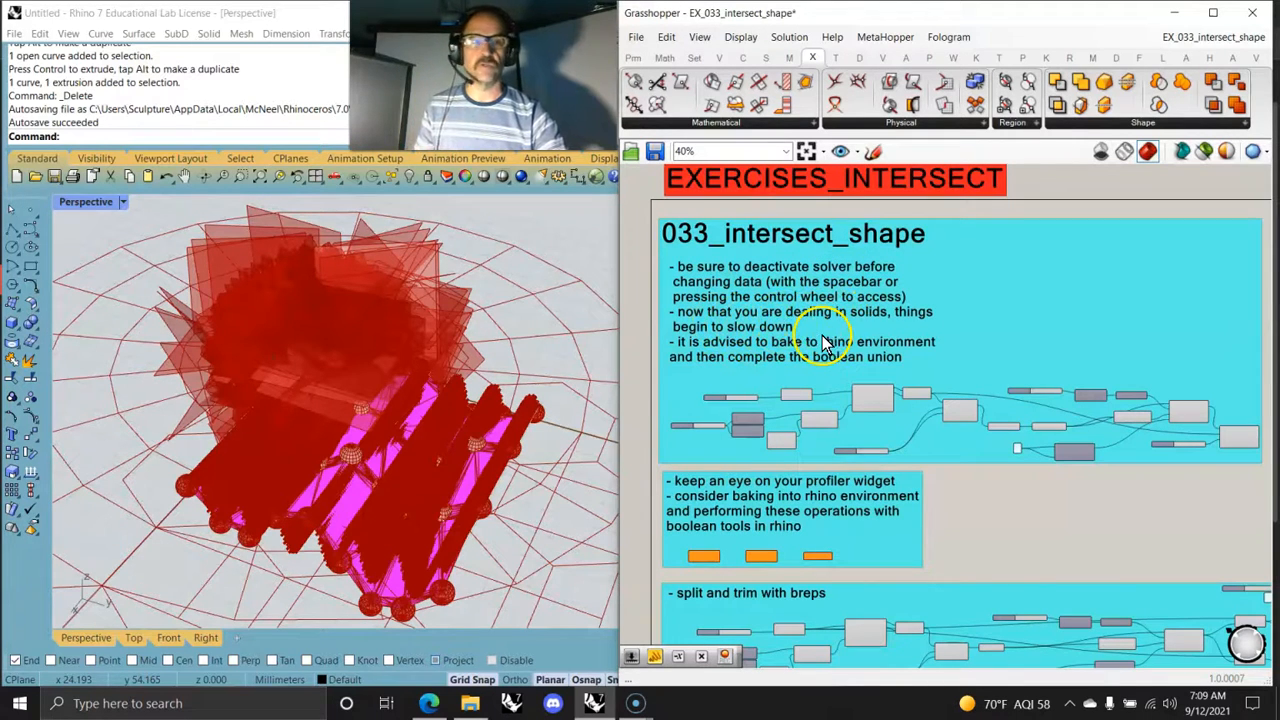
Examine the Polar Array at the end of the first definition and the Mesh Difference, Intersection, Union and Split components with their profiler times
scroll(1051, 494, up, 5)
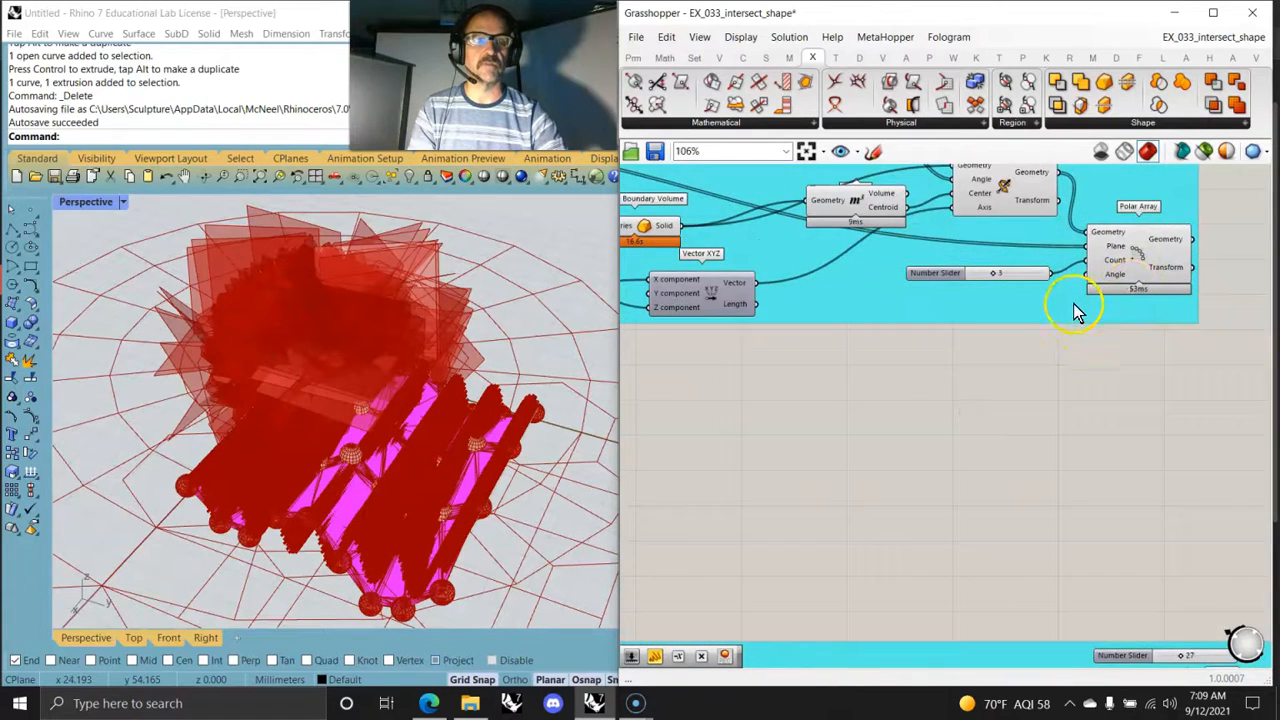
scroll(1062, 316, down, 3)
scroll(1060, 330, down, 3)
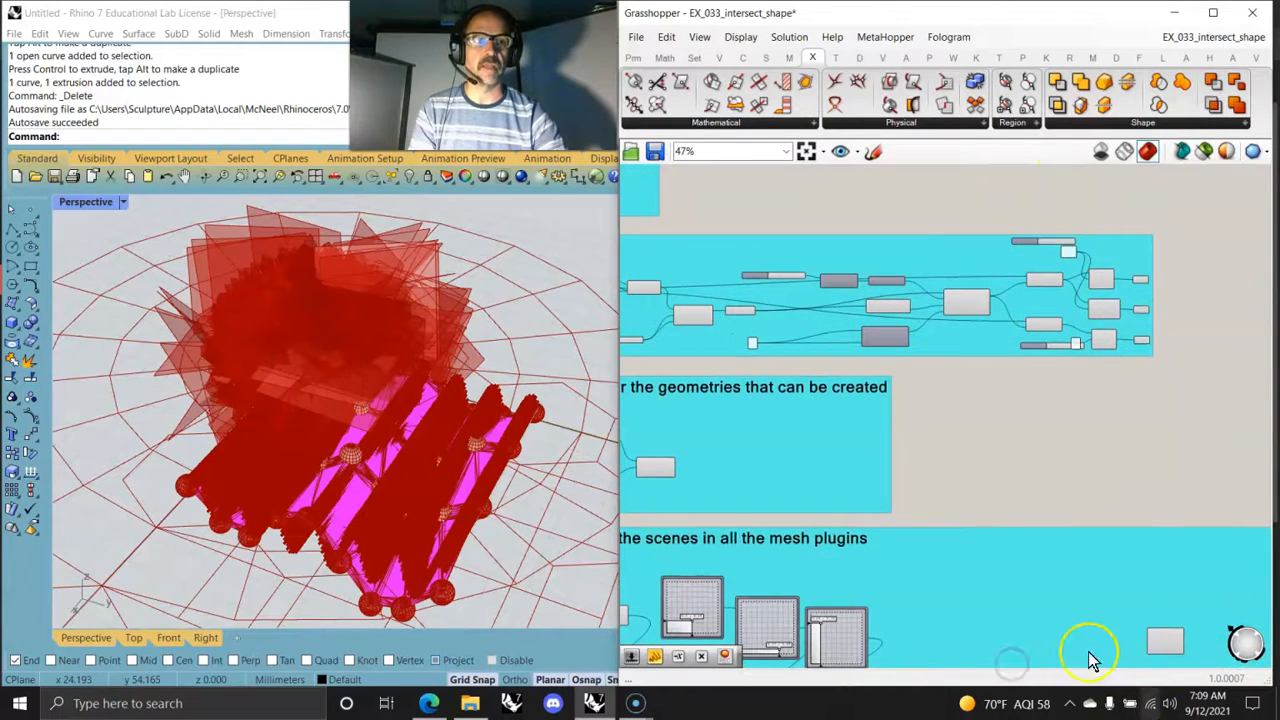
right_drag(1032, 553, 860, 289)
scroll(754, 220, up, 5)
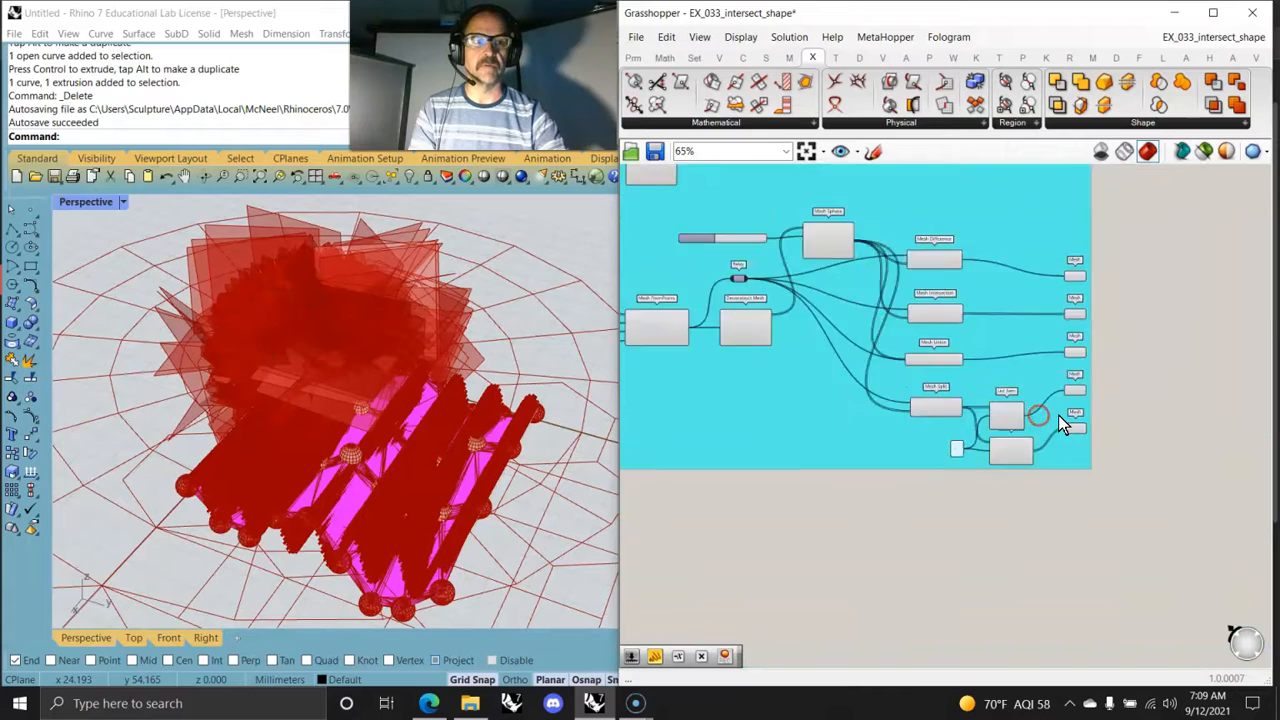
right_drag(871, 366, 1001, 442)
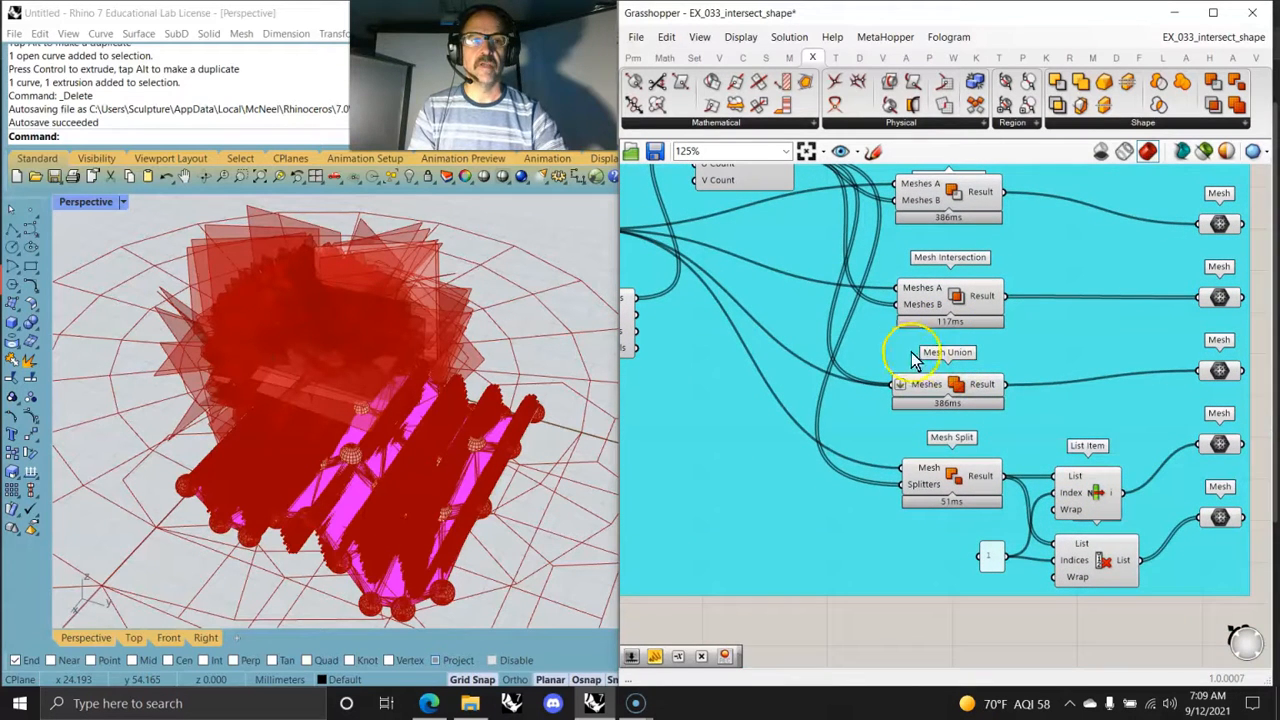
scroll(895, 271, down, 2)
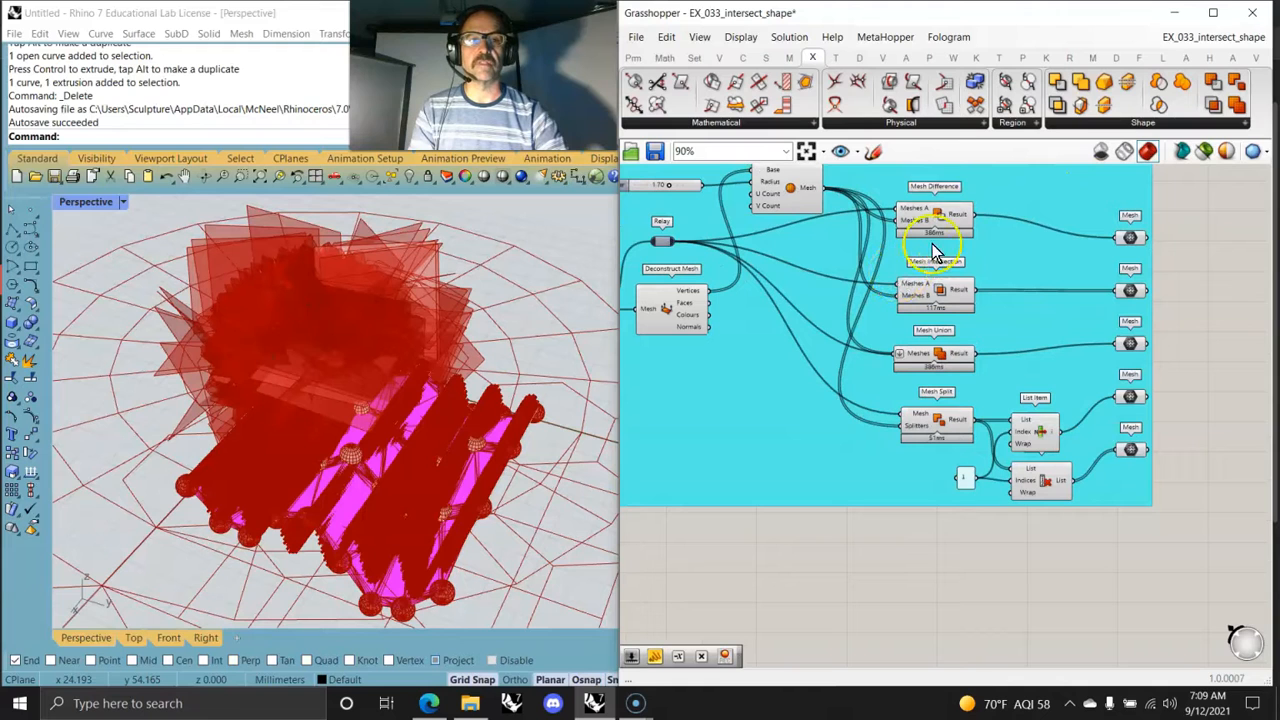
right_drag(865, 242, 1079, 347)
scroll(818, 293, down, 5)
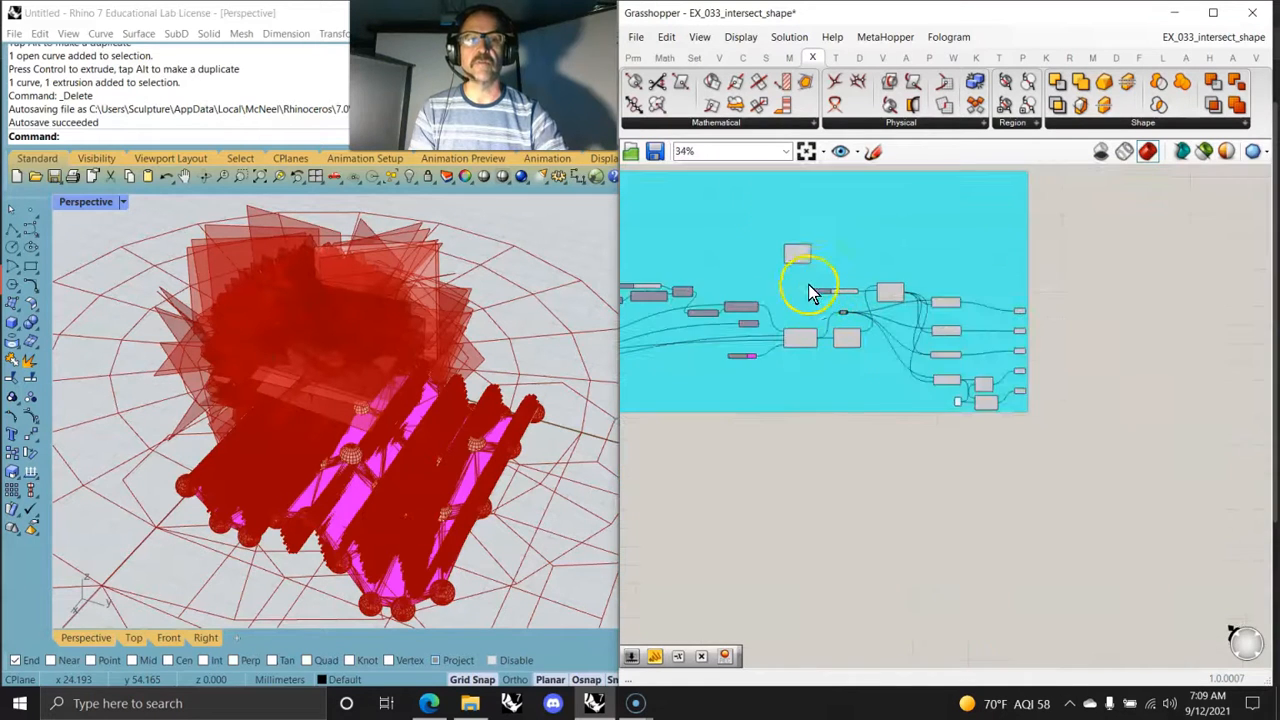
Review the Profiler widget setting in the Widgets preferences and close the preferences
click(636, 37)
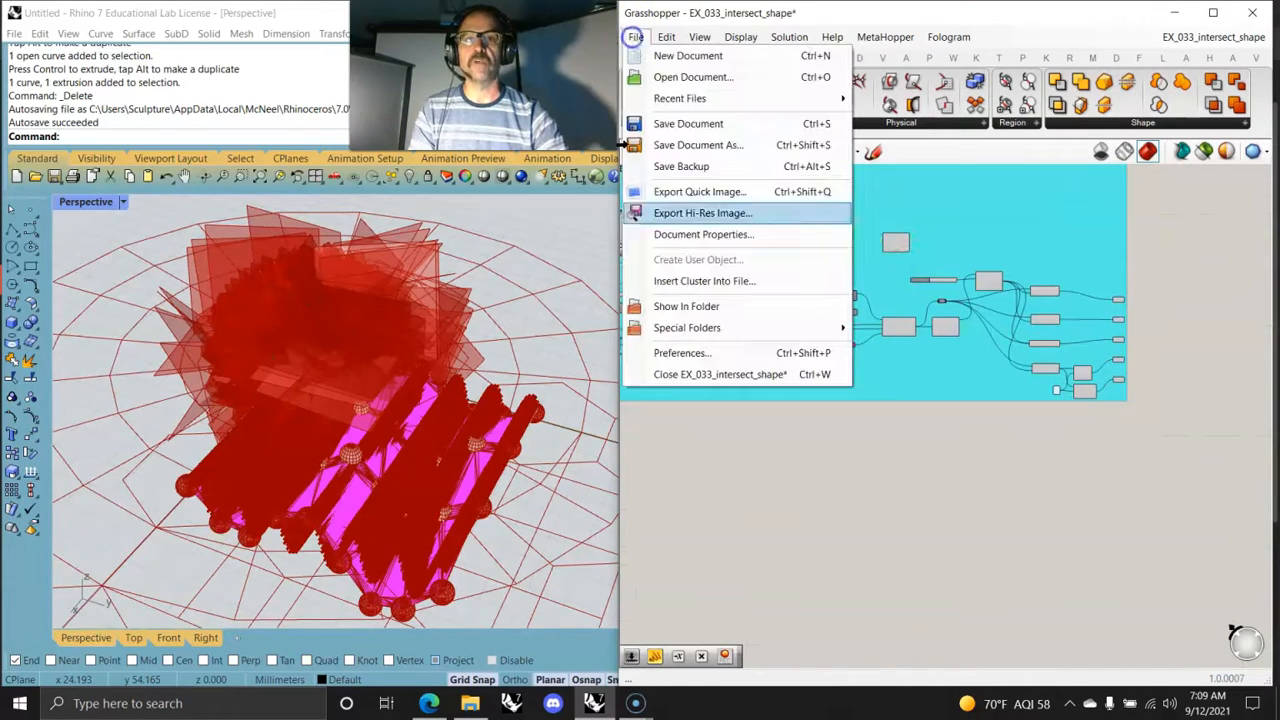
click(690, 356)
click(521, 428)
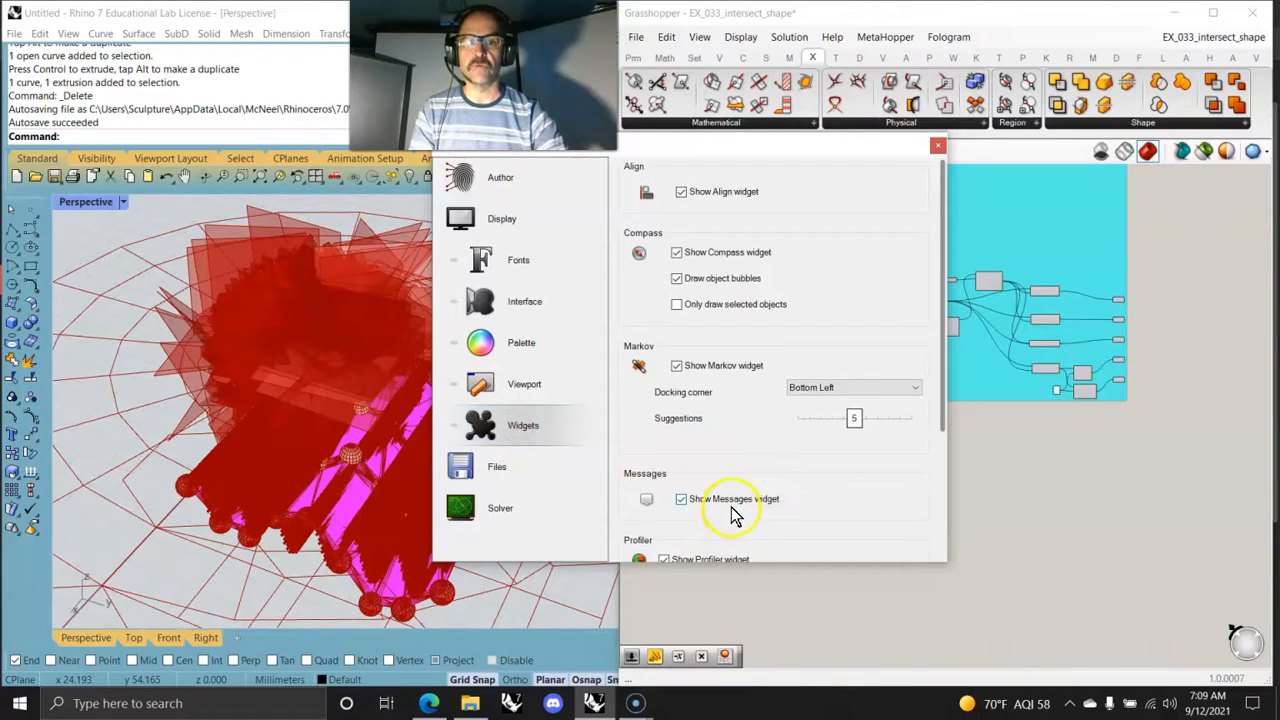
drag(943, 409, 937, 523)
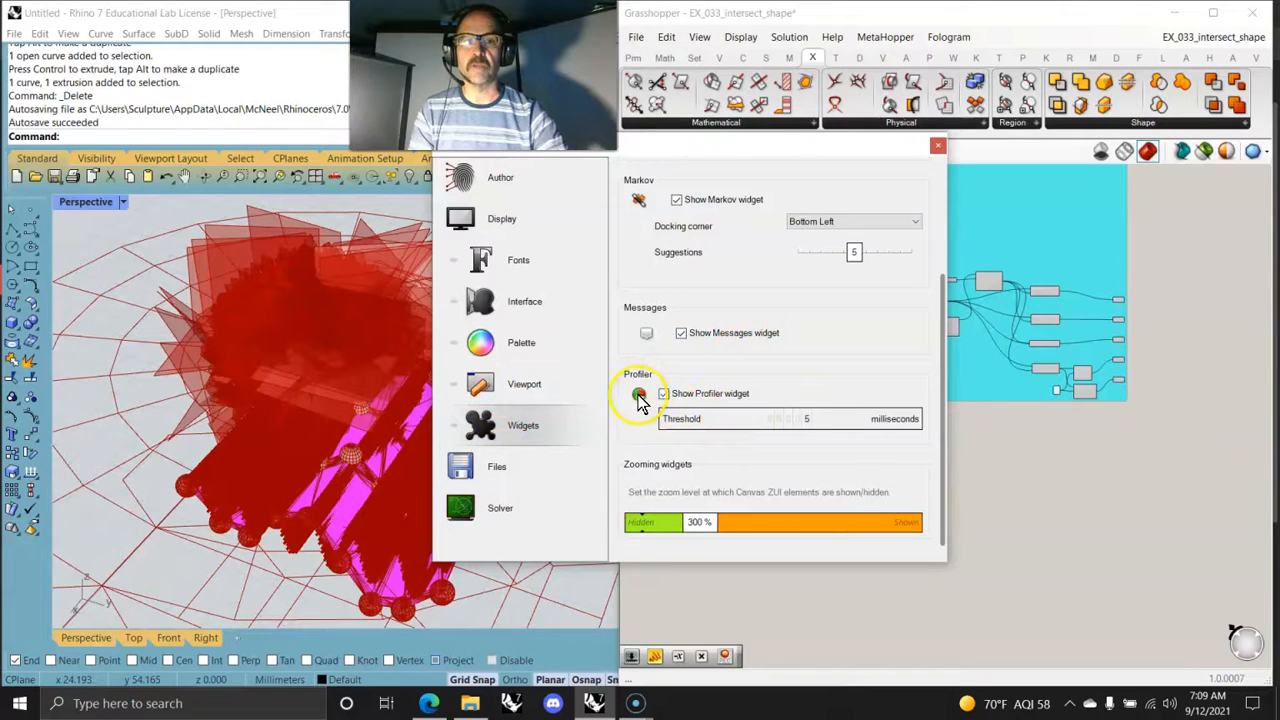
click(937, 146)
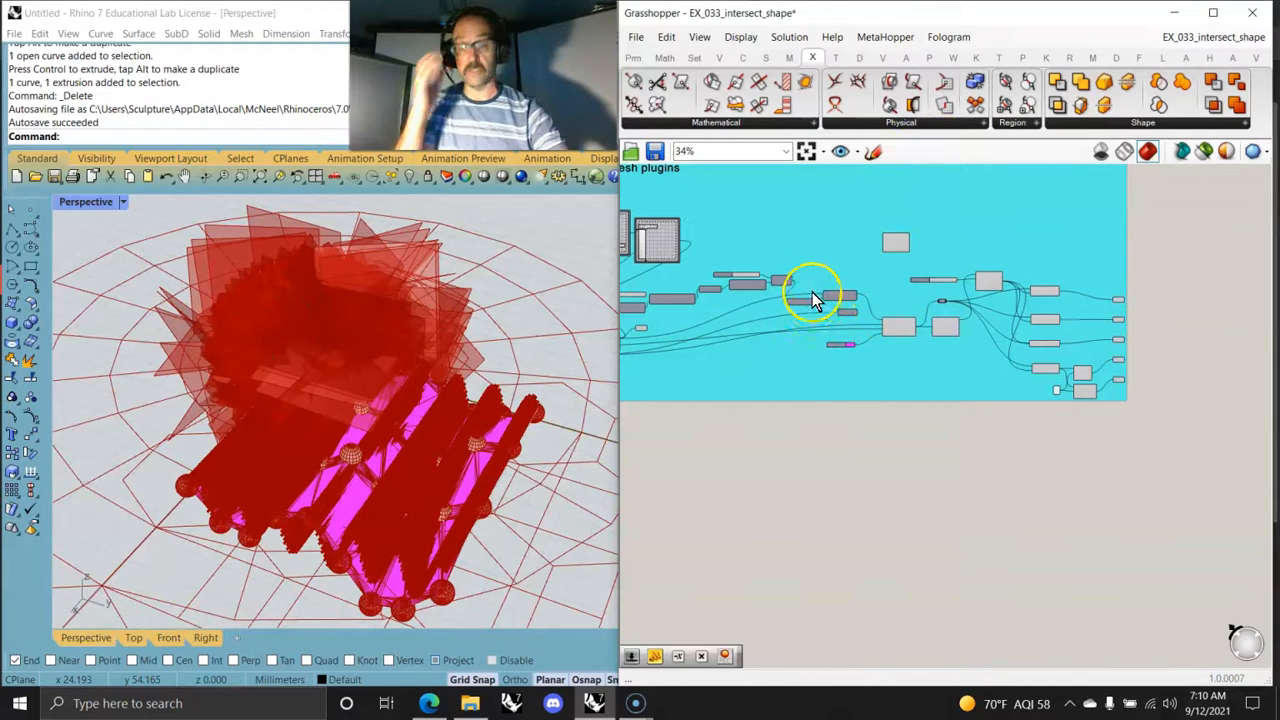
Examine the overall exercise layout, the baking and boolean notes, and the first definition through to its Polar Array
scroll(815, 313, down, 5)
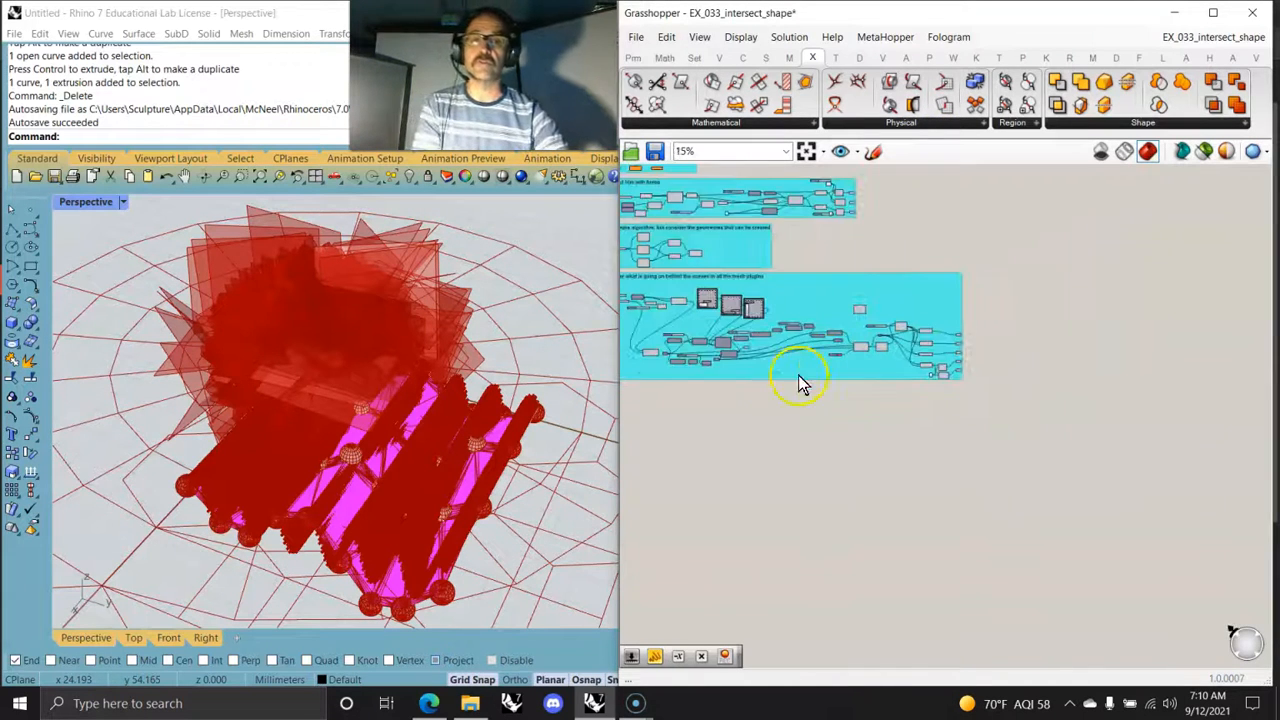
scroll(808, 360, up, 4)
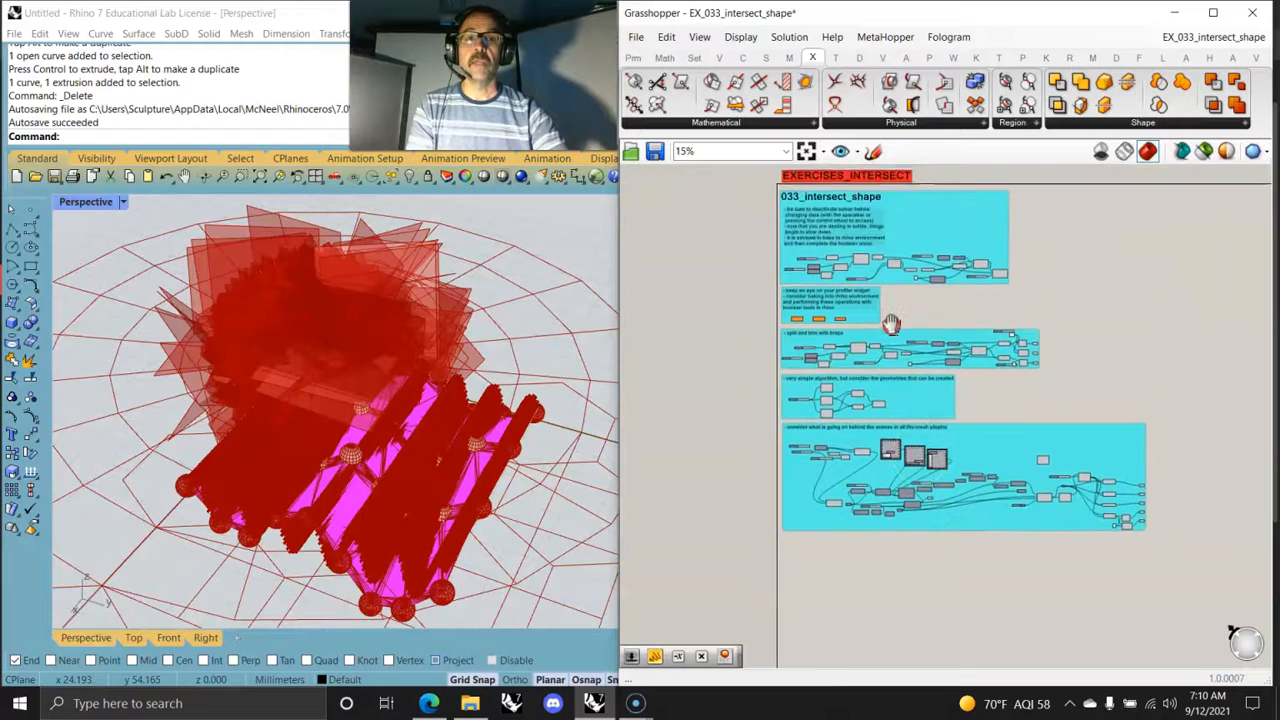
scroll(765, 325, up, 4)
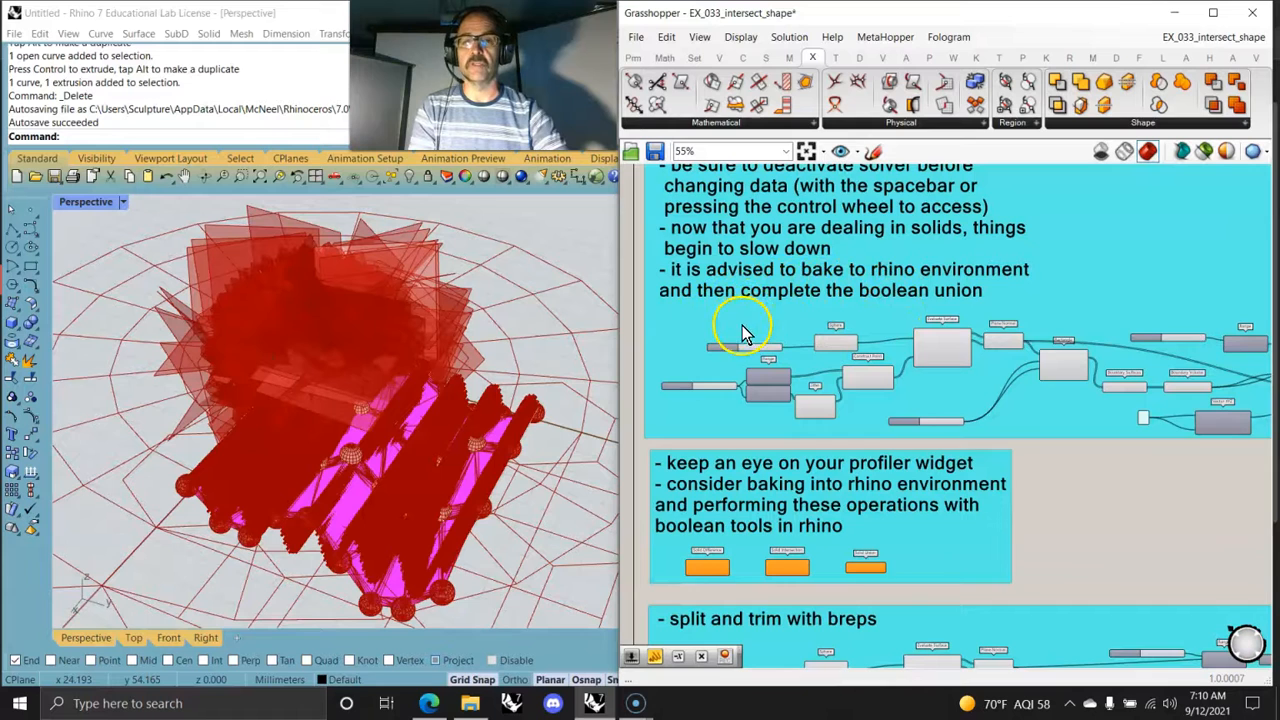
scroll(748, 328, down, 2)
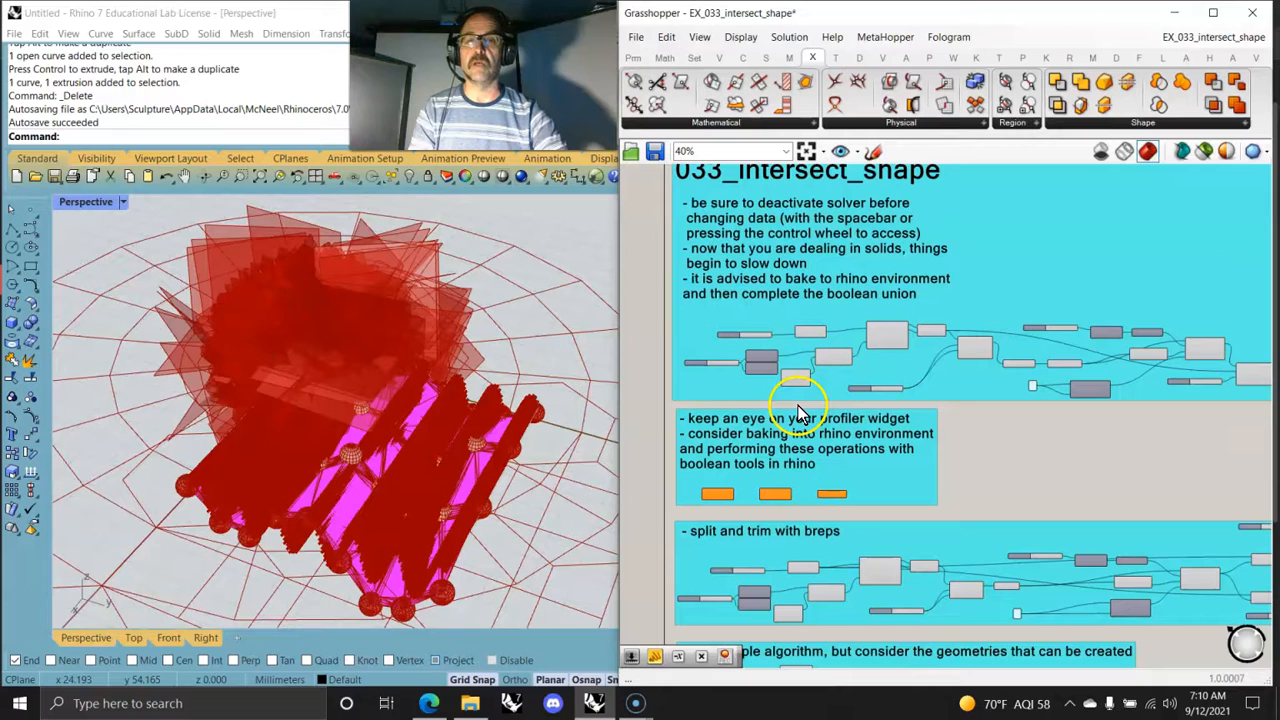
scroll(1034, 398, up, 6)
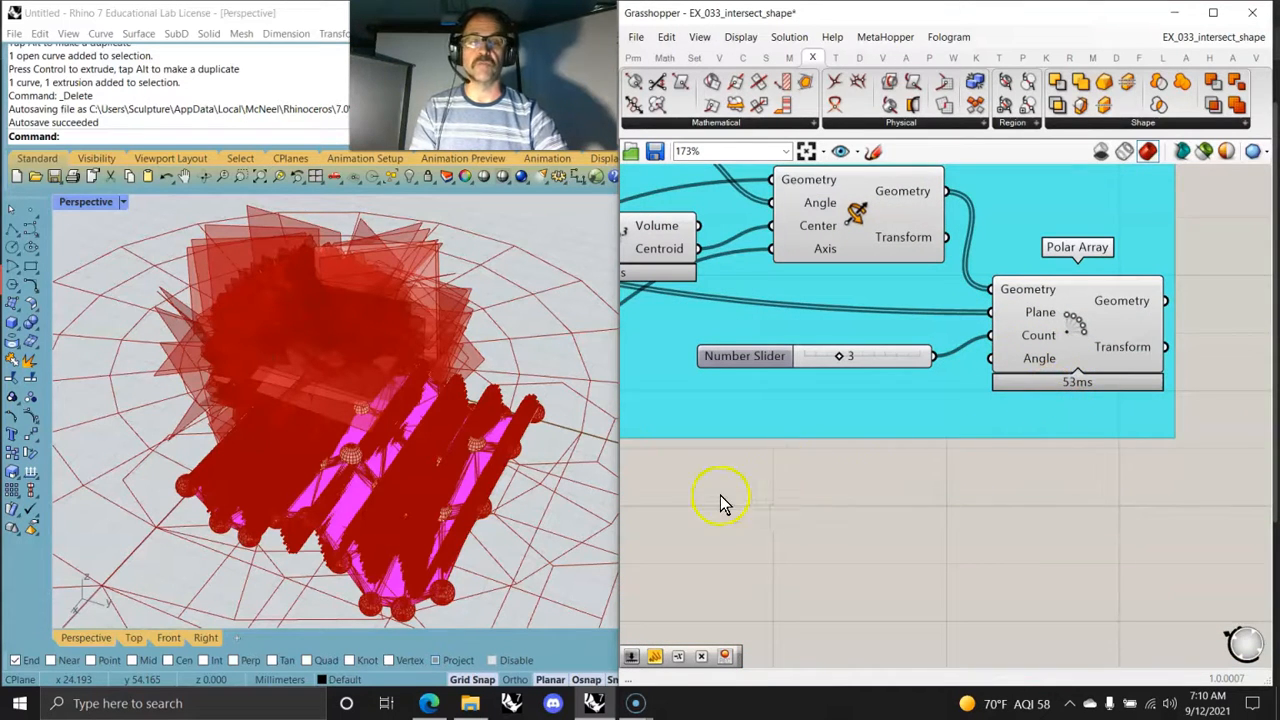
scroll(1043, 527, down, 5)
mouse_move(836, 522)
right_down()
mouse_move(991, 512)
mouse_move(1020, 490)
right_up()
mouse_move(882, 461)
right_down()
mouse_move(1017, 413)
mouse_move(1025, 383)
right_up()
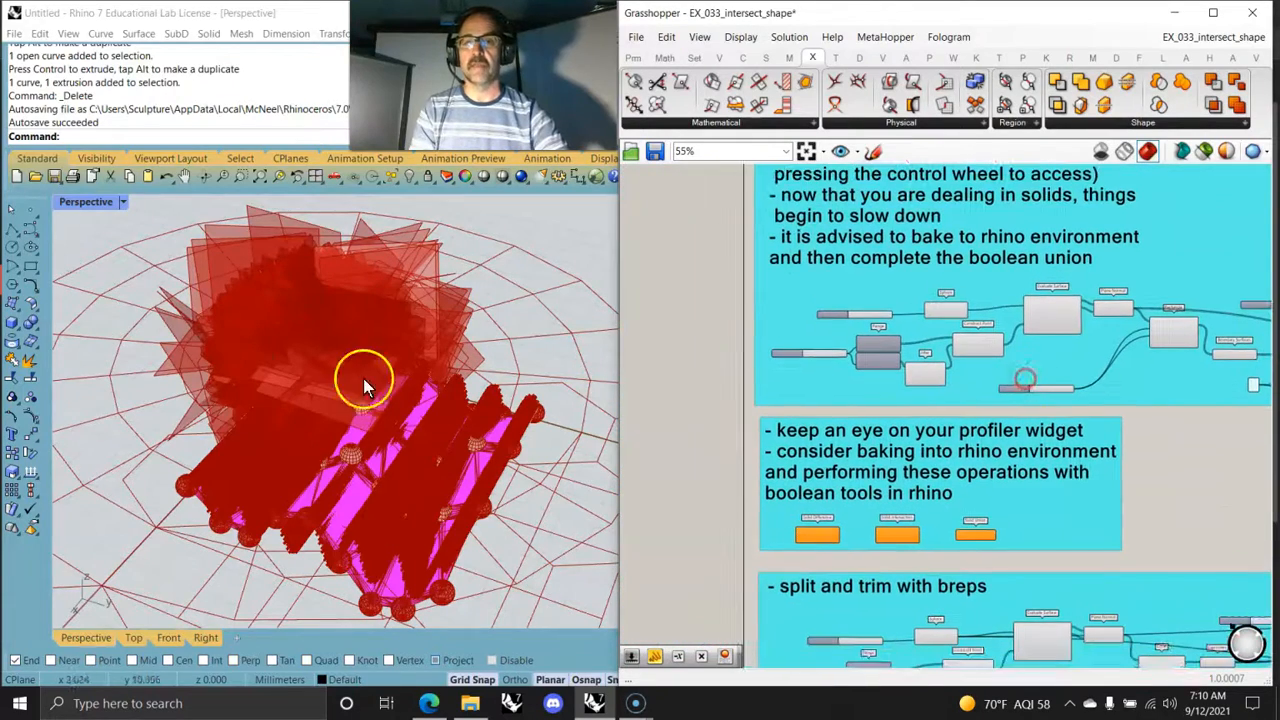
Restrict the viewport preview to selected components and preview the Sphere and the Evaluate Surface results
click(1204, 150)
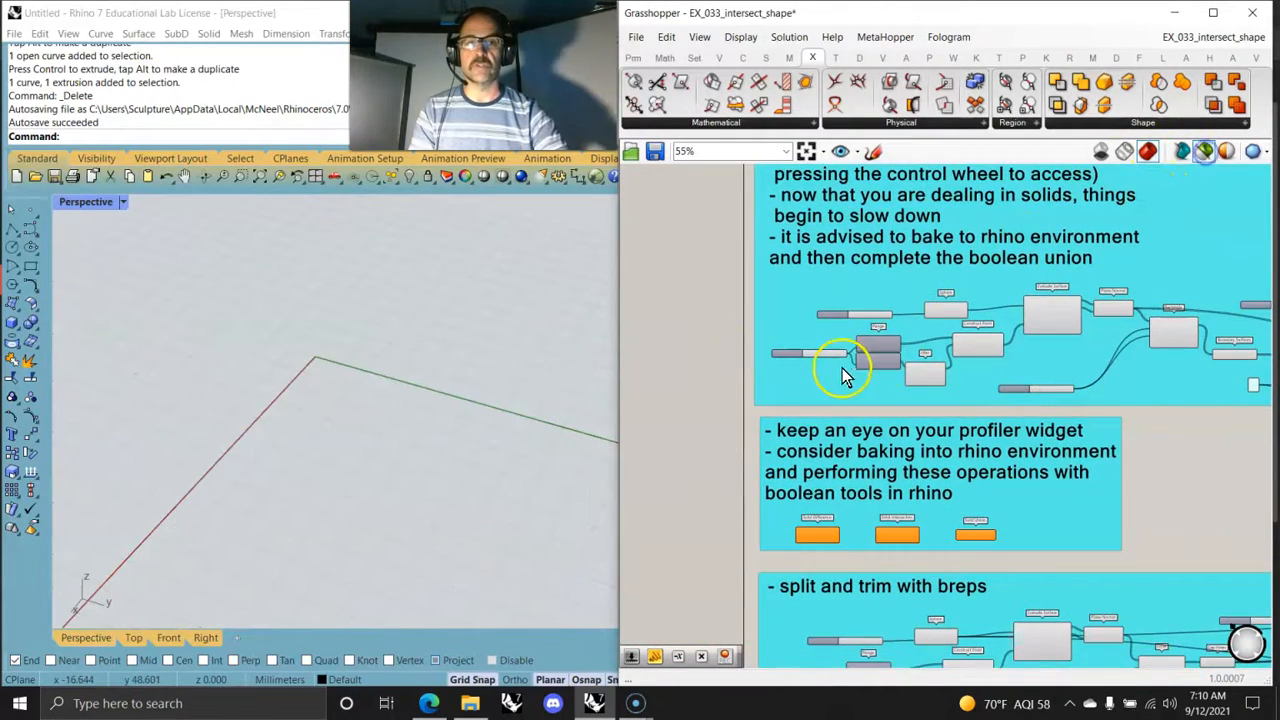
scroll(878, 345, up, 4)
scroll(884, 332, up, 4)
right_drag(897, 428, 878, 341)
scroll(878, 341, down, 3)
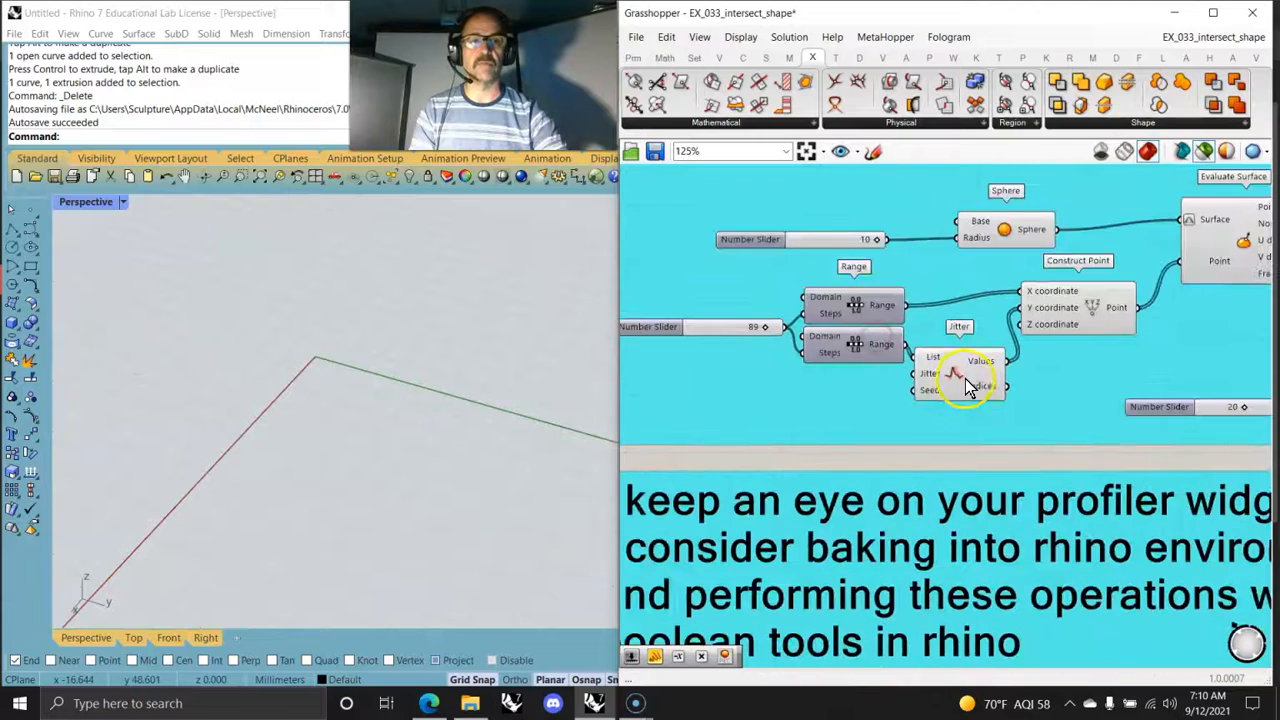
right_drag(1066, 403, 832, 438)
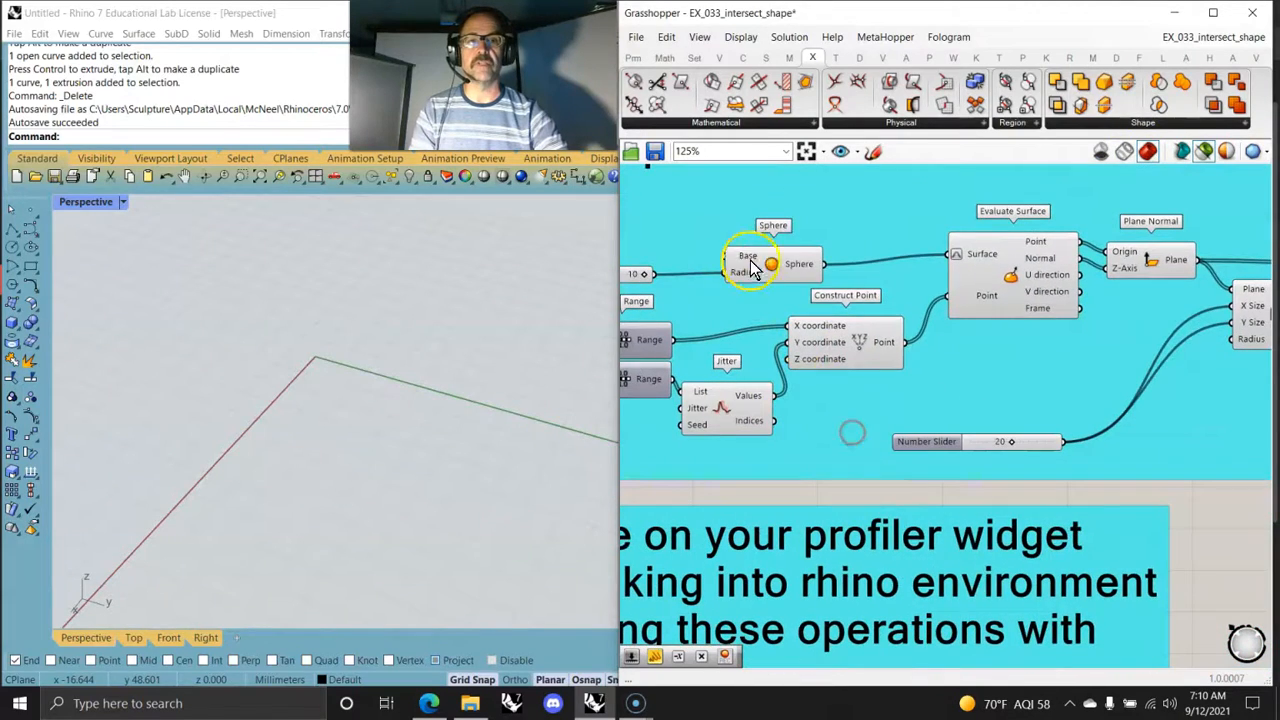
click(765, 263)
click(1015, 290)
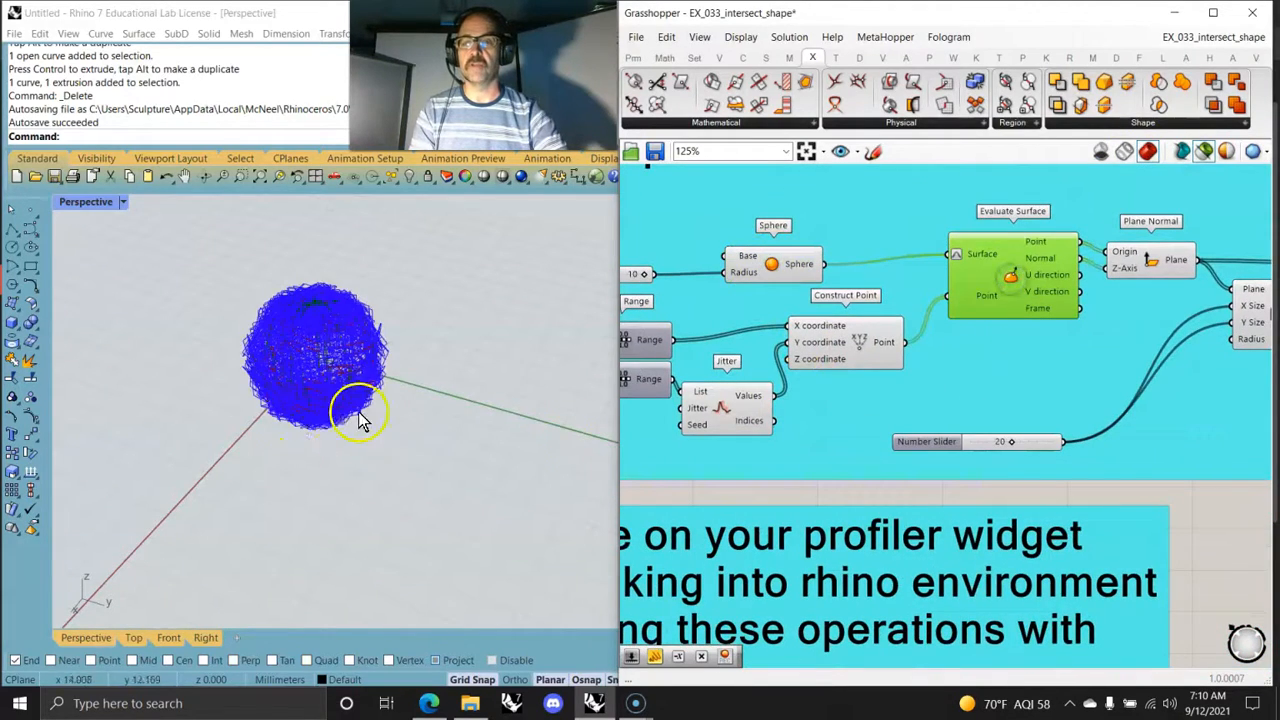
scroll(330, 390, up, 5)
mouse_move(415, 420)
right_down()
mouse_move(371, 418)
mouse_move(410, 430)
right_up()
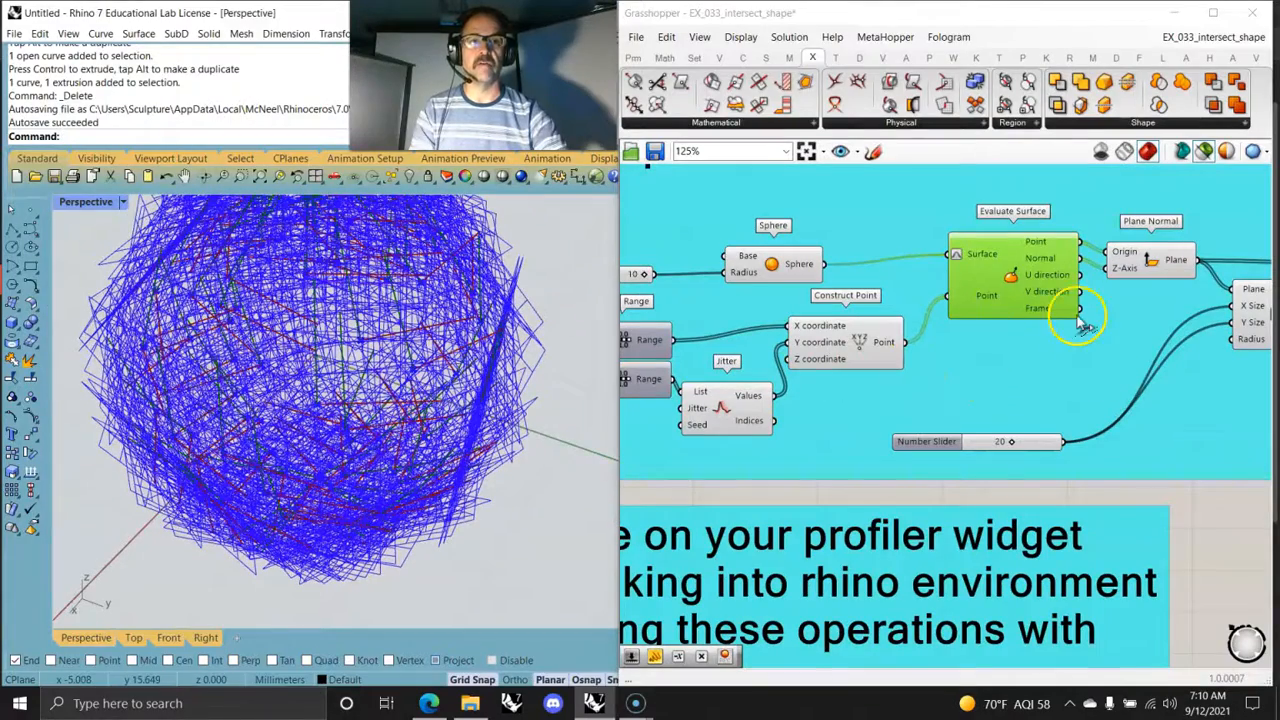
Ungroup the components of the 033_intersect_shape definition
right_drag(1120, 363, 853, 380)
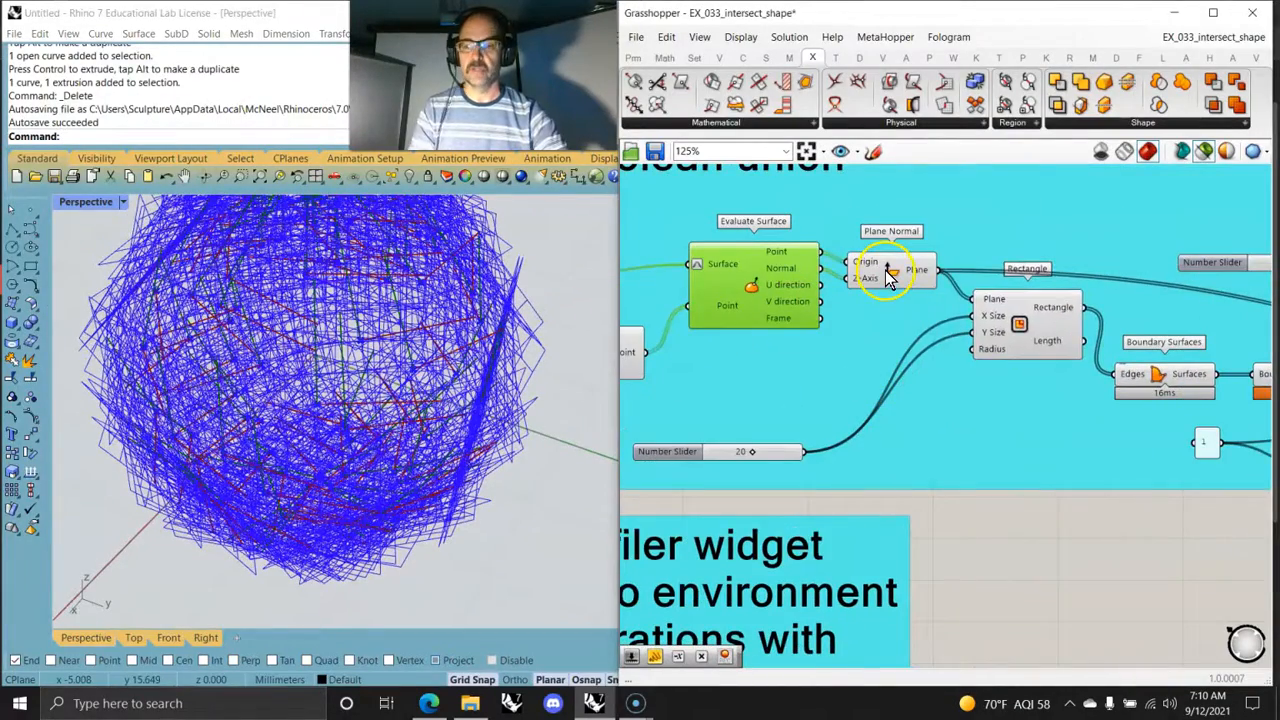
click(885, 270)
click(903, 303)
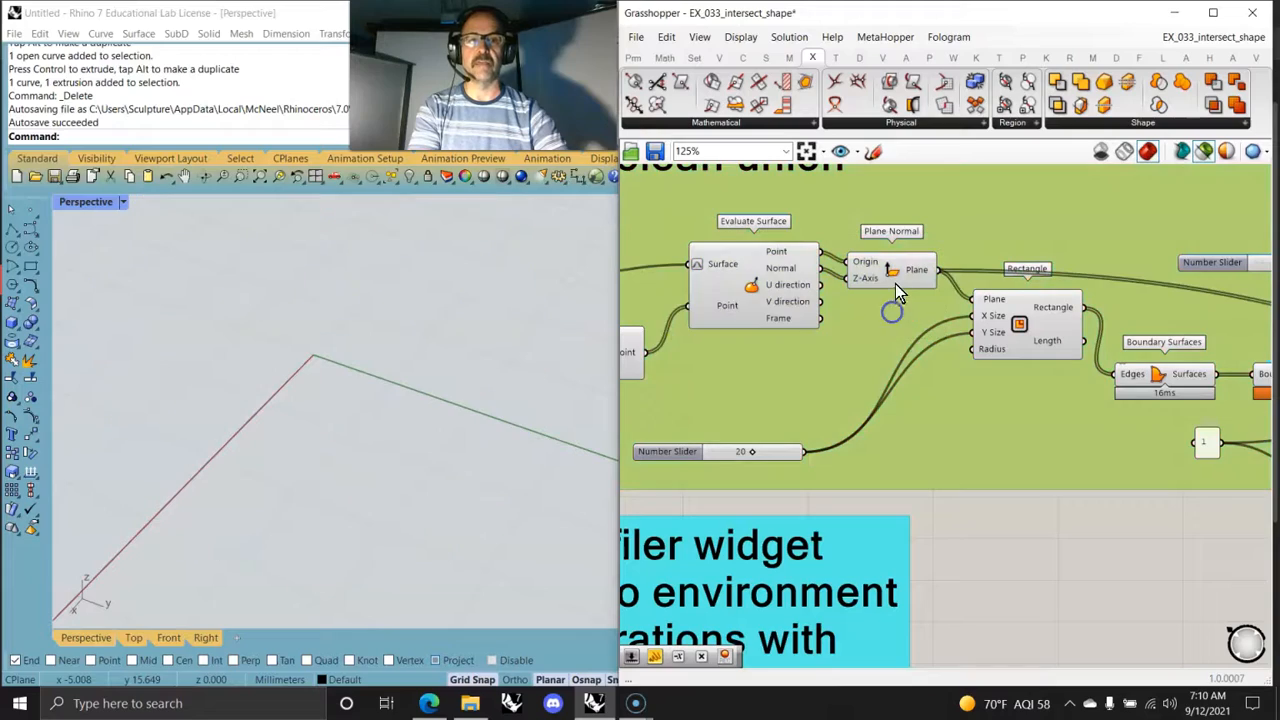
right_click(870, 342)
click(916, 455)
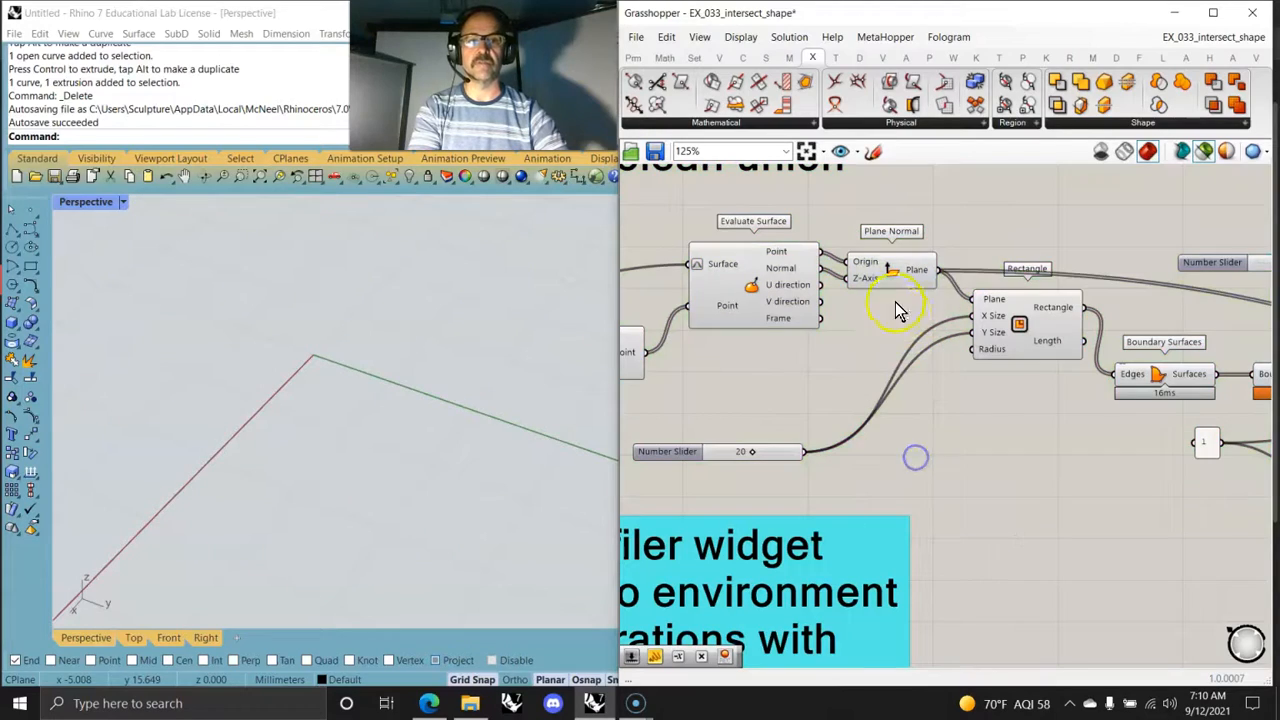
Preview the outputs of the Plane Normal and Rectangle components in the perspective view
click(889, 278)
click(1025, 330)
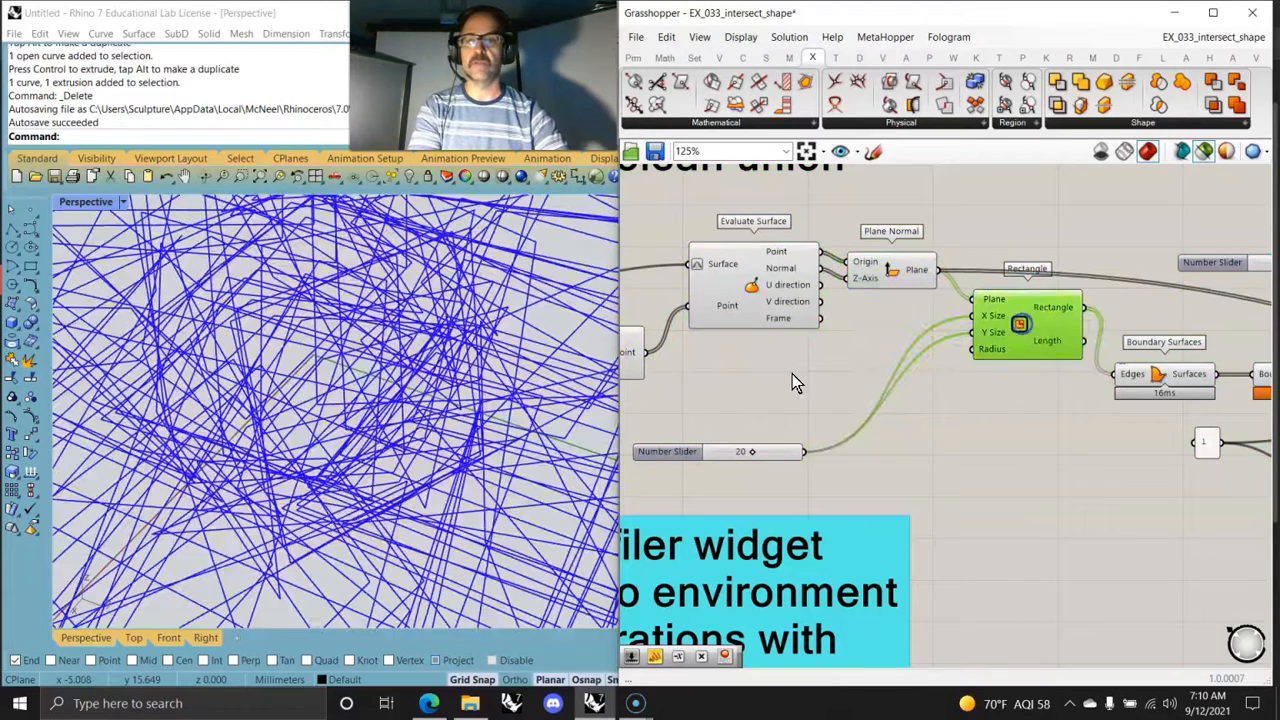
scroll(471, 414, down, 5)
right_drag(410, 395, 382, 393)
Preview the Boundary Surfaces made from the rectangles in the perspective view
right_drag(1084, 475, 897, 402)
click(970, 312)
mouse_move(414, 444)
right_down()
mouse_move(400, 443)
mouse_move(420, 443)
right_up()
Preview the solid from the Boundary Volume component and inspect it in the perspective view
right_drag(890, 405, 659, 440)
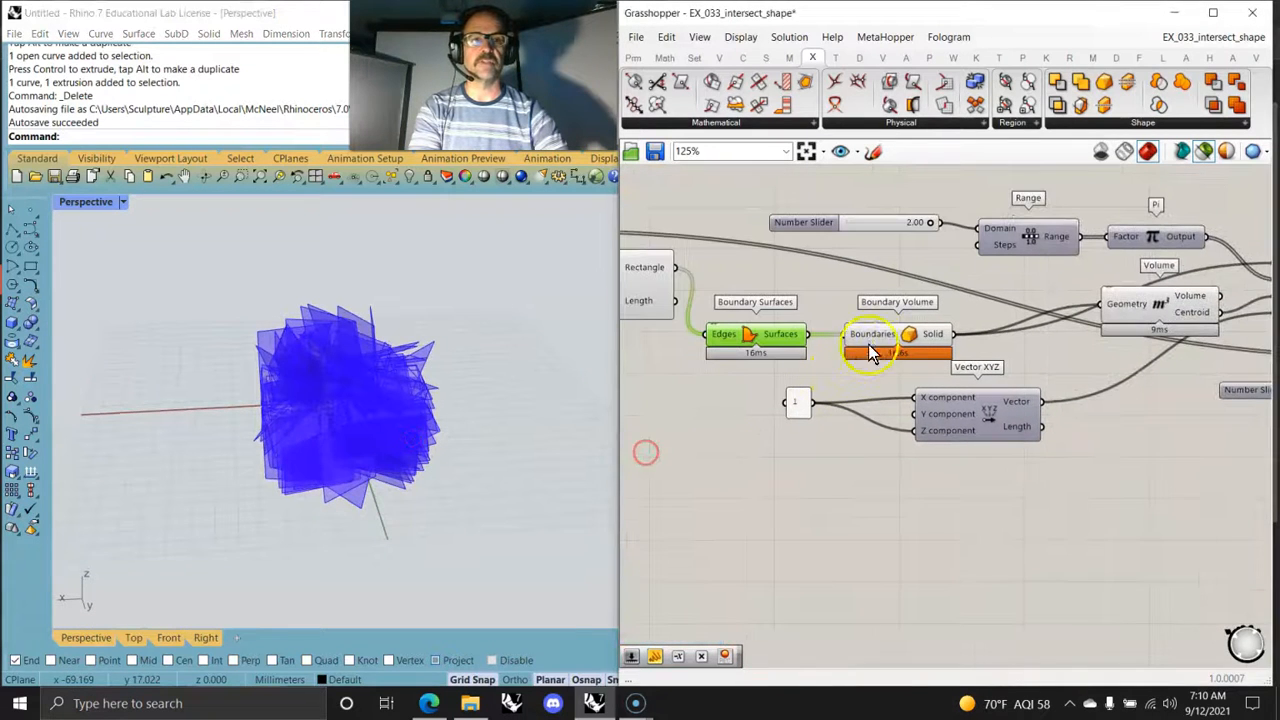
click(908, 337)
scroll(303, 392, up, 10)
scroll(305, 397, down, 10)
mouse_move(346, 463)
right_down()
mouse_move(346, 451)
mouse_move(350, 463)
right_up()
Add a number slider set to 1.00 and connect it to the Jitter input of the Jitter component
right_drag(700, 433, 1020, 437)
scroll(865, 440, down, 1)
scroll(886, 438, down, 1)
right_drag(888, 438, 1012, 425)
scroll(853, 418, up, 1)
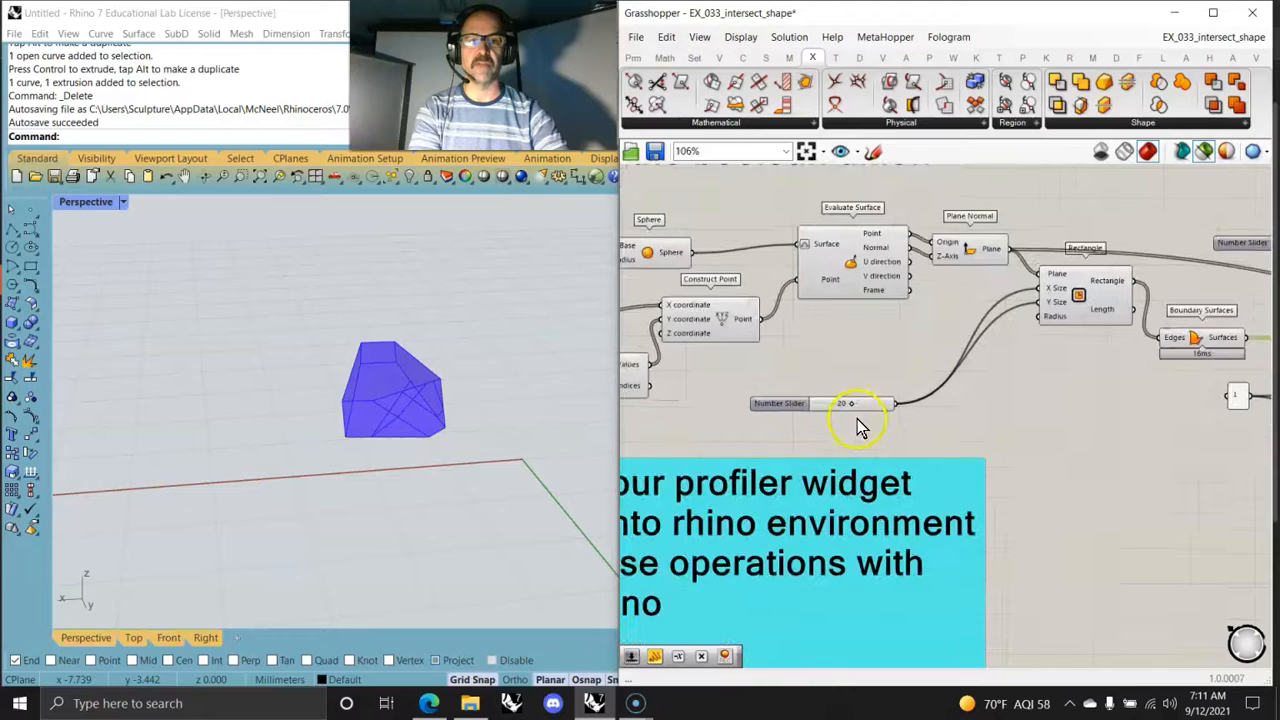
right_drag(788, 393, 720, 357)
right_drag(960, 356, 657, 291)
right_drag(1021, 271, 1070, 353)
right_drag(859, 317, 1091, 299)
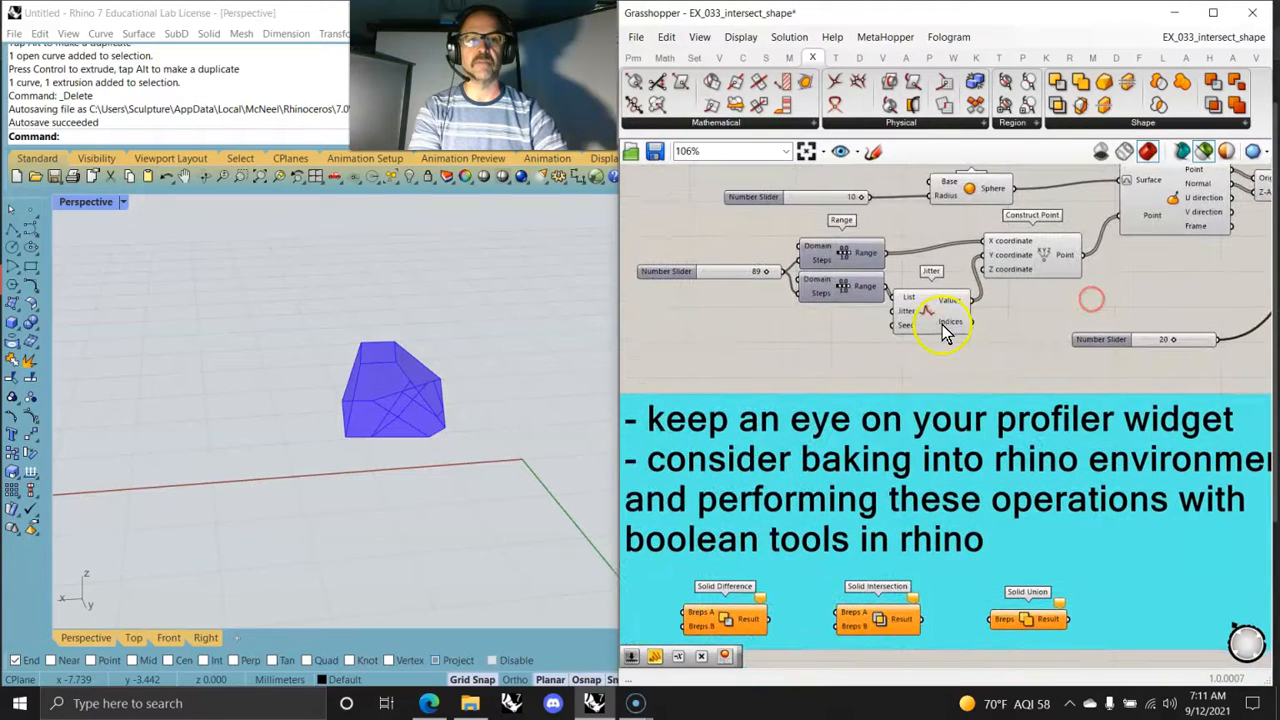
double_click(819, 330)
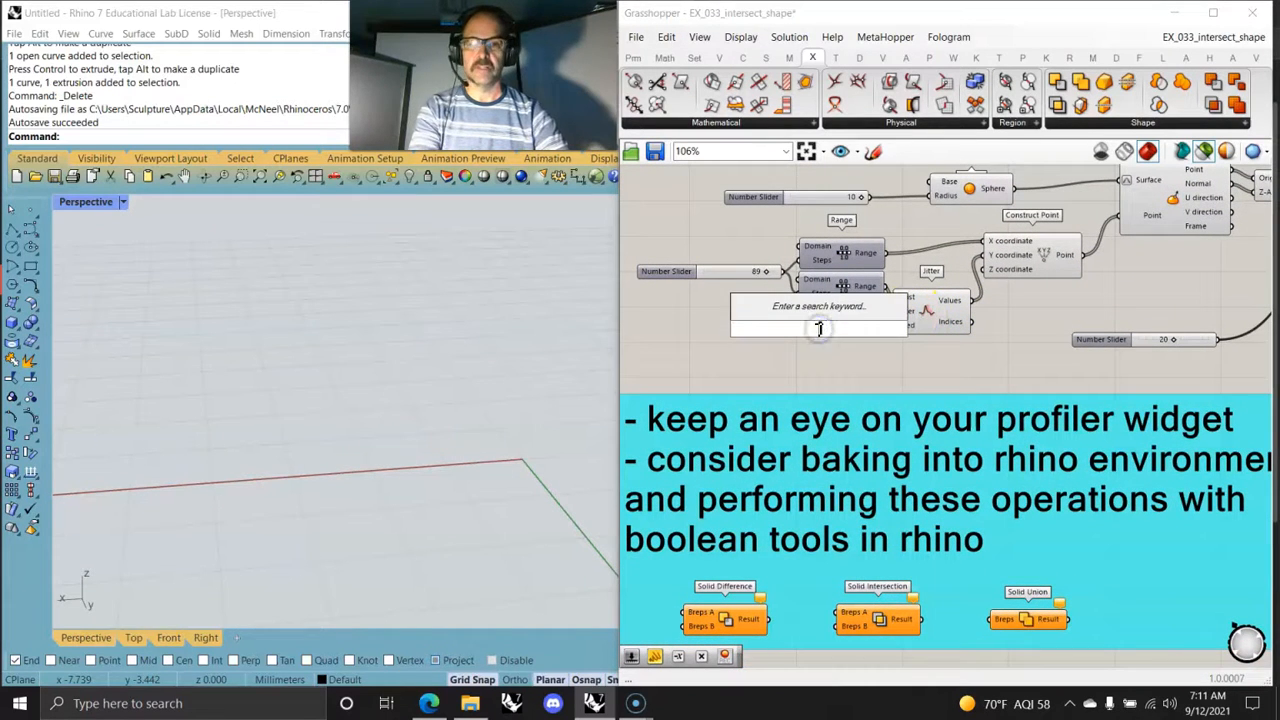
text(1)
key(Return)
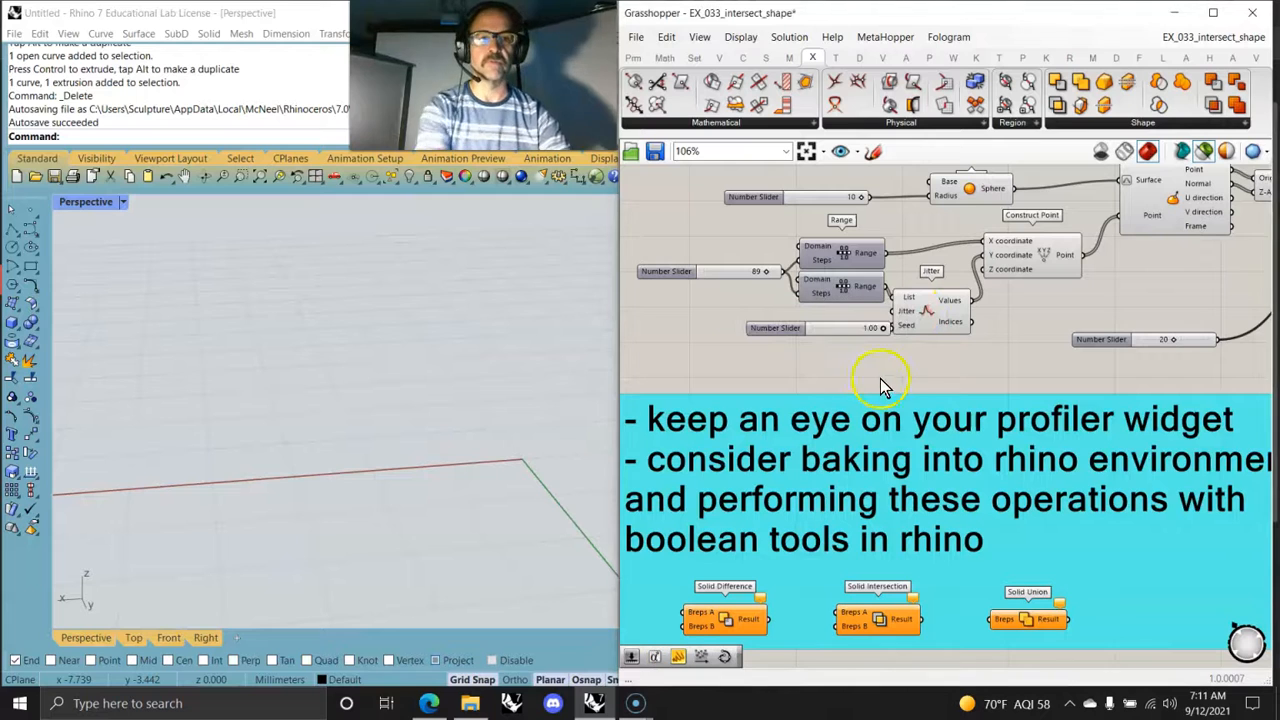
drag(847, 338, 789, 325)
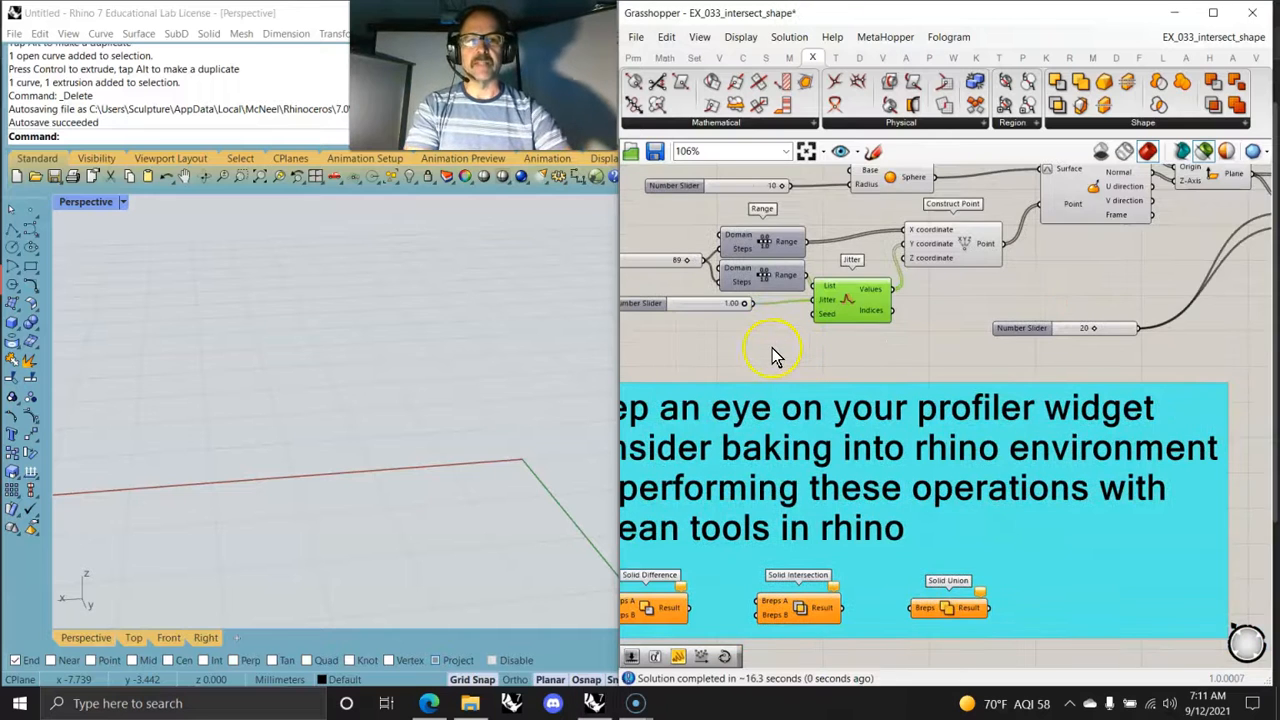
Lock the solver and add an integer number slider set to 49 near the Jitter component's Seed input
middle_click(744, 340)
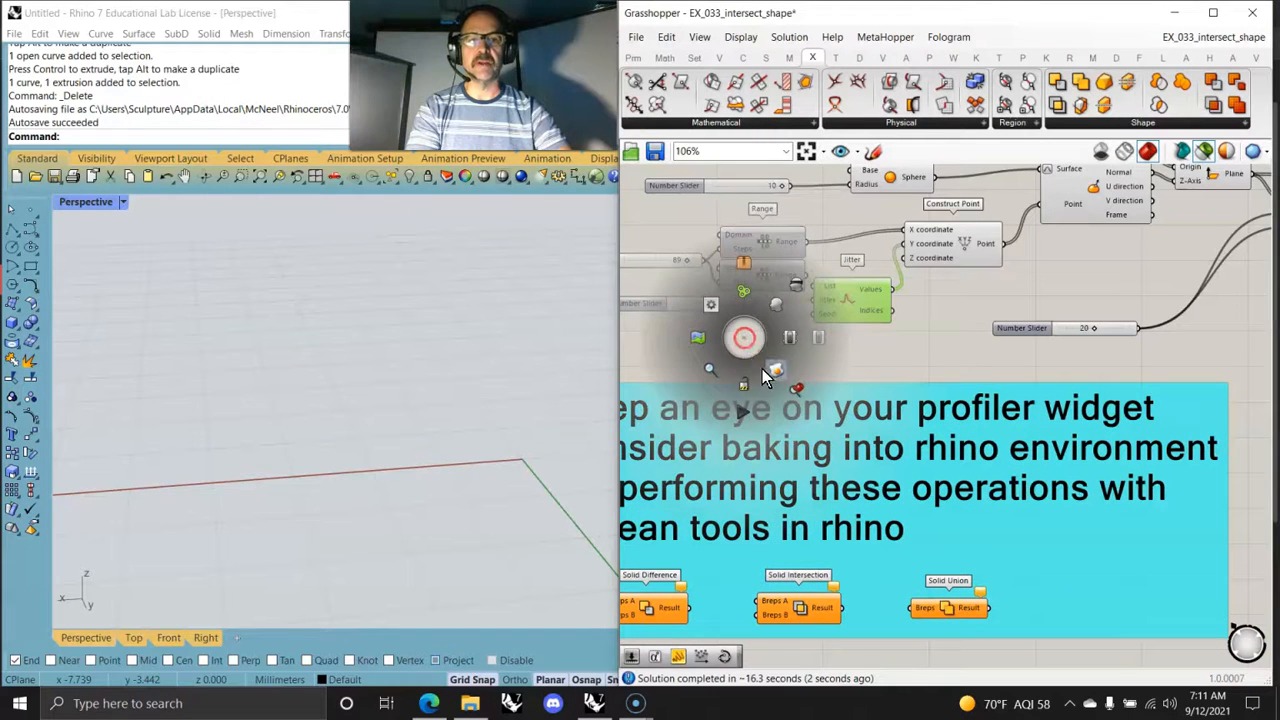
click(743, 377)
double_click(702, 336)
text(12)
key(Return)
drag(705, 336, 728, 344)
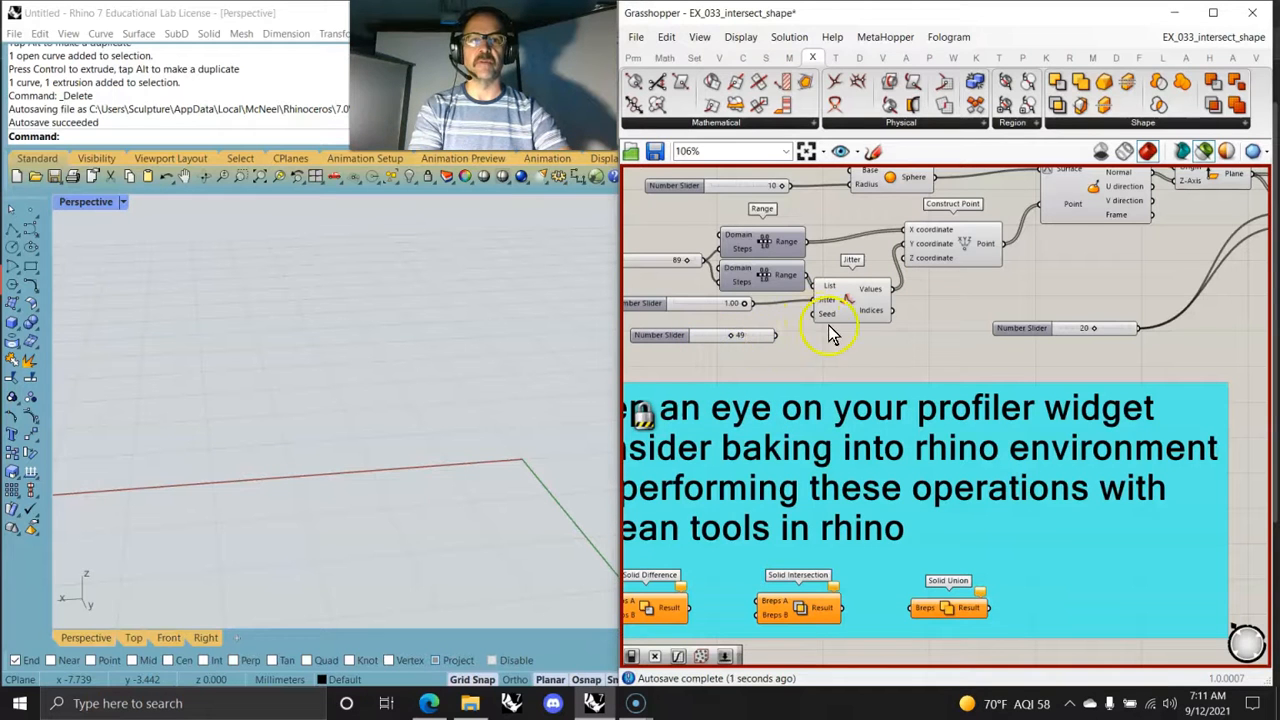
Preview the Boundary Volume solid again and inspect it from several angles in the perspective view
scroll(820, 330, down, 5)
click(1134, 299)
scroll(410, 485, down, 6)
right_drag(509, 524, 469, 517)
scroll(394, 503, up, 6)
mouse_move(394, 503)
right_down()
mouse_move(378, 508)
mouse_move(400, 498)
right_up()
scroll(385, 499, down, 3)
scroll(900, 303, up, 3)
click(977, 277)
right_drag(246, 415, 281, 417)
scroll(971, 329, up, 5)
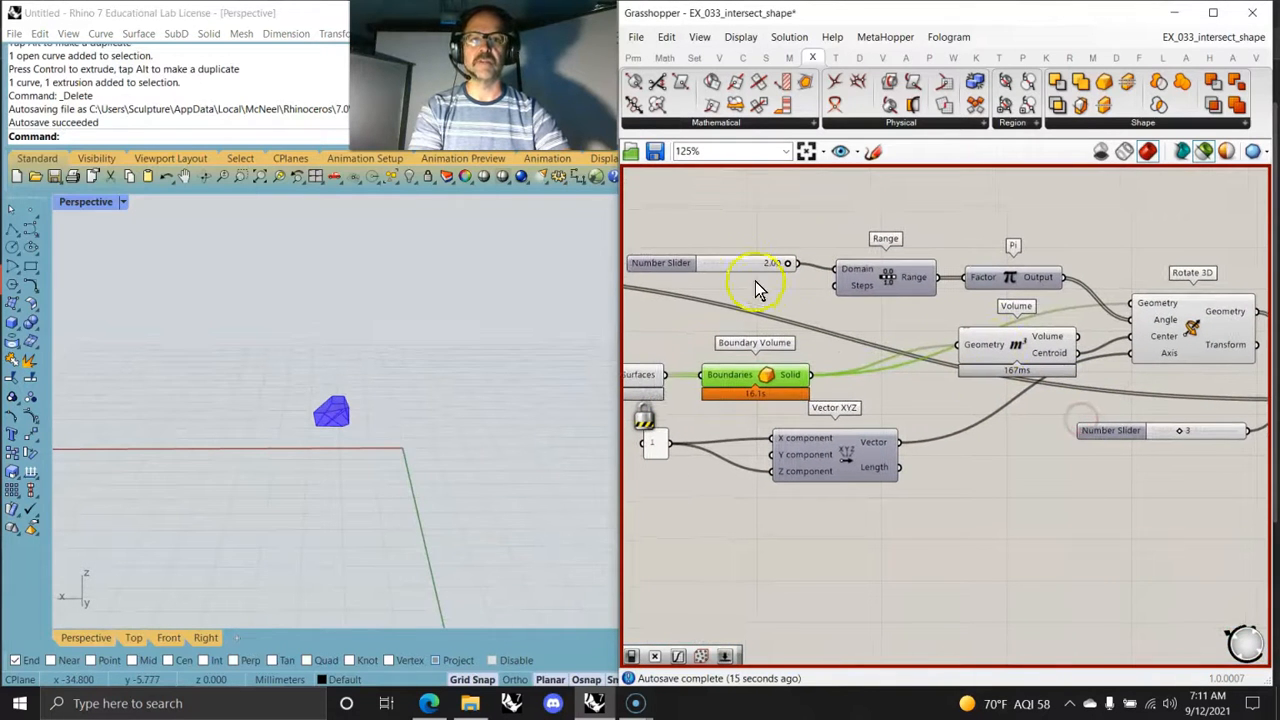
Move the Volume component lower, below the Pi component, and preview its centroid
drag(1025, 350, 1018, 392)
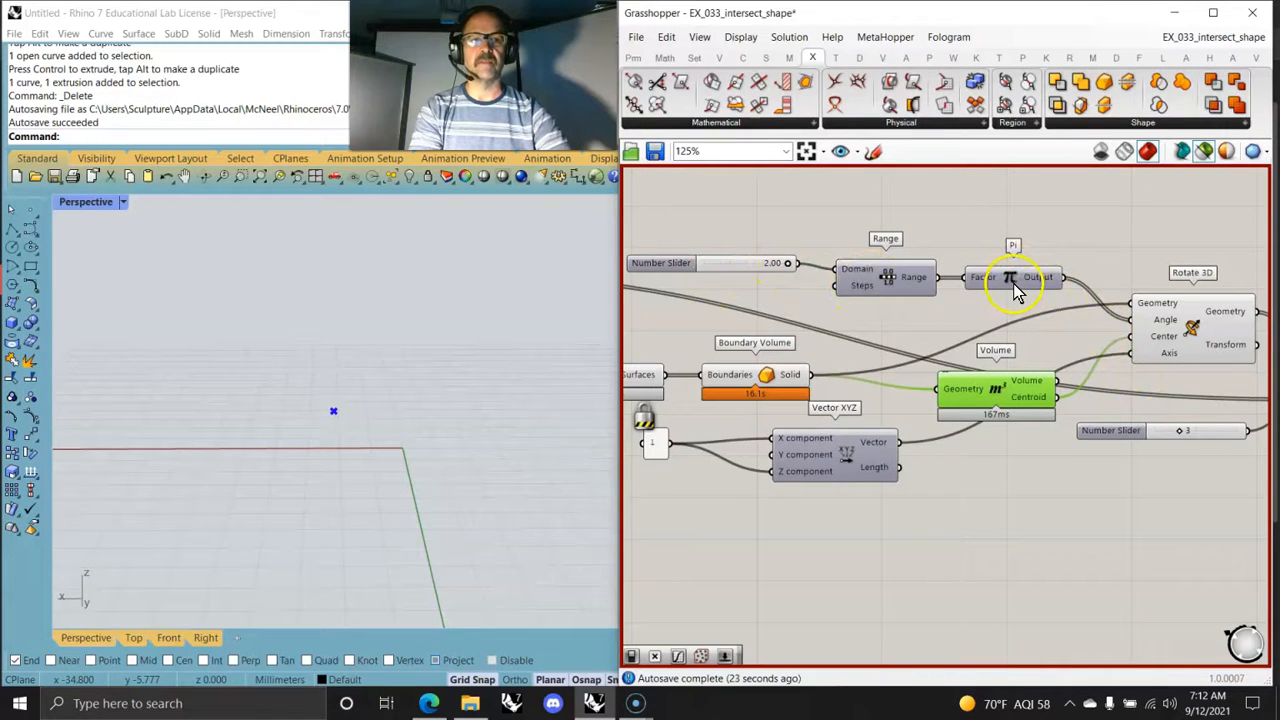
mouse_move(1045, 282)
Preview the Polar Array geometry and bake it into Rhino with the default attributes
right_drag(1033, 370, 843, 268)
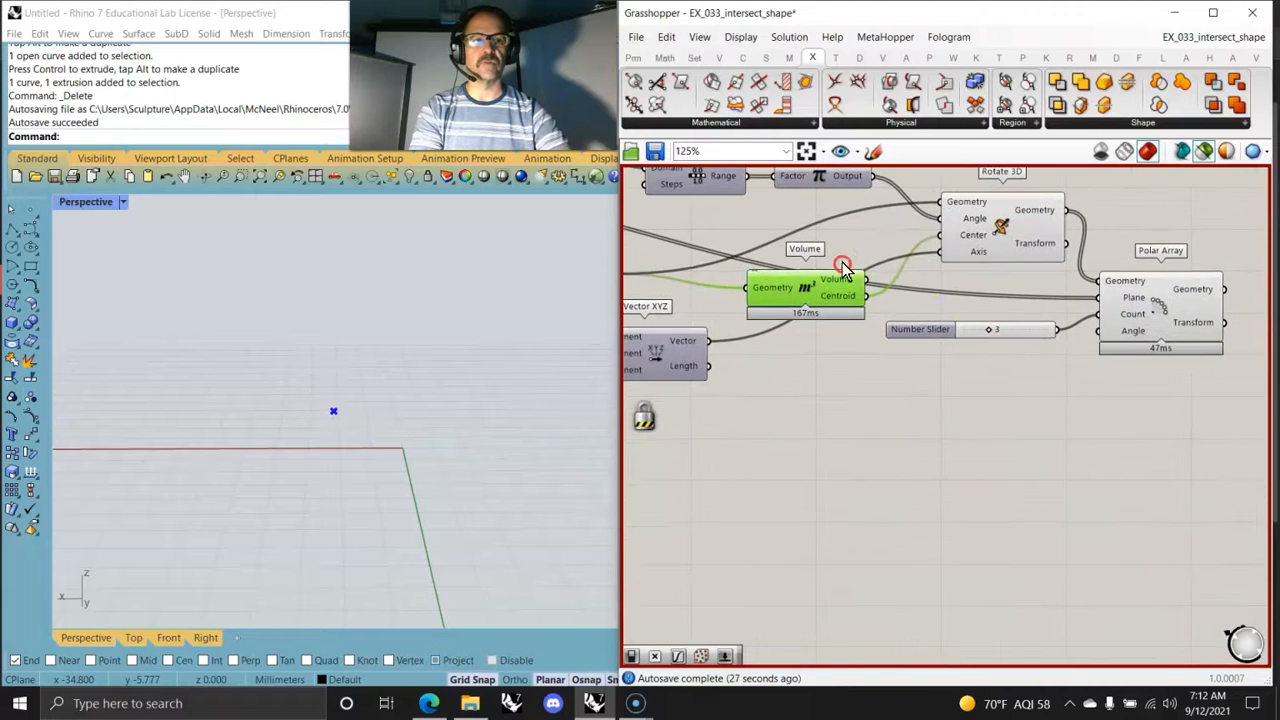
click(1147, 338)
right_drag(471, 523, 360, 453)
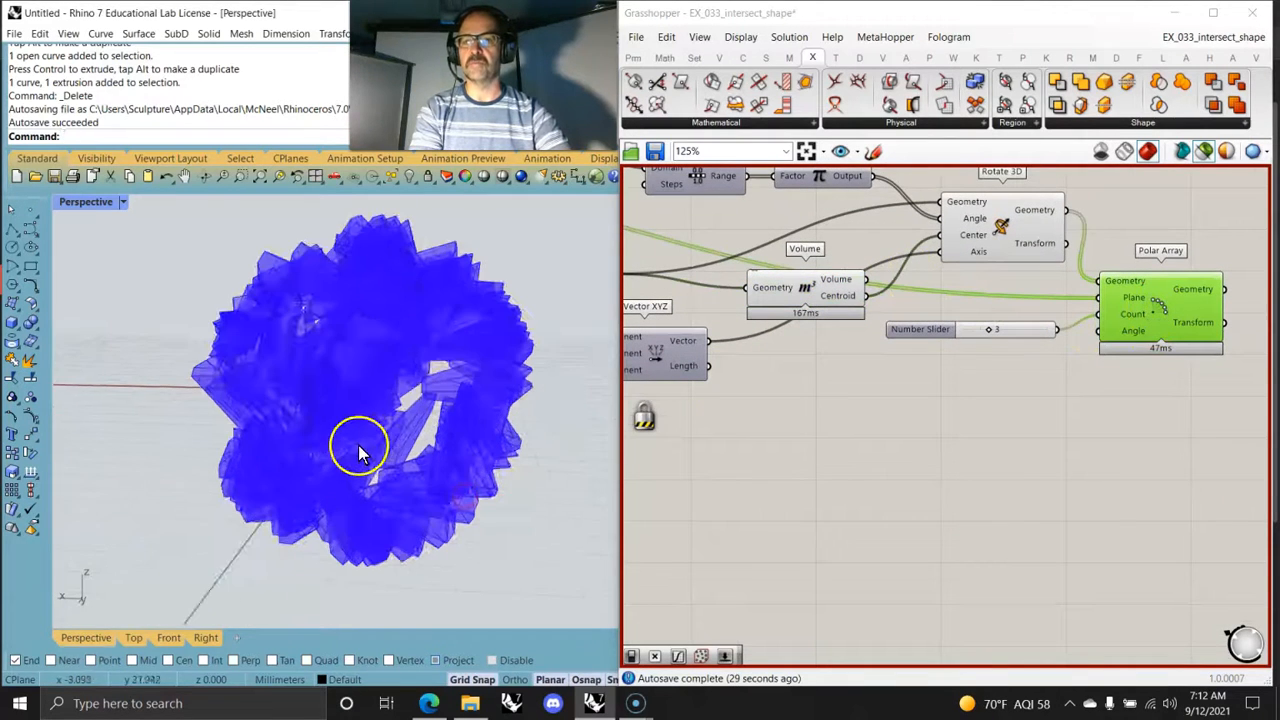
right_click(1196, 290)
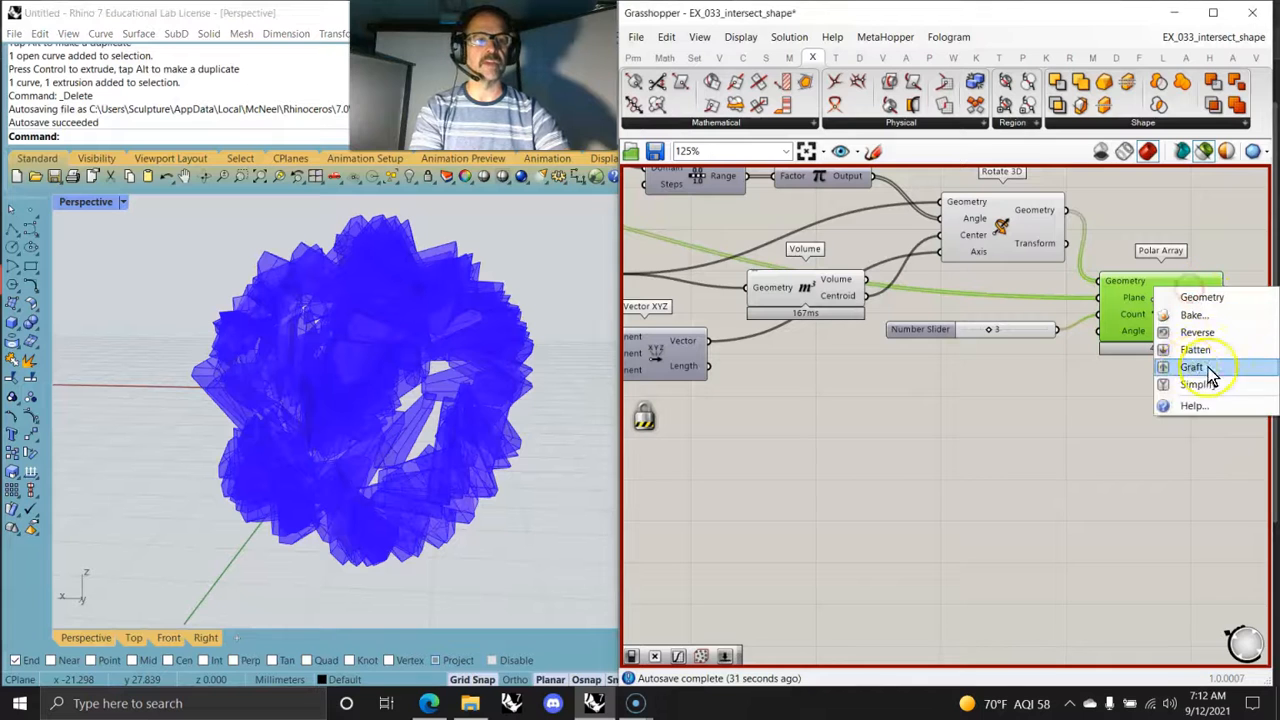
click(1193, 315)
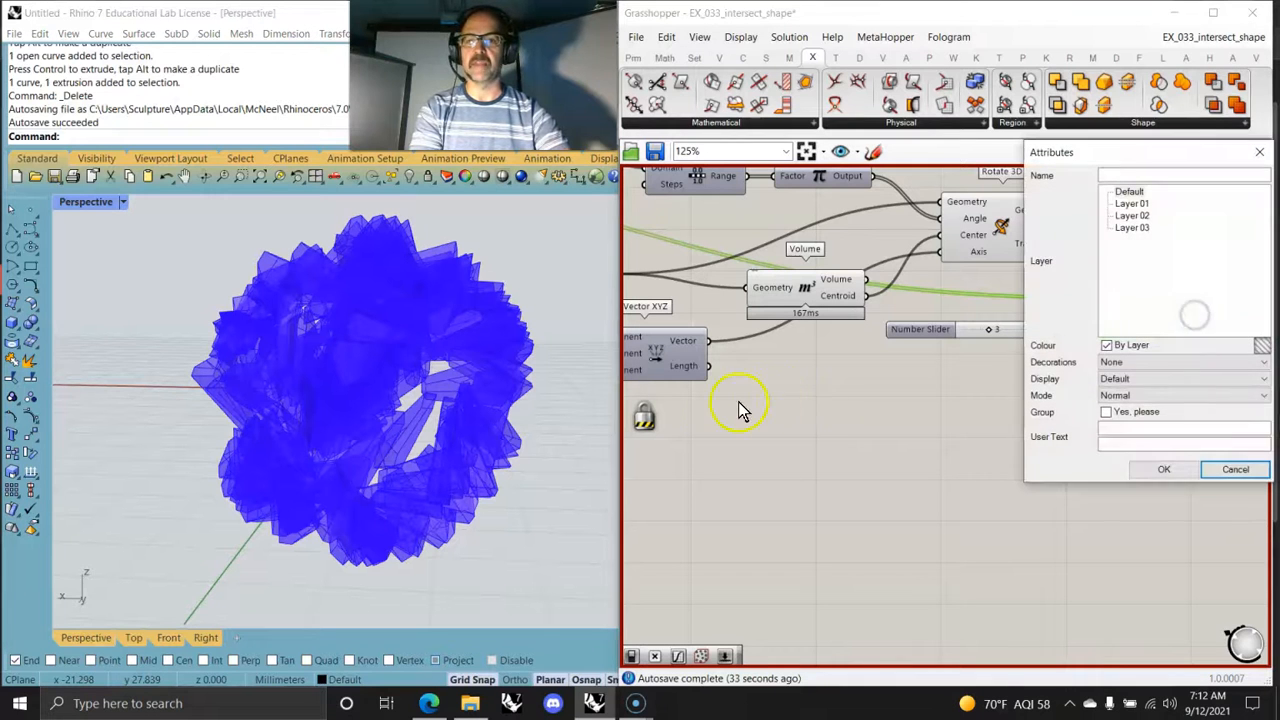
click(1164, 470)
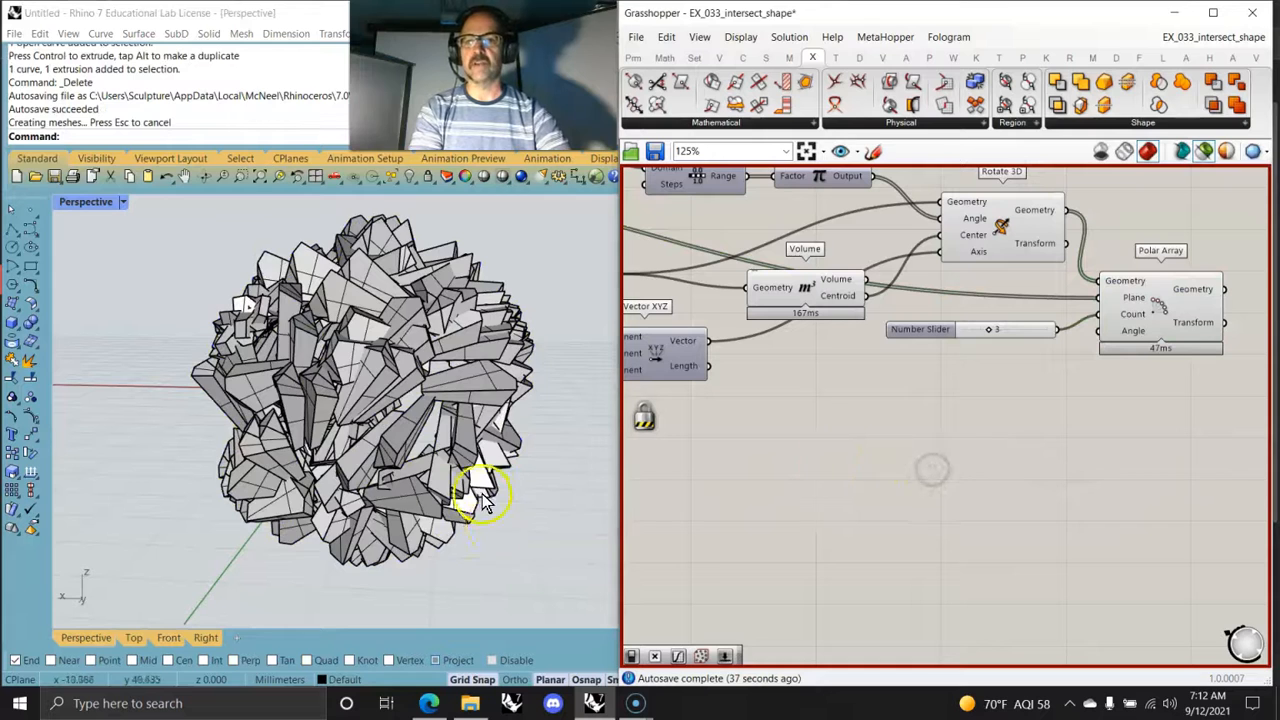
Run a Zebra analysis on all the baked polysurfaces and set the stripe color to salmon #FF887F
key(ctrl+a)
drag(406, 111, 464, 111)
click(413, 37)
mouse_move(480, 141)
click(590, 131)
click(468, 560)
click(891, 436)
click(738, 375)
mouse_move(724, 450)
mouse_down()
mouse_move(721, 372)
mouse_move(778, 355)
mouse_up()
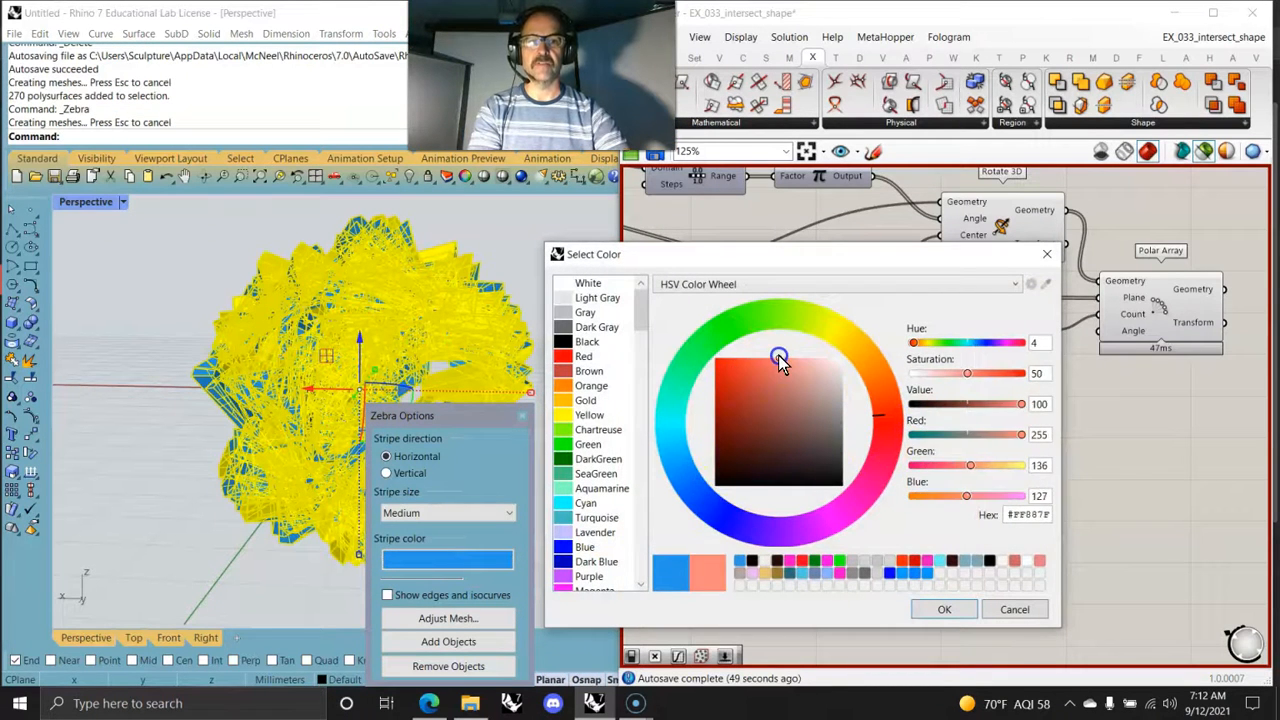
click(945, 610)
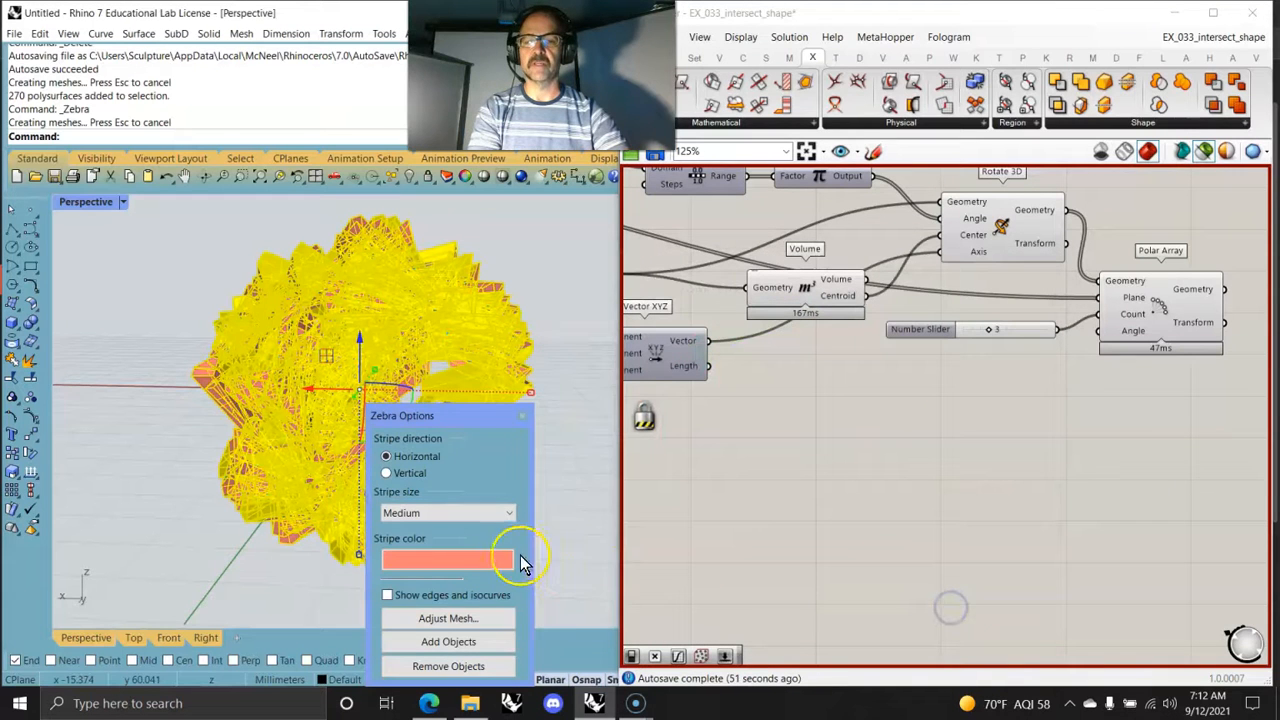
Set the perspective view to Rendered display and inspect the zebra-striped polysurfaces with the options window moved aside
drag(478, 415, 498, 642)
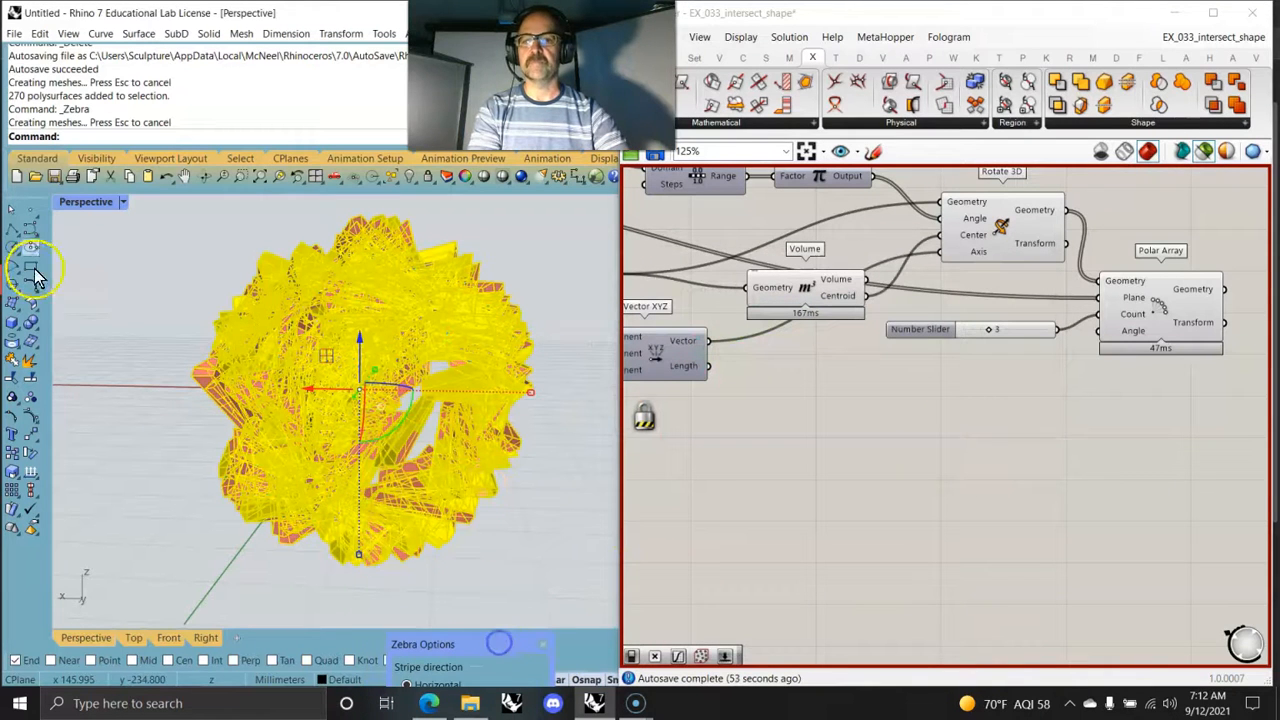
click(80, 201)
click(163, 208)
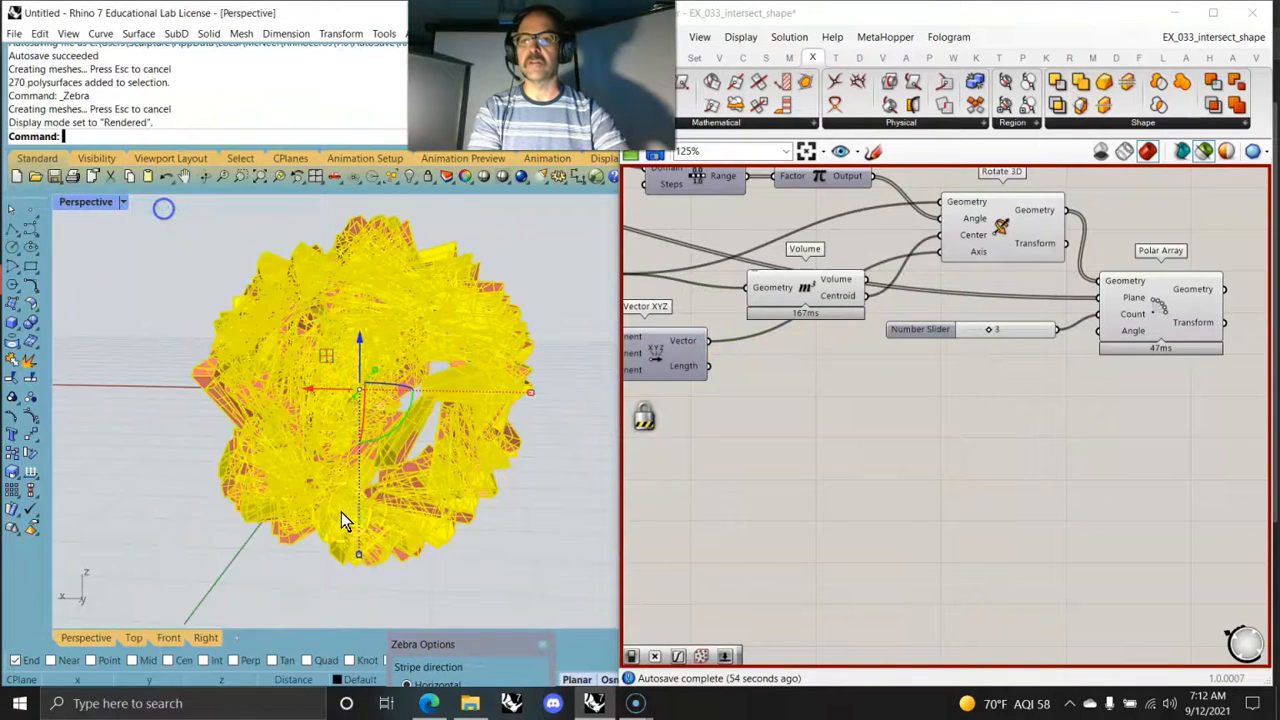
click(523, 560)
mouse_move(396, 460)
right_down()
mouse_move(289, 494)
mouse_move(354, 500)
mouse_move(424, 464)
right_up()
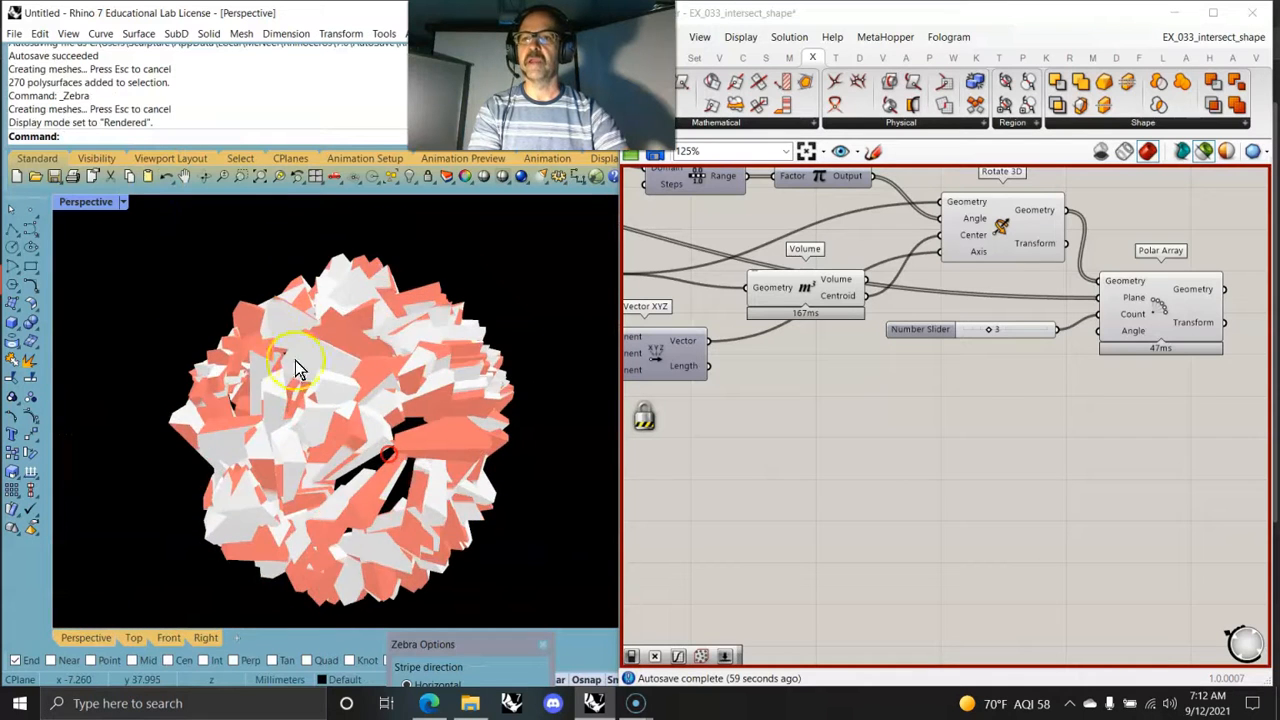
click(237, 177)
drag(157, 226, 531, 600)
right_drag(410, 490, 391, 341)
scroll(363, 455, down, 8)
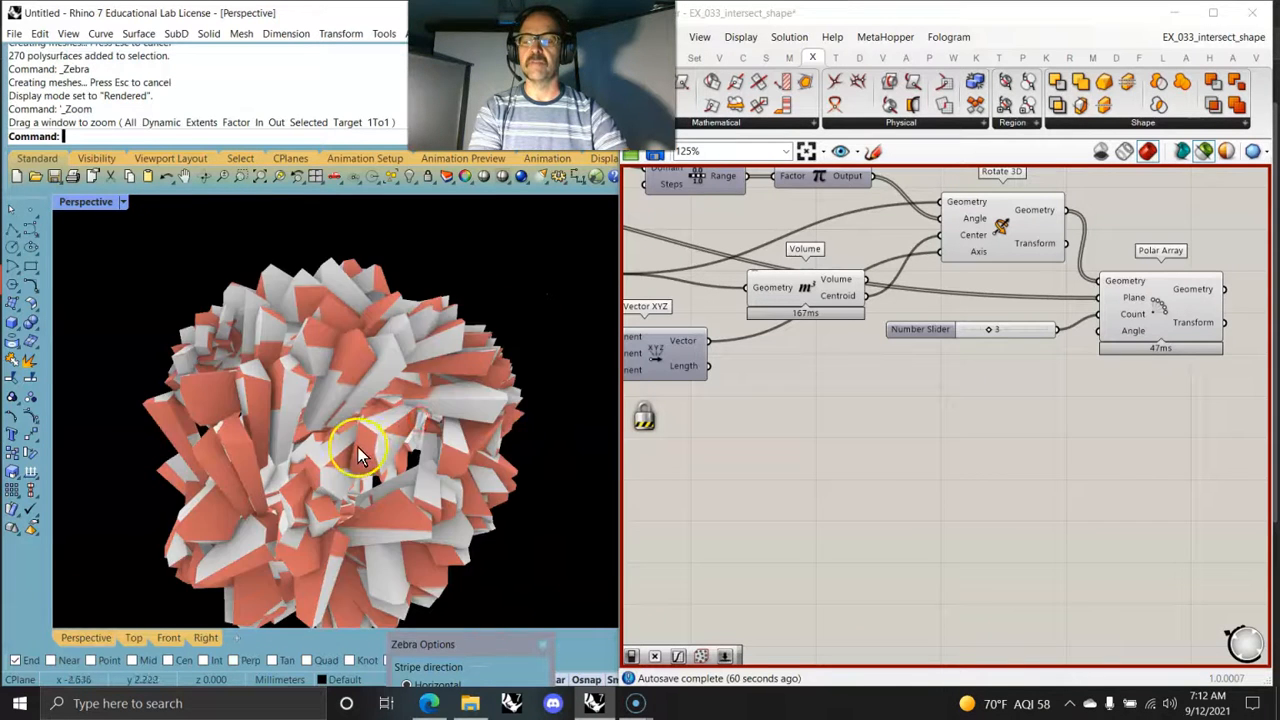
Delete the baked polysurfaces from the Rhino model
click(360, 485)
key(Delete)
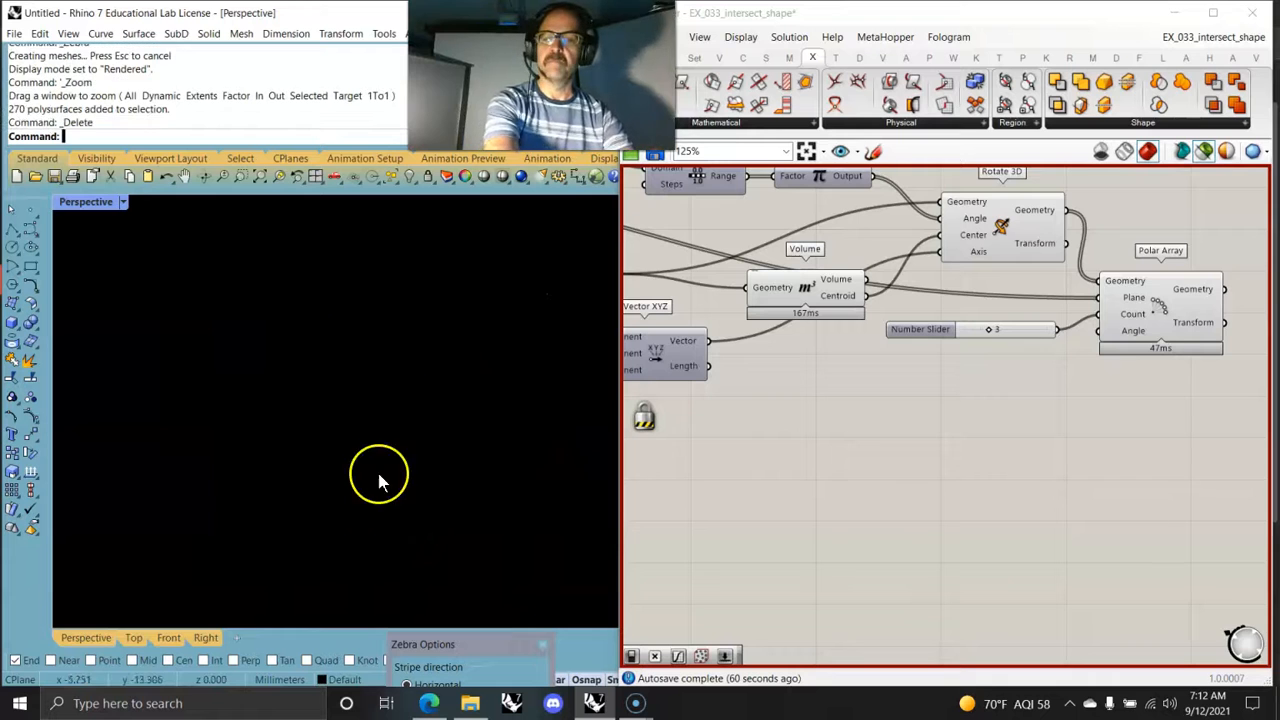
Preview the Rotate 3D output of the split and trim with breps definition in the perspective view
scroll(1094, 449, down, 4)
scroll(1017, 465, up, 2)
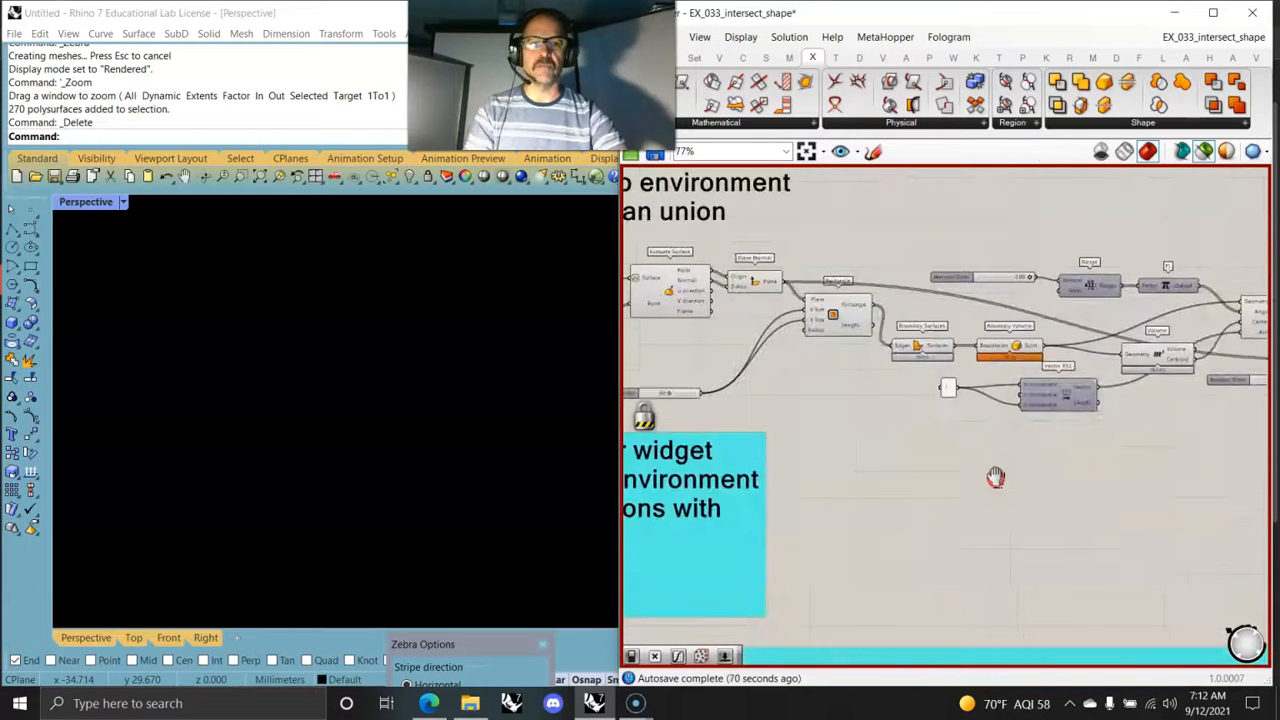
scroll(1007, 362, up, 3)
click(1102, 312)
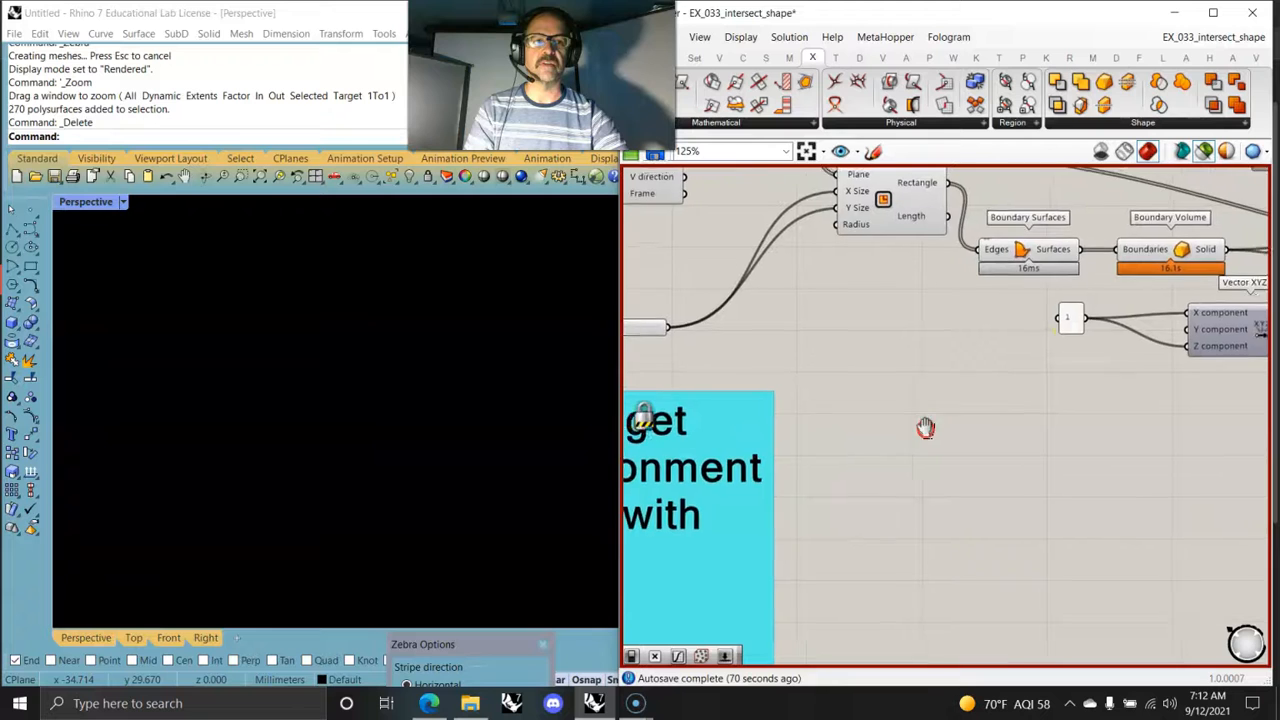
scroll(1057, 363, down, 6)
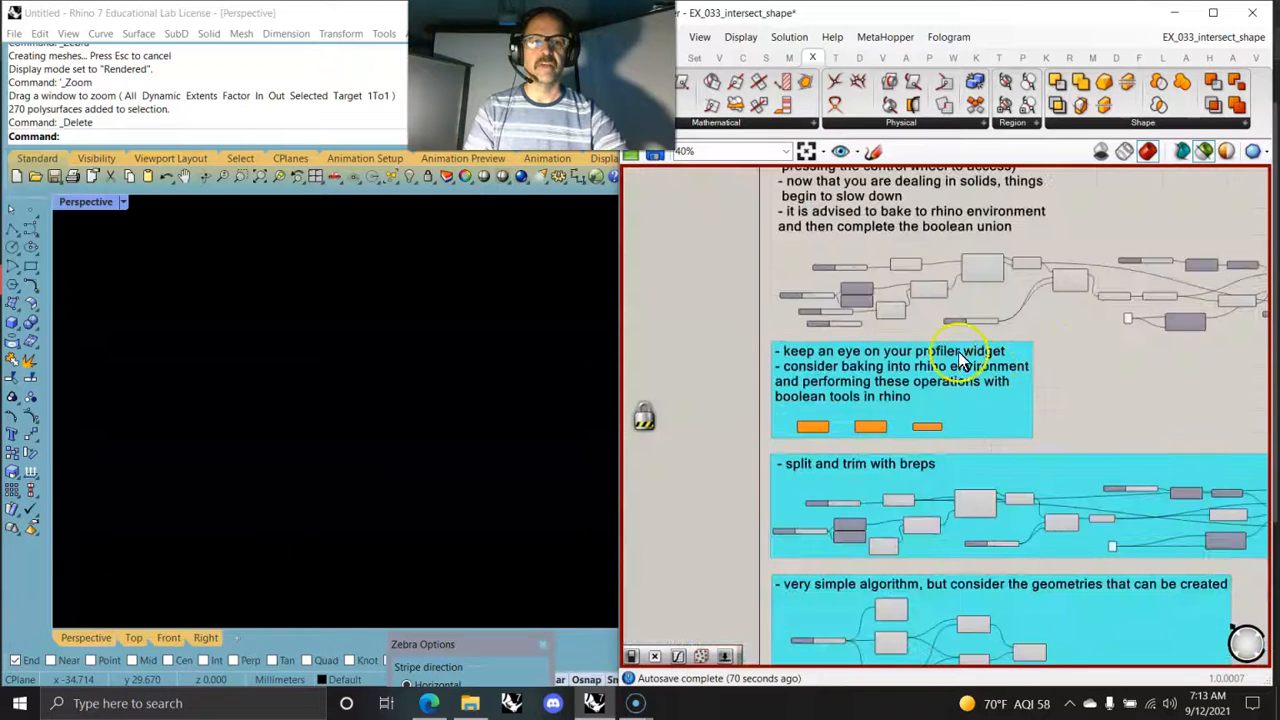
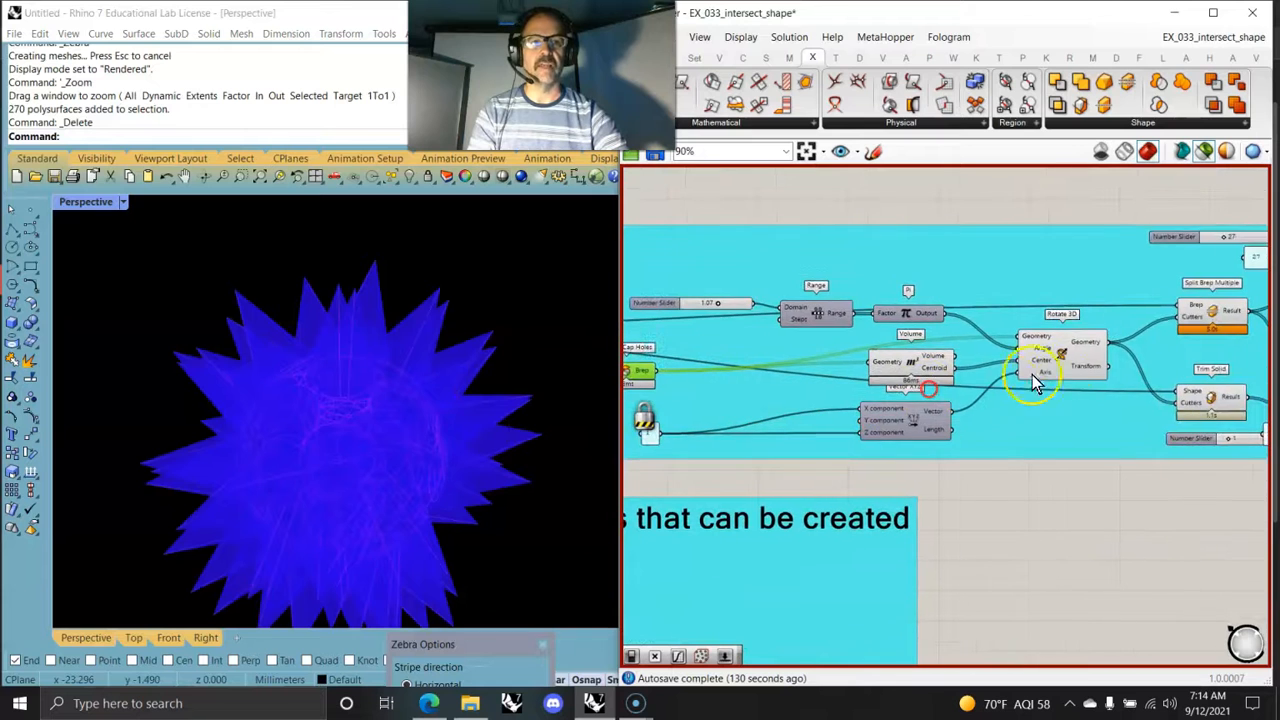
click(1062, 357)
right_drag(500, 486, 354, 549)
right_drag(843, 465, 968, 435)
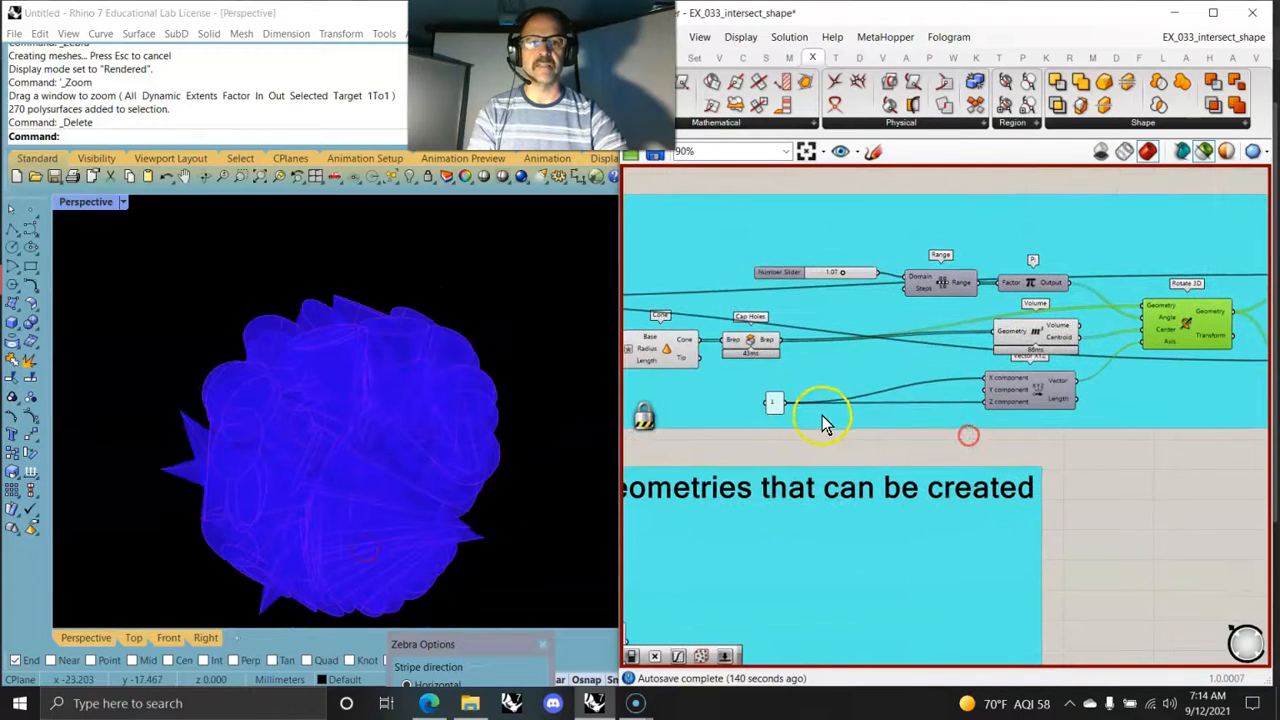
Preview the Split Brep Multiple result in the perspective view
right_drag(1184, 434, 881, 505)
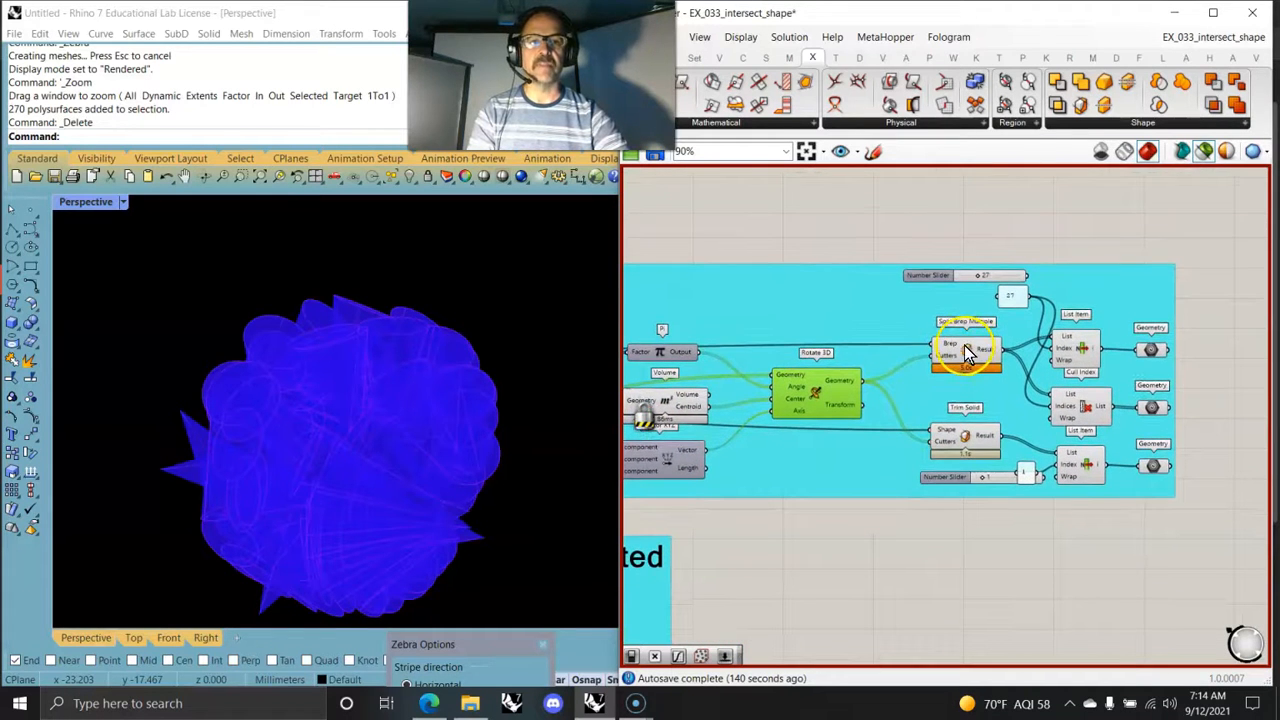
scroll(964, 380, up, 3)
click(966, 328)
right_drag(379, 519, 335, 518)
scroll(335, 518, up, 4)
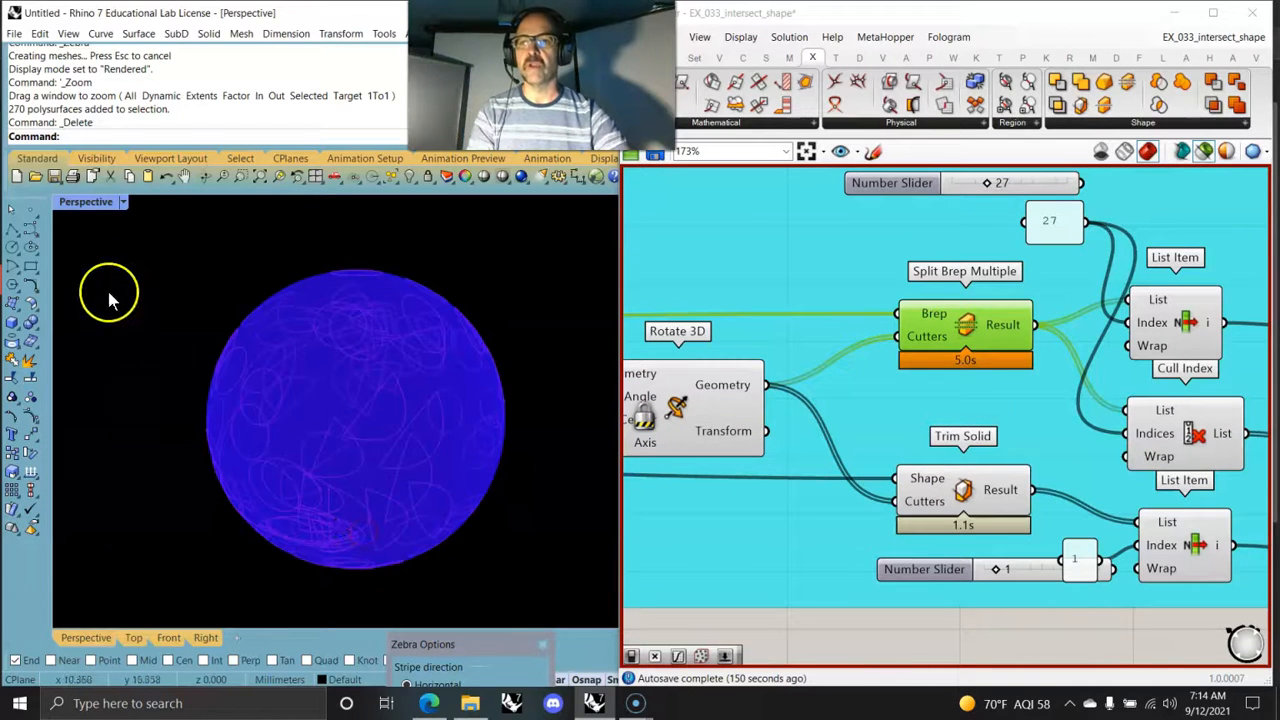
Set the perspective view to Shaded display and inspect the split sphere from another angle
click(95, 204)
click(150, 192)
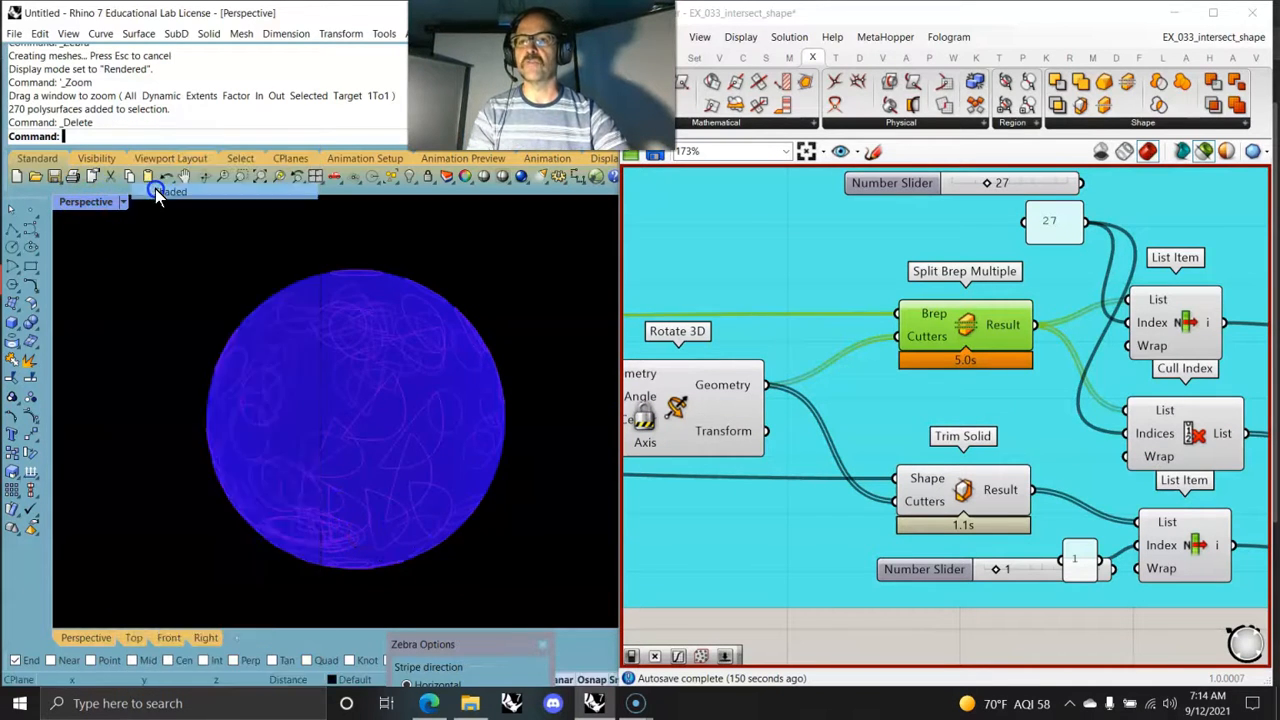
mouse_move(429, 486)
right_down()
mouse_move(418, 494)
mouse_move(477, 508)
mouse_move(486, 494)
right_up()
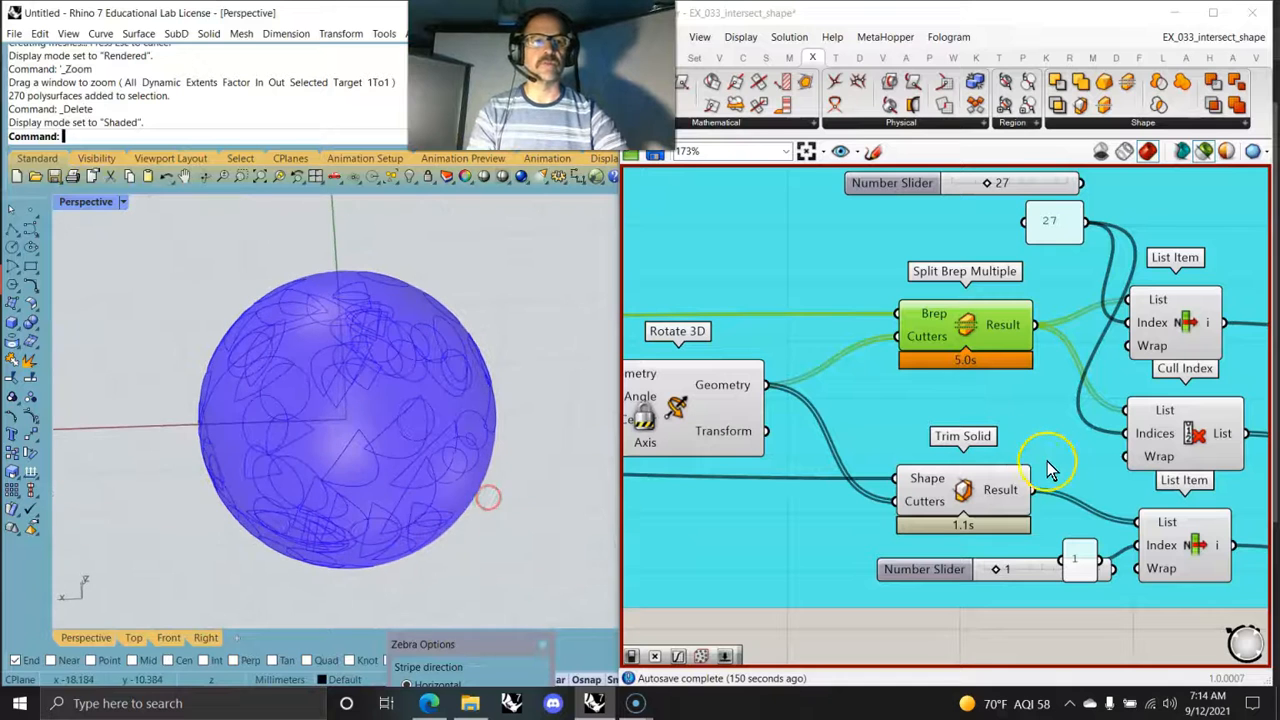
Compare the Geometry outputs fed by the split result's List Item, the Cull Index and the Trim Solid's List Item
scroll(958, 484, down, 2)
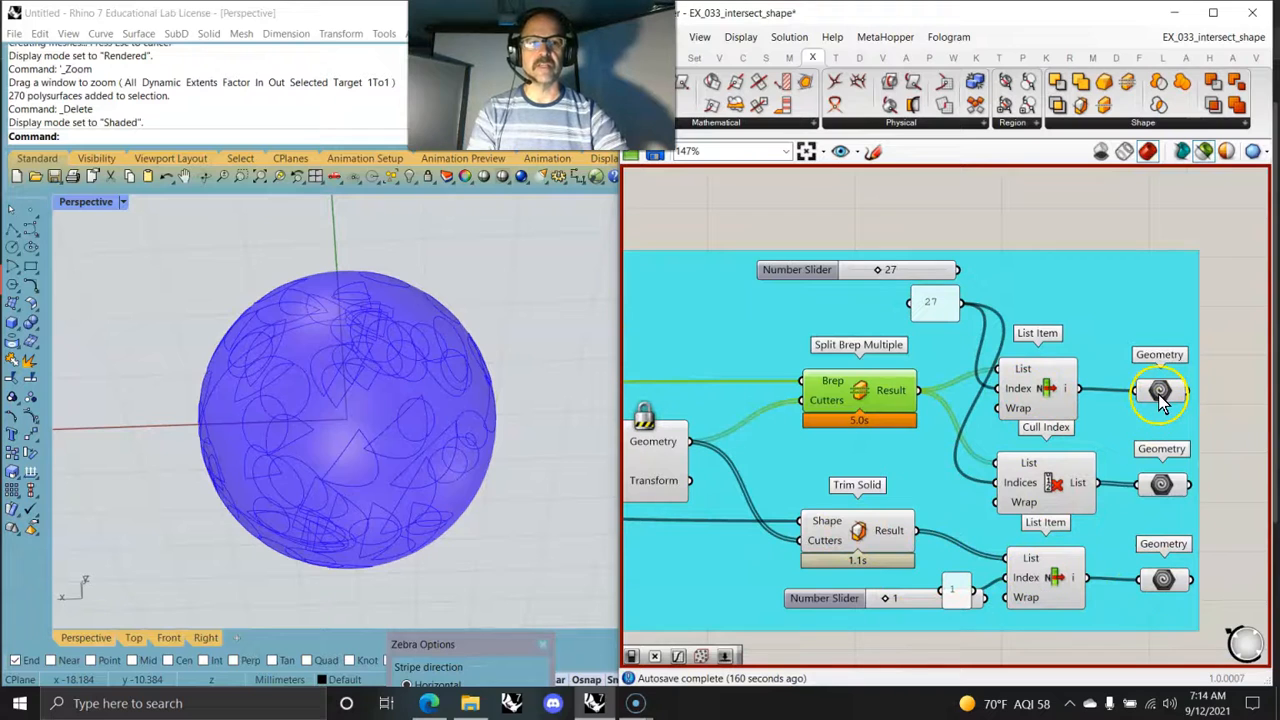
click(1160, 395)
right_drag(430, 458, 466, 468)
click(1163, 486)
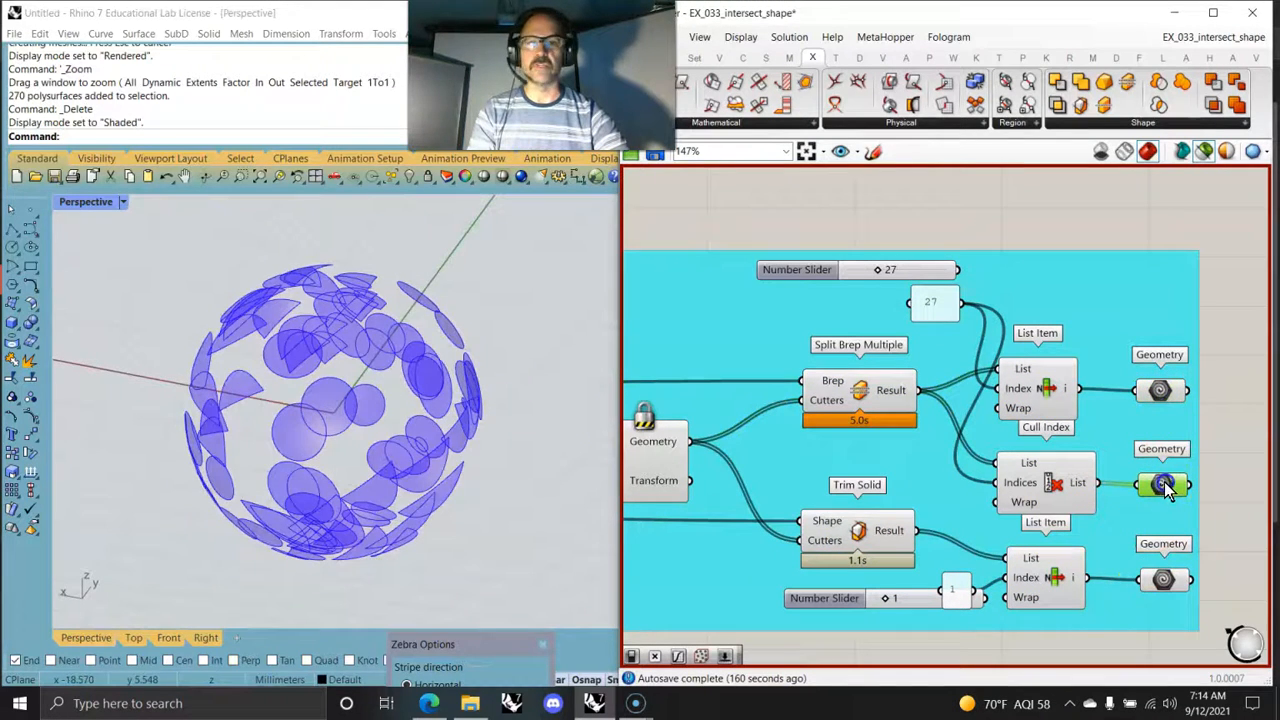
click(1168, 582)
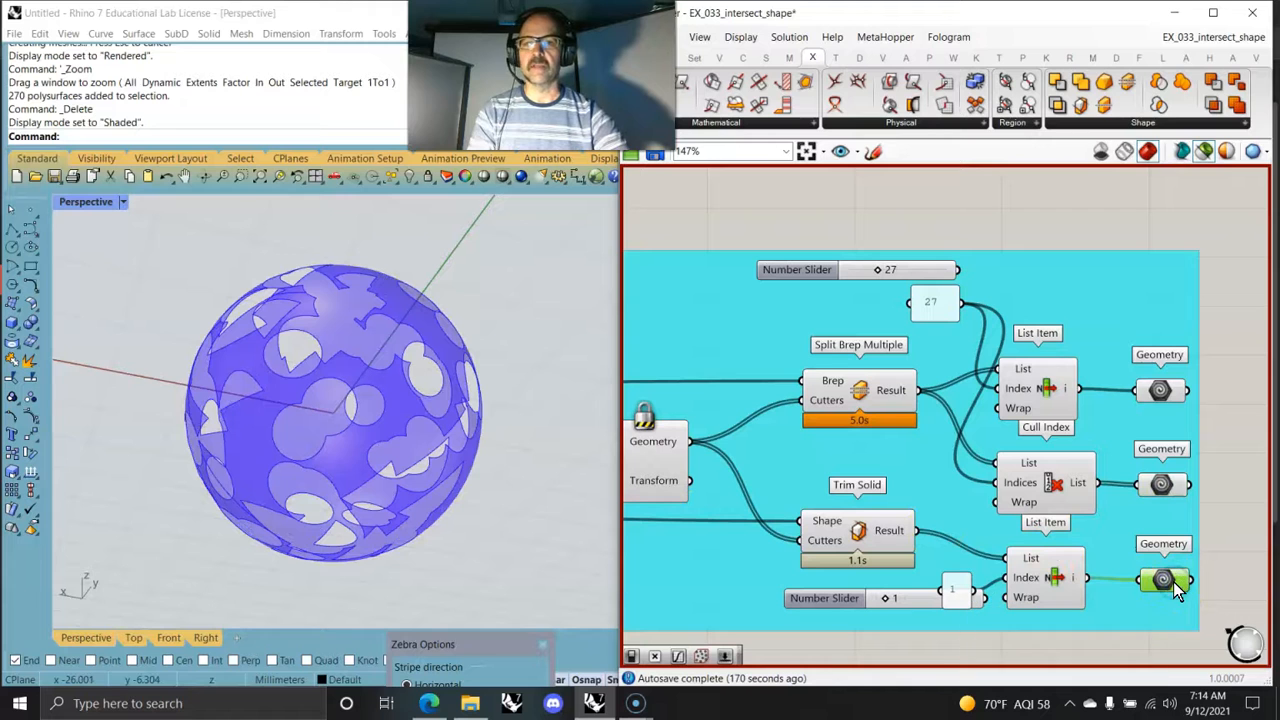
click(1165, 487)
click(1168, 582)
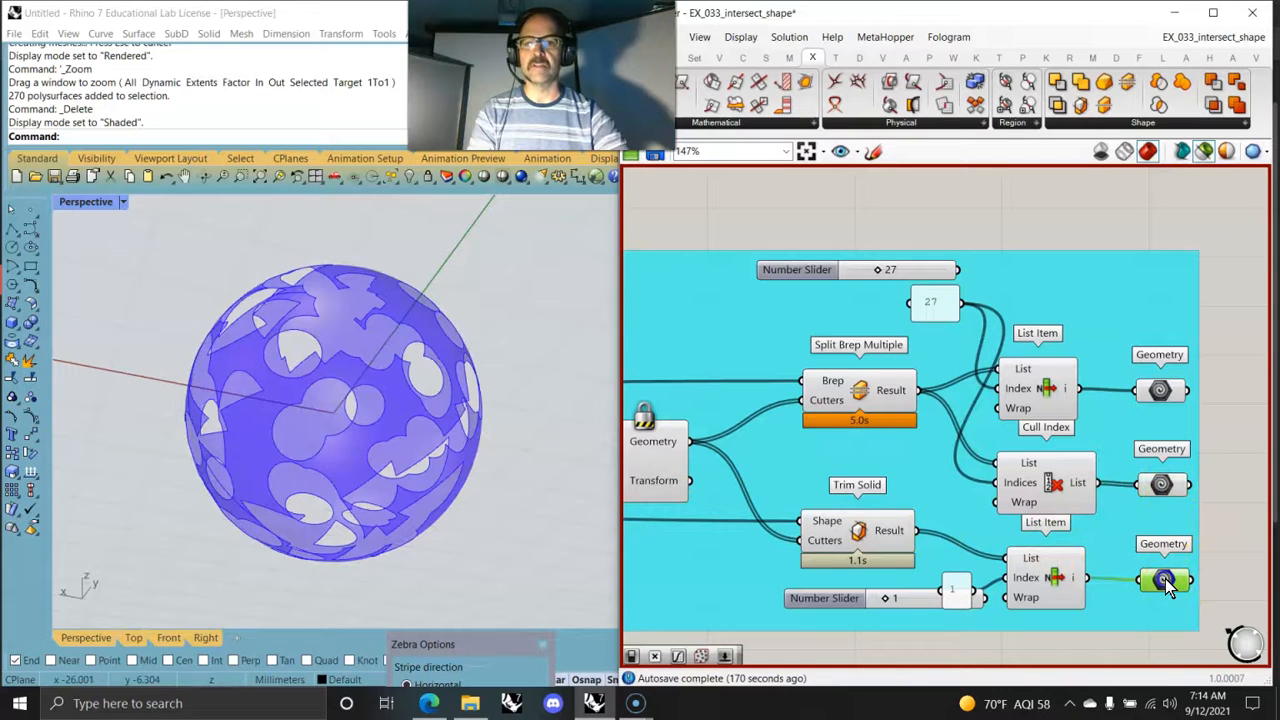
click(1245, 417)
click(1162, 392)
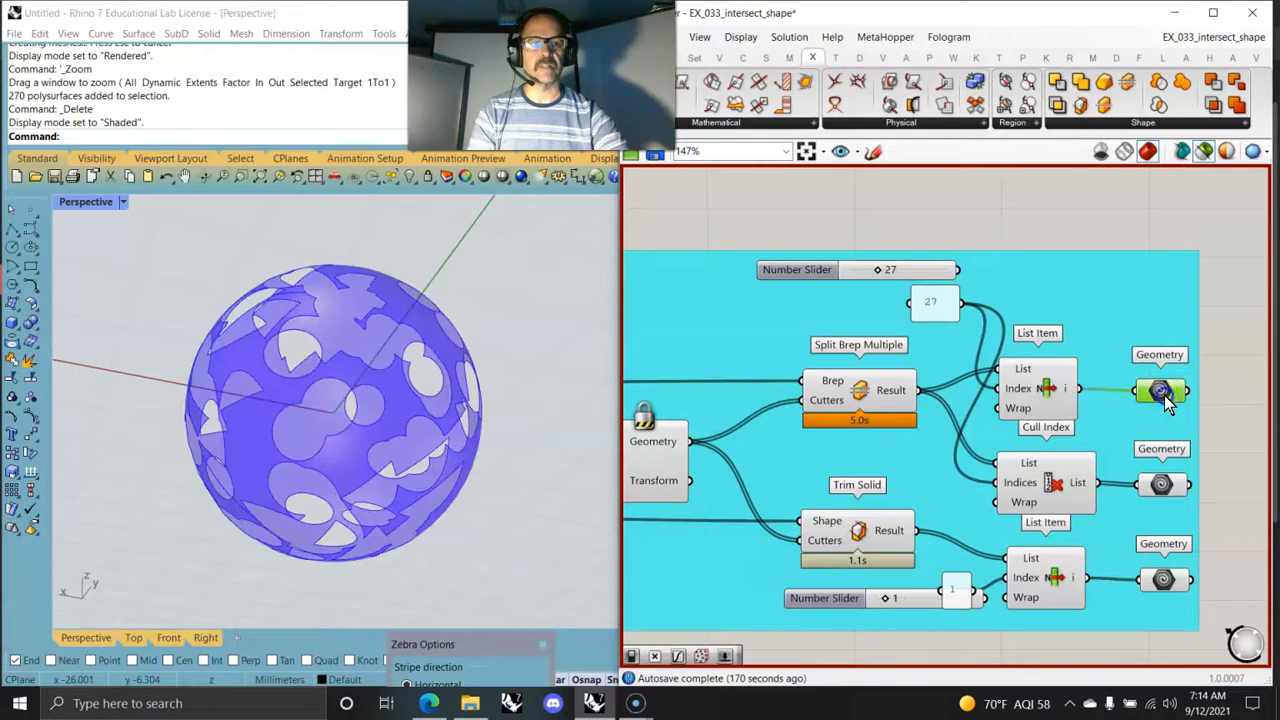
Preview the Geometry outputs of the split result's List Item and the Trim Solid branch while viewing the sphere from another angle
shift+click(1166, 582)
click(1224, 576)
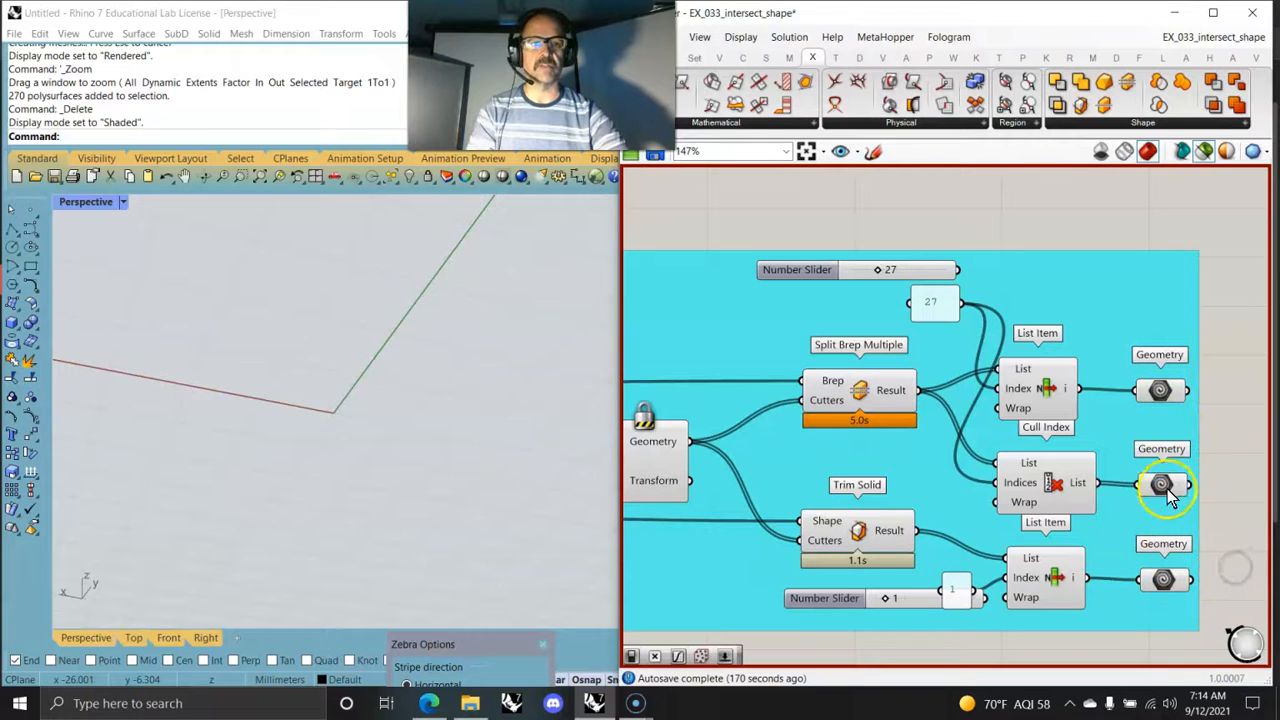
right_drag(897, 562, 894, 502)
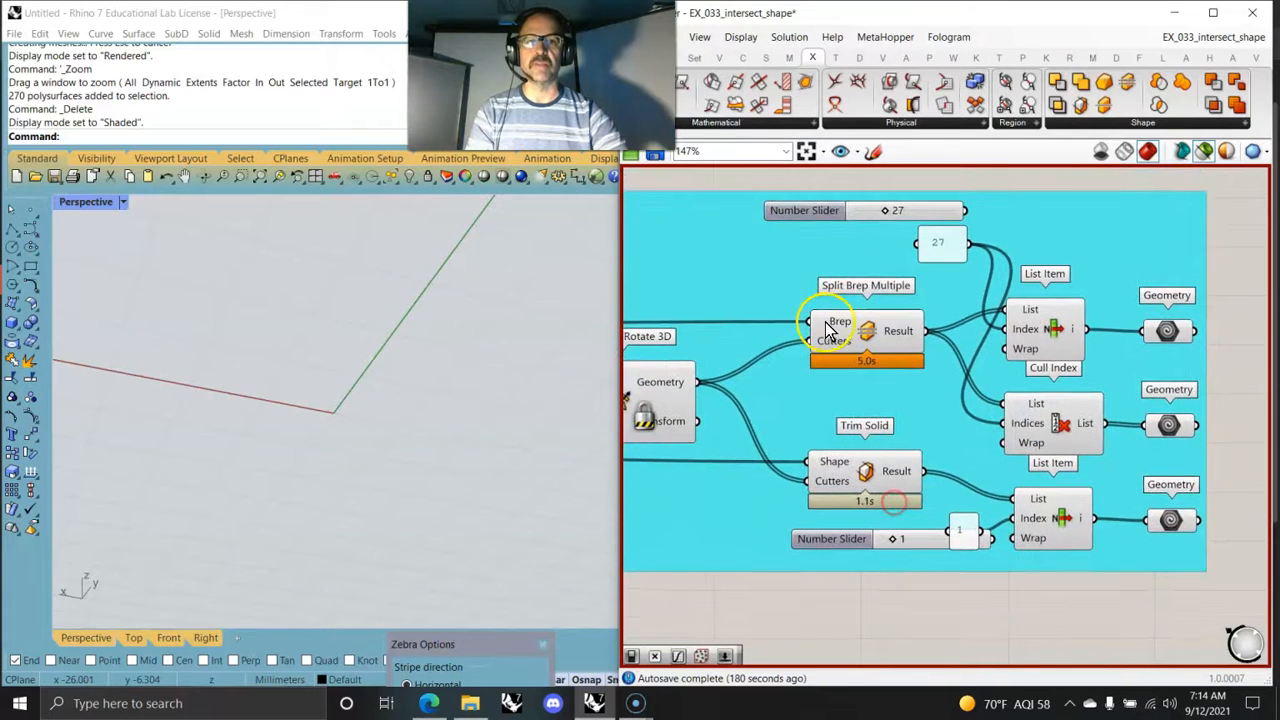
click(1161, 337)
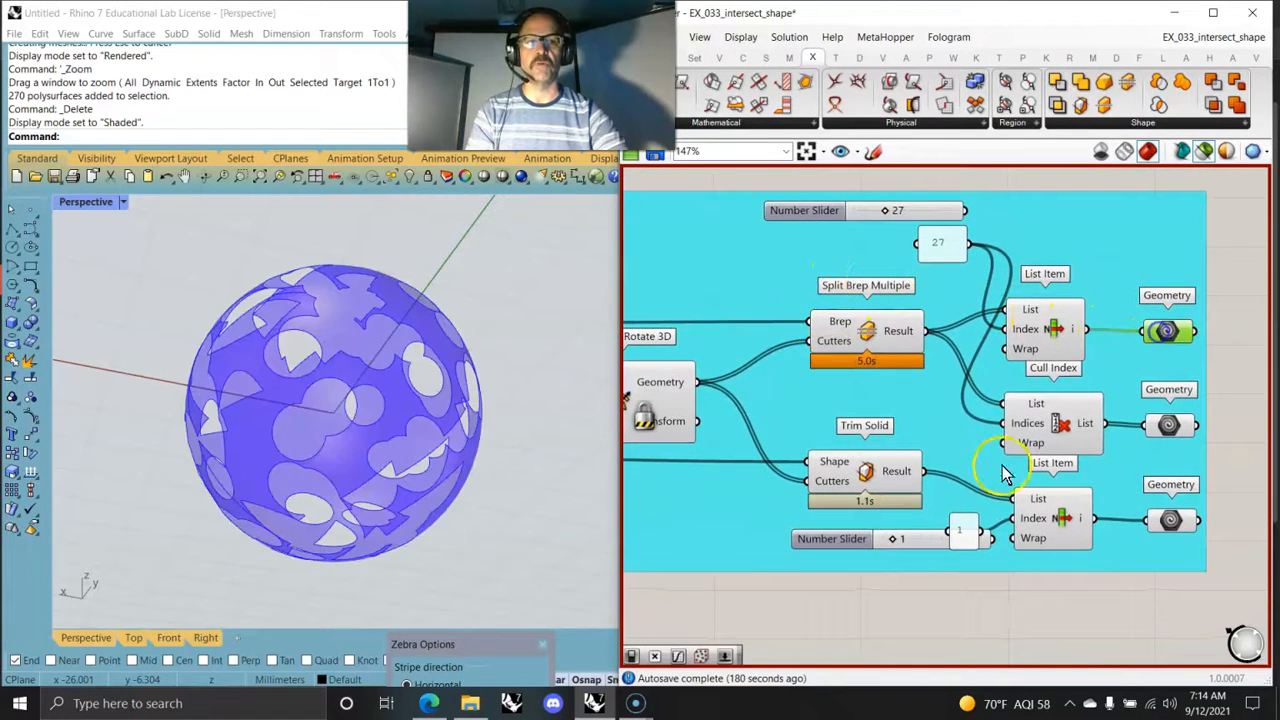
right_drag(400, 414, 413, 455)
click(365, 385)
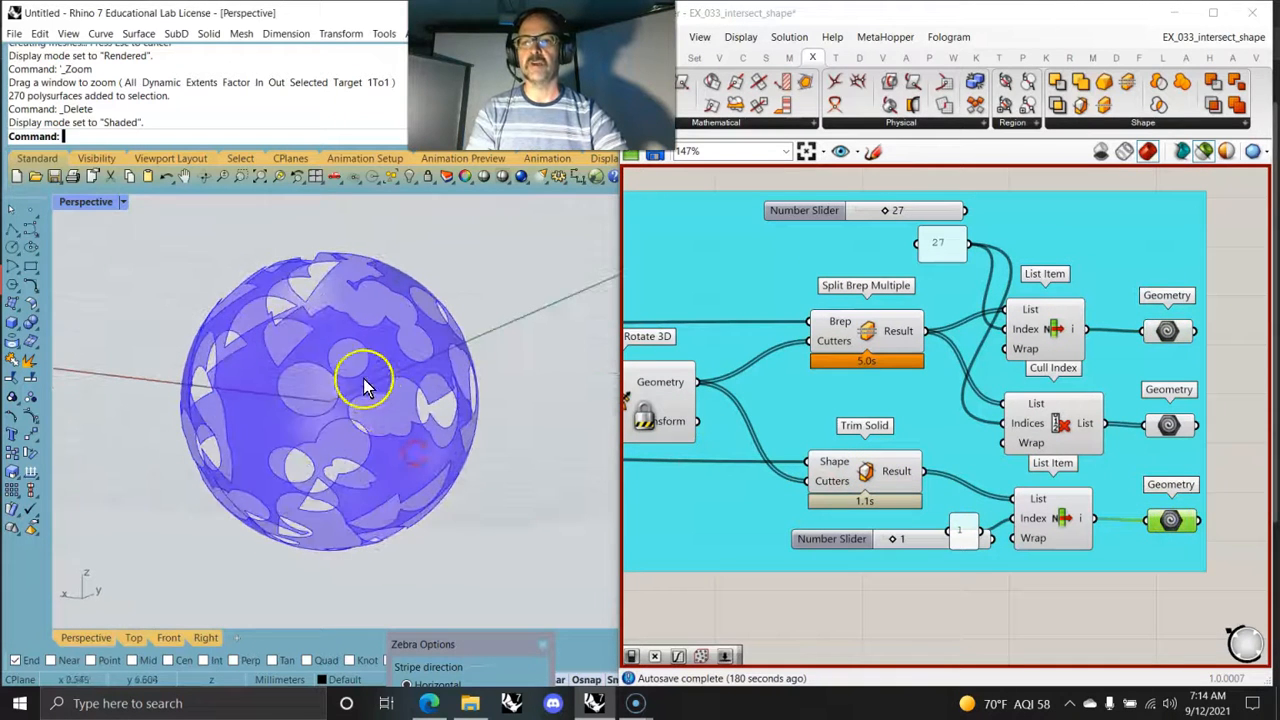
Bake the Geometry output fed by the Trim Solid's List Item into Rhino and select the baked sphere
click(1190, 508)
right_click(1190, 530)
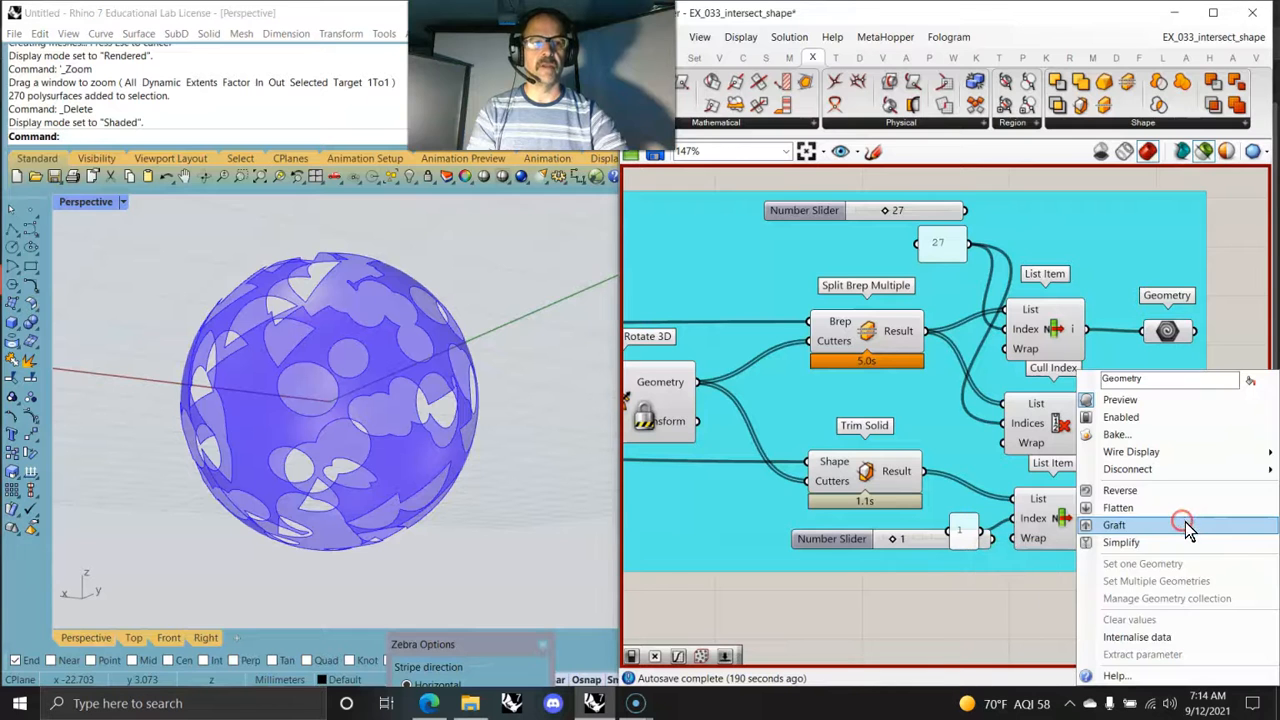
click(1115, 434)
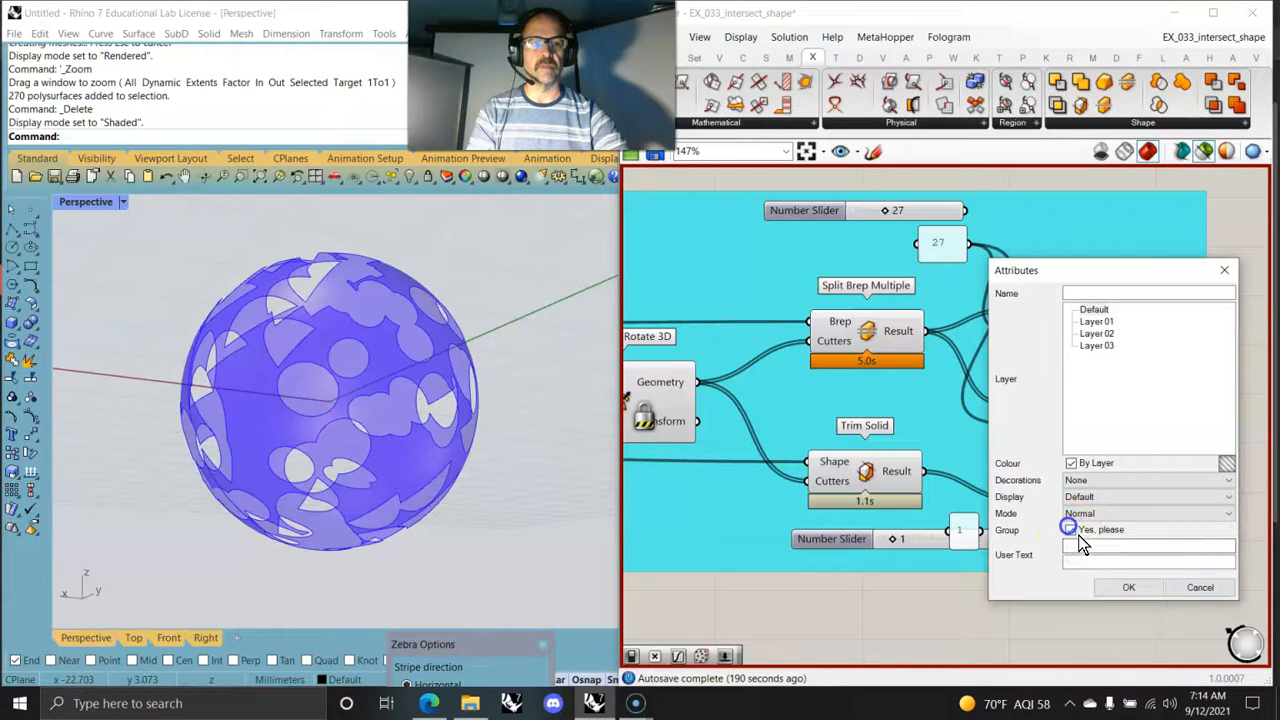
click(1137, 587)
click(420, 477)
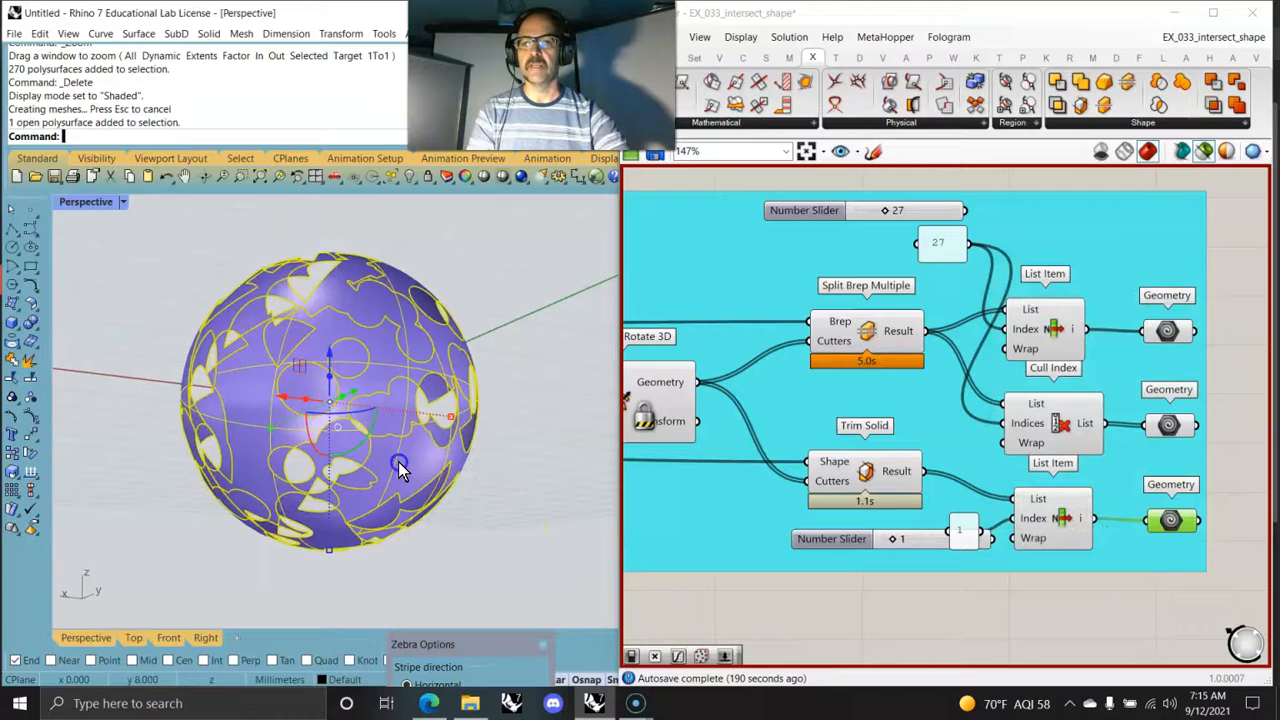
Offset the baked perforated sphere by a distance of 0.5 with OffsetSrf, as a solid with round corners
click(1112, 602)
right_drag(352, 435, 152, 128)
text(Offset)
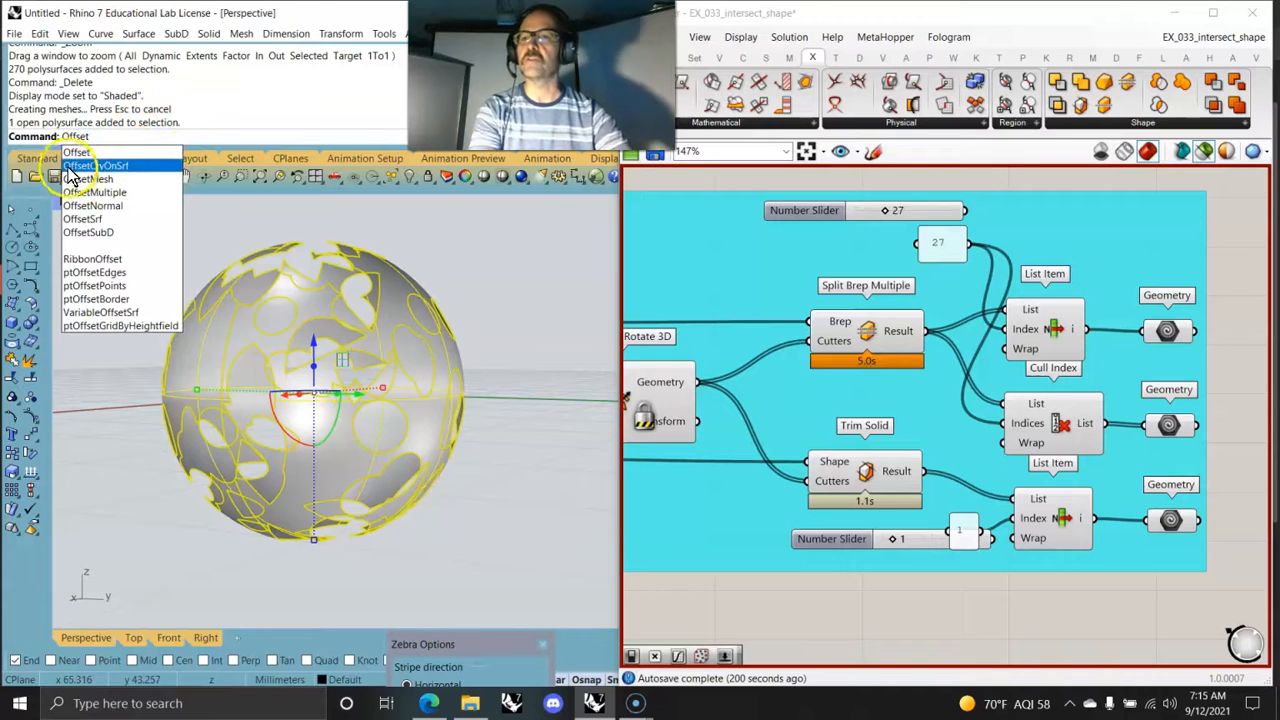
click(100, 222)
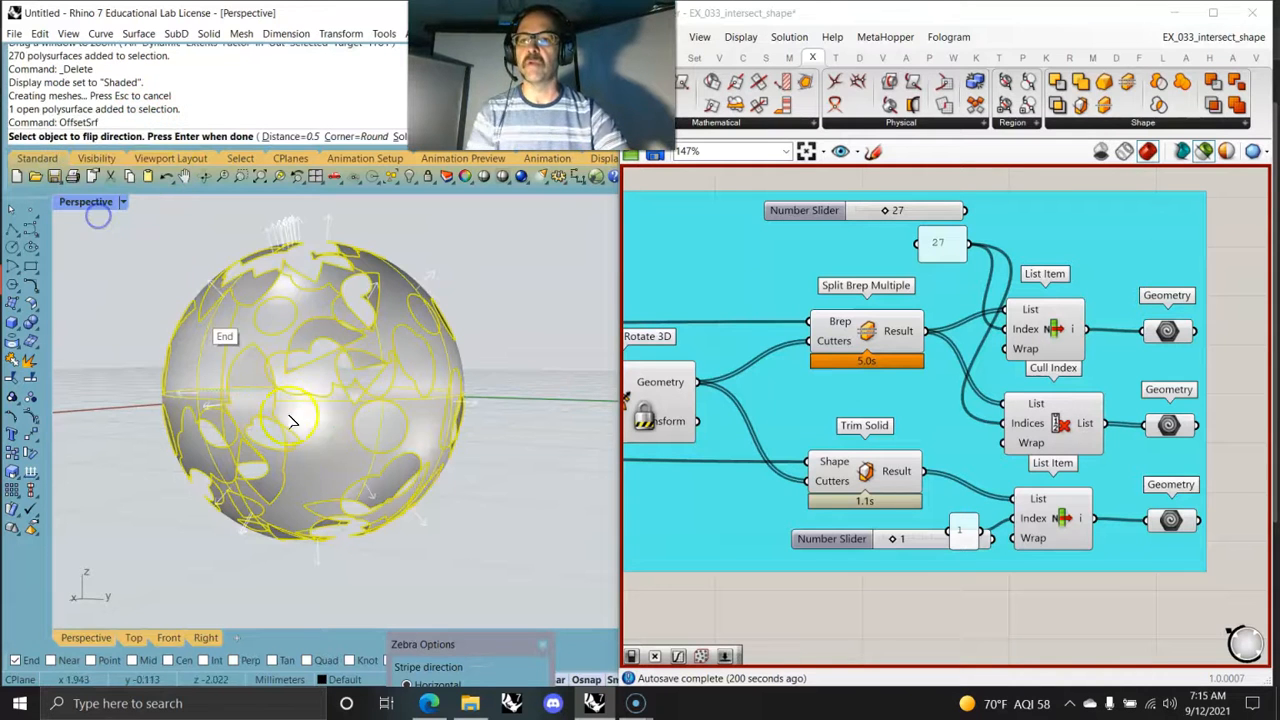
key(Return)
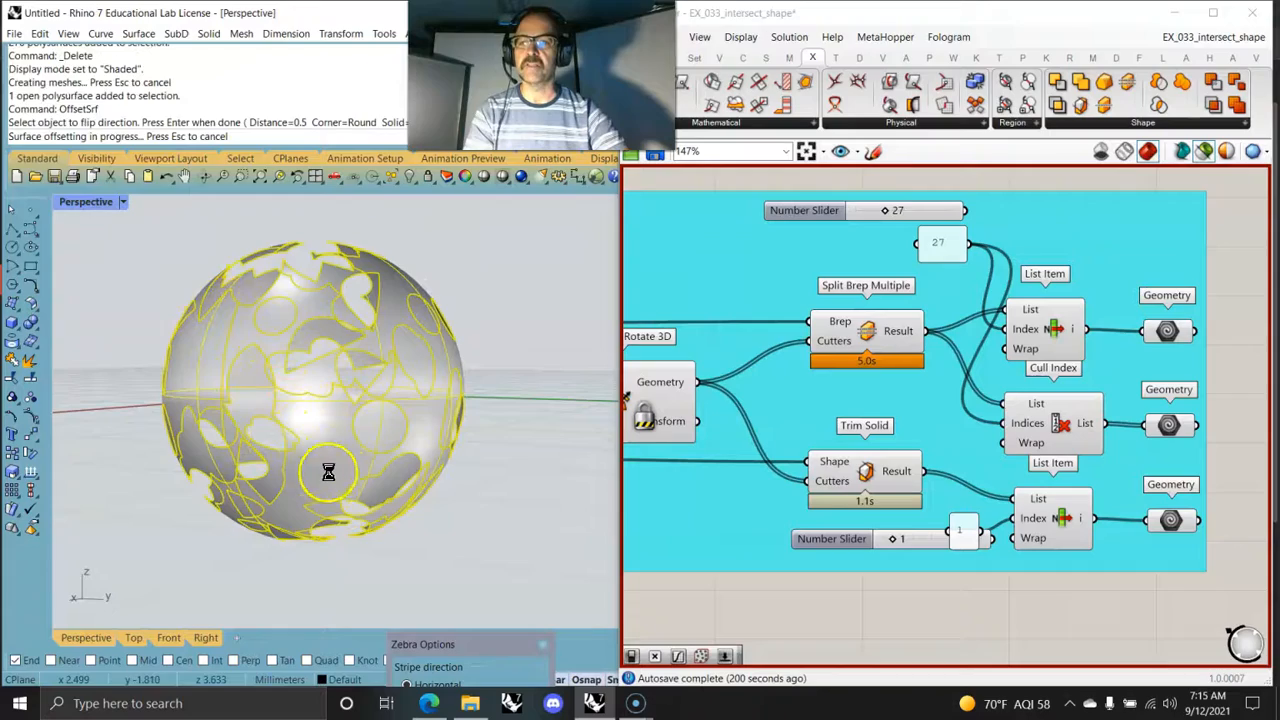
Inspect the thickened perforated sphere from several angles and delete it from the Rhino model
mouse_move(320, 440)
right_down()
mouse_move(394, 471)
mouse_move(514, 471)
mouse_move(605, 443)
mouse_move(585, 484)
right_up()
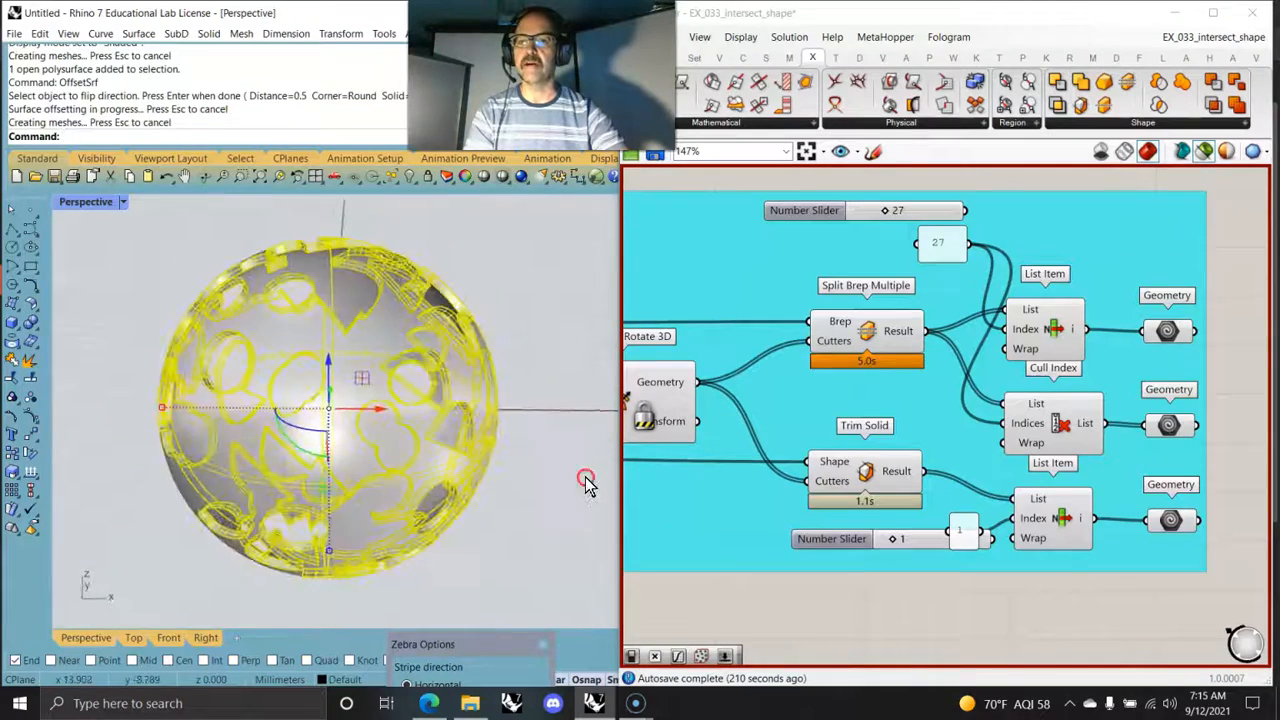
click(549, 516)
right_drag(340, 452, 504, 532)
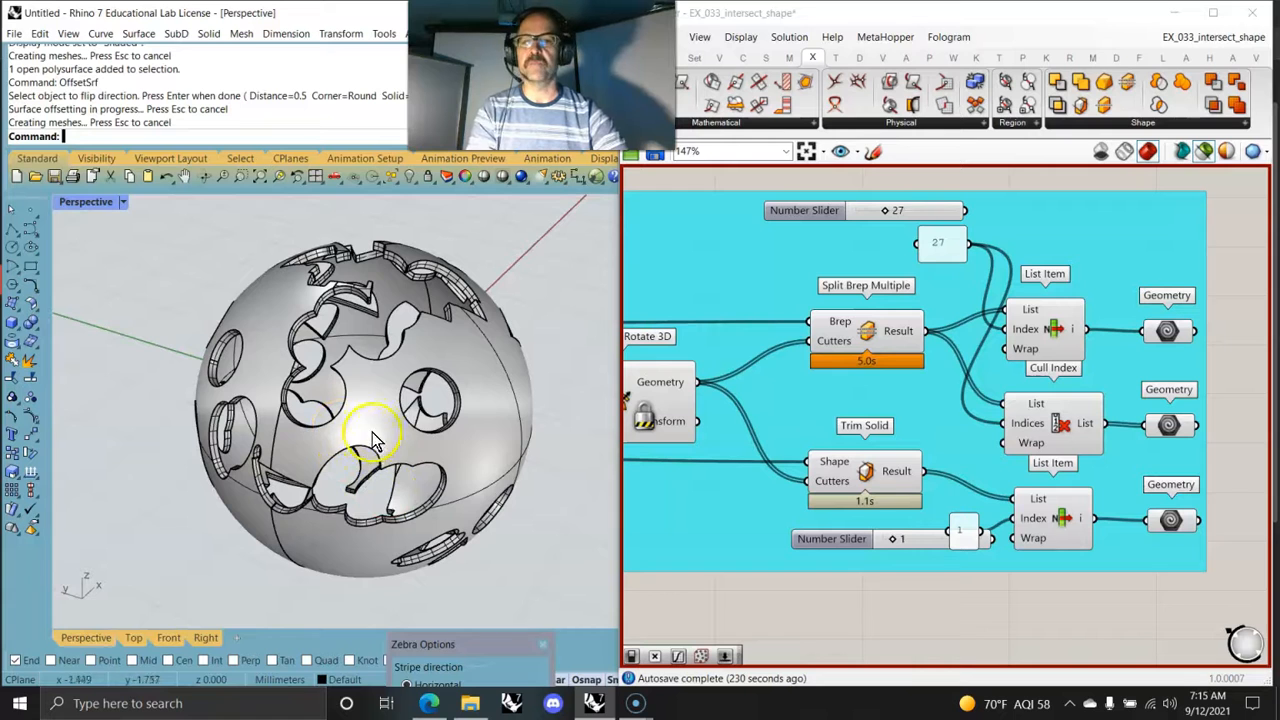
click(465, 453)
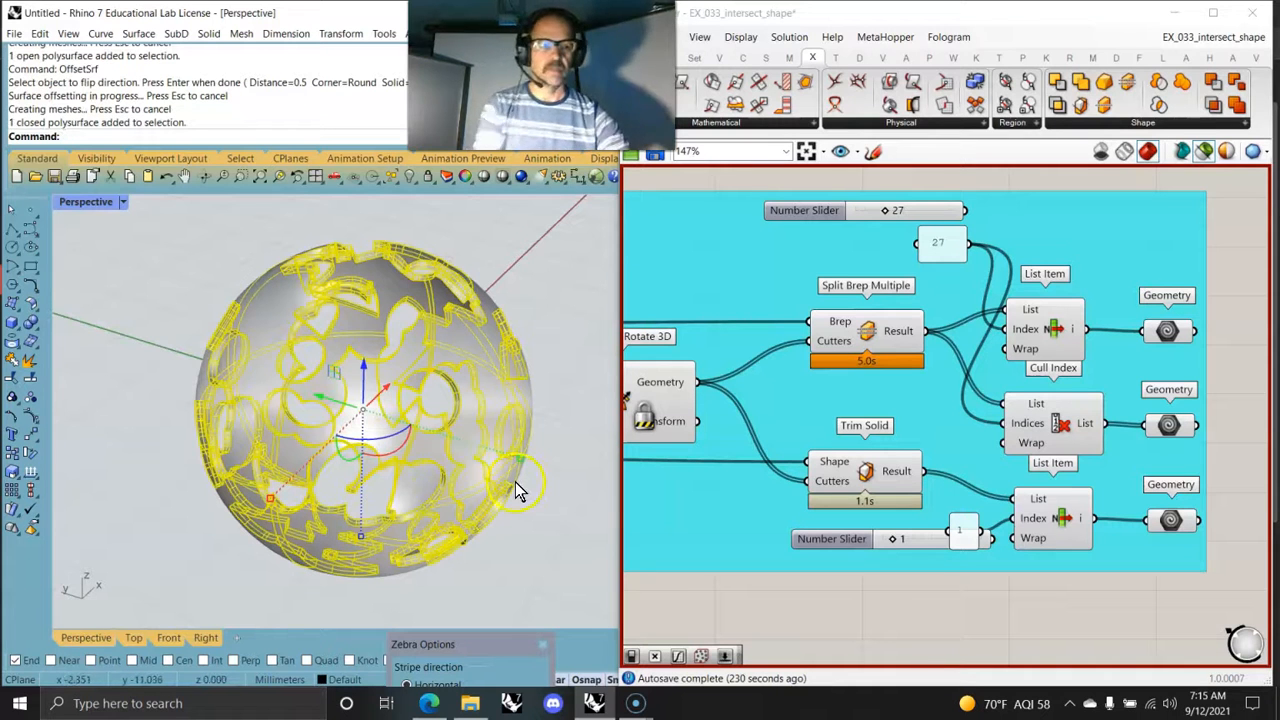
key(Delete)
Disable all components in the "split and trim with breps" group
right_drag(750, 506, 1090, 325)
scroll(888, 433, down, 6)
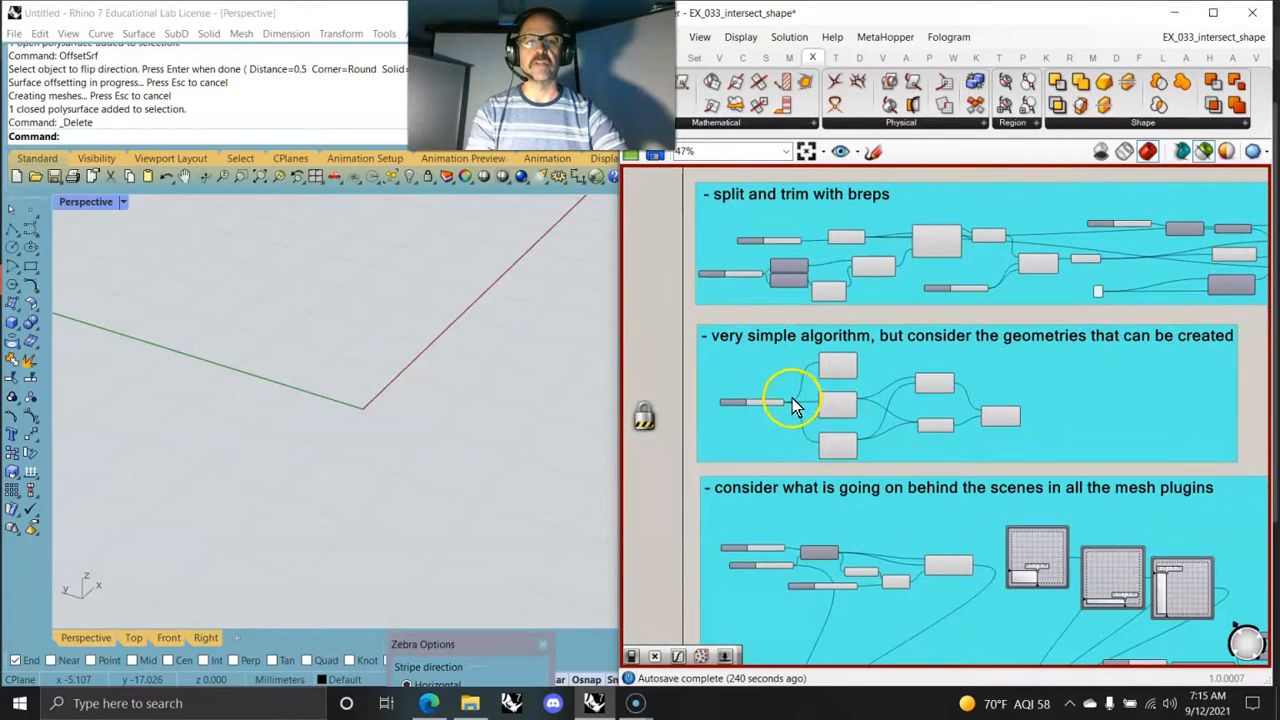
scroll(880, 358, down, 4)
drag(1128, 388, 658, 321)
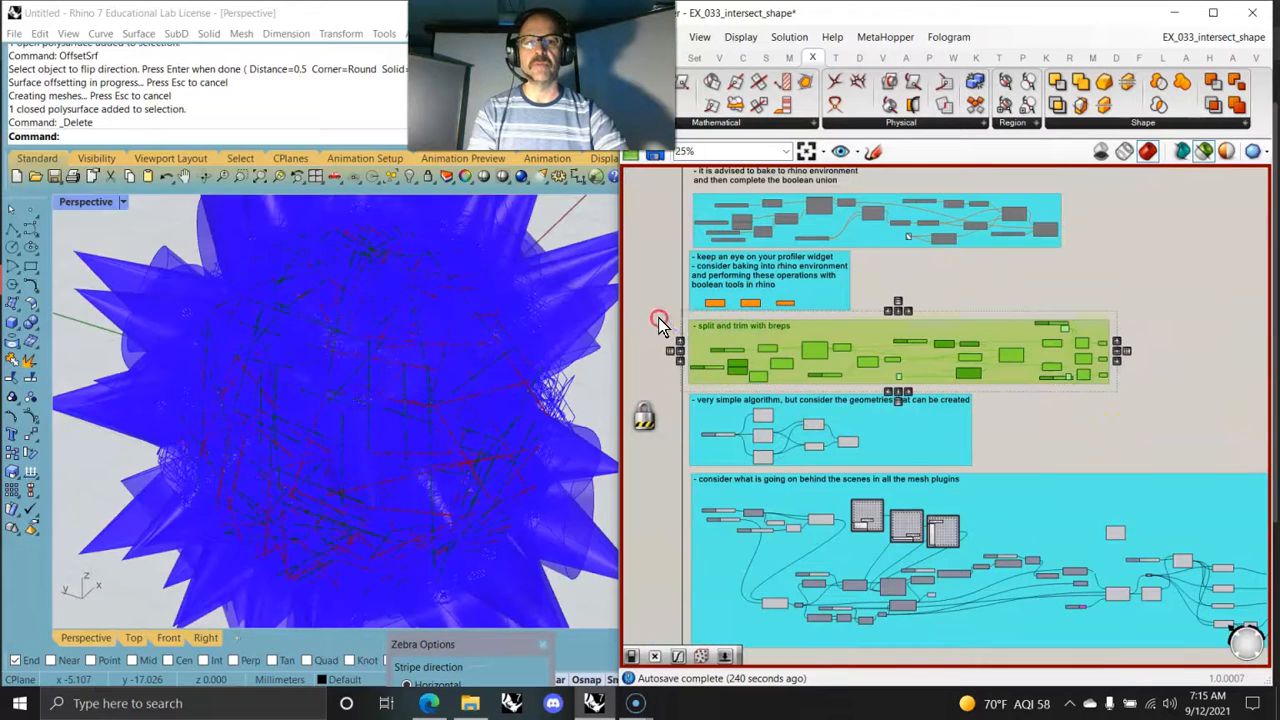
right_click(660, 320)
click(702, 379)
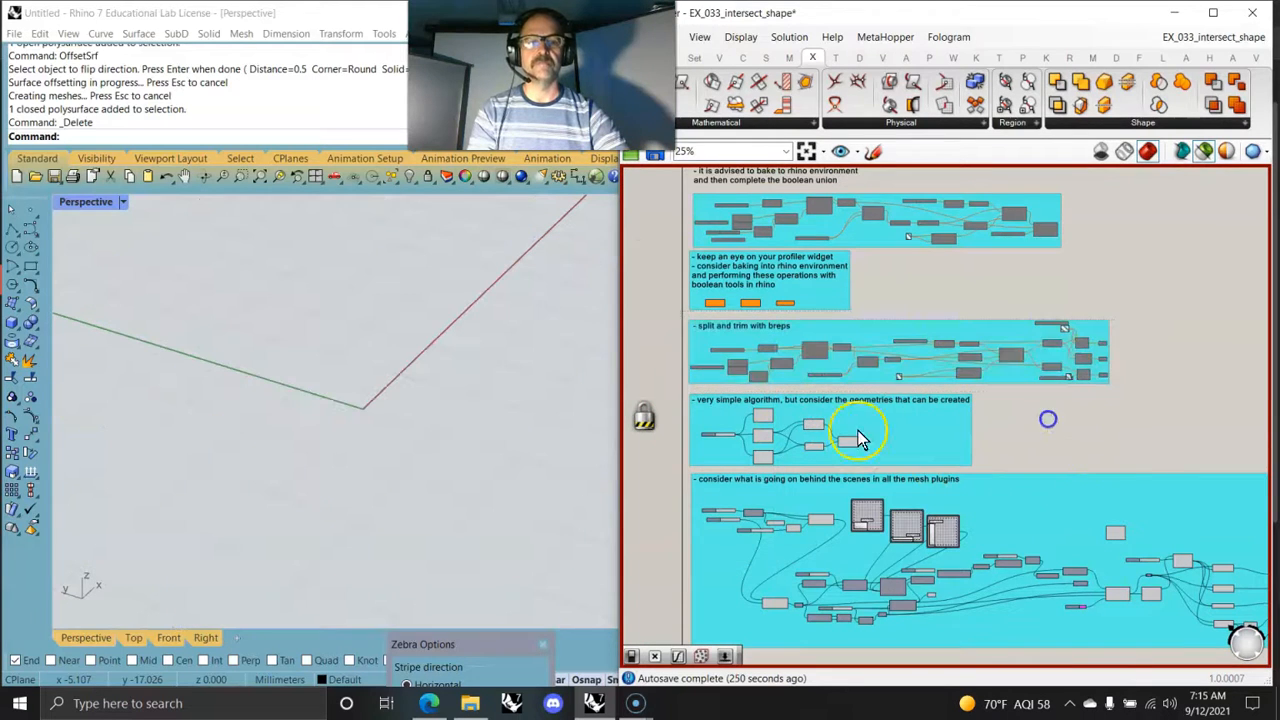
Preview the Radial, Square and Hexagonal grids of the very simple algorithm group in the perspective view
scroll(1046, 417, up, 3)
scroll(798, 385, up, 5)
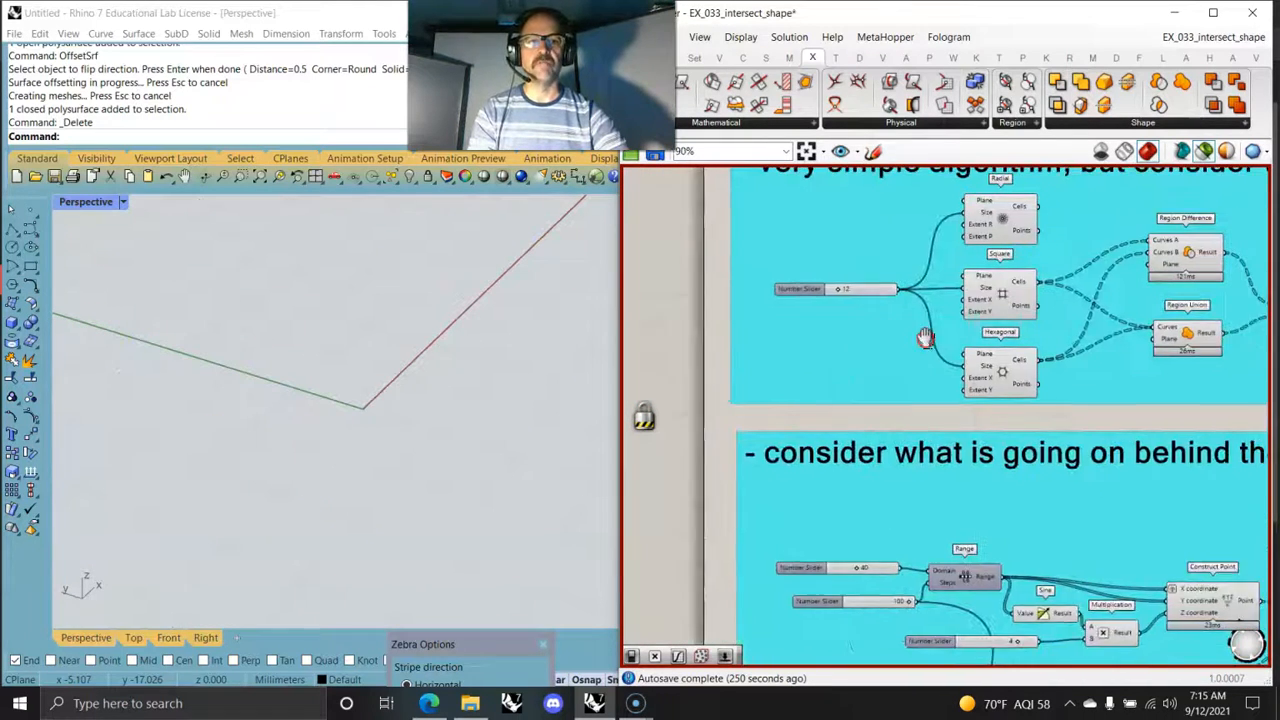
click(967, 246)
scroll(383, 478, down, 5)
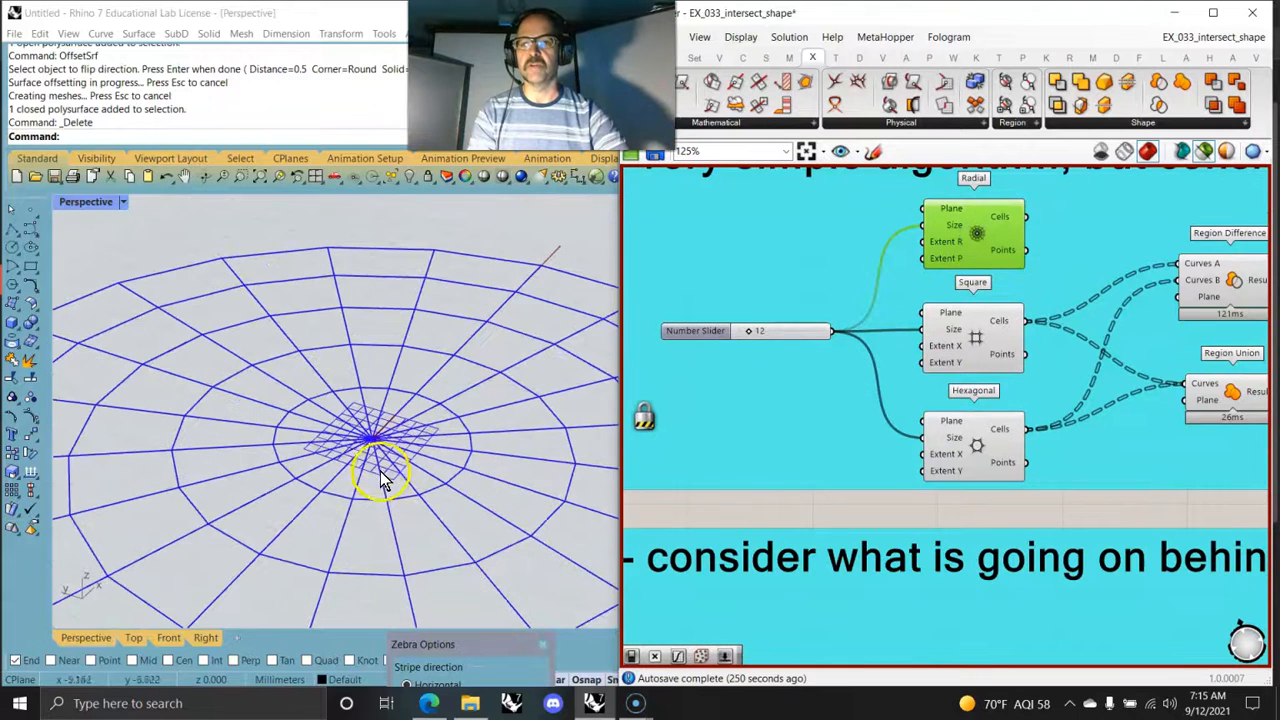
scroll(380, 520, down, 3)
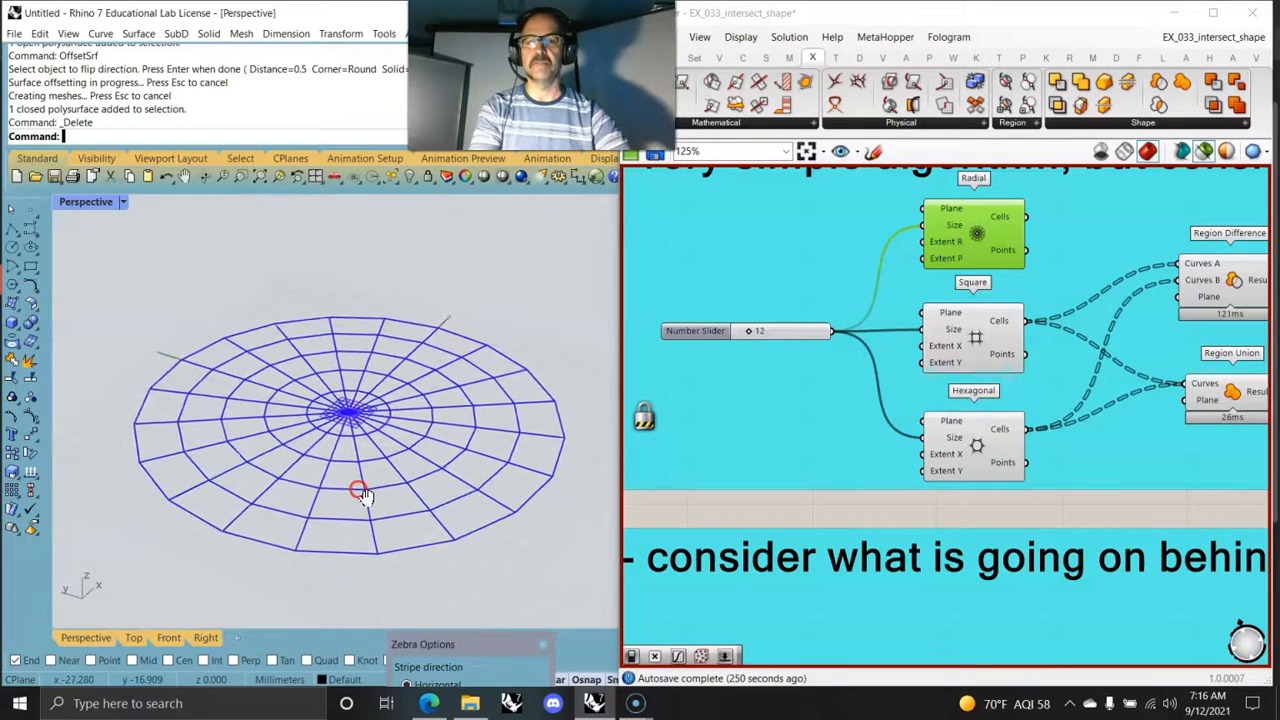
click(978, 340)
click(978, 454)
click(975, 340)
click(975, 235)
Compare the Region Difference, Region Union and Region Intersection results made from the square and hexagonal grid cells
right_drag(1100, 338, 824, 346)
click(950, 280)
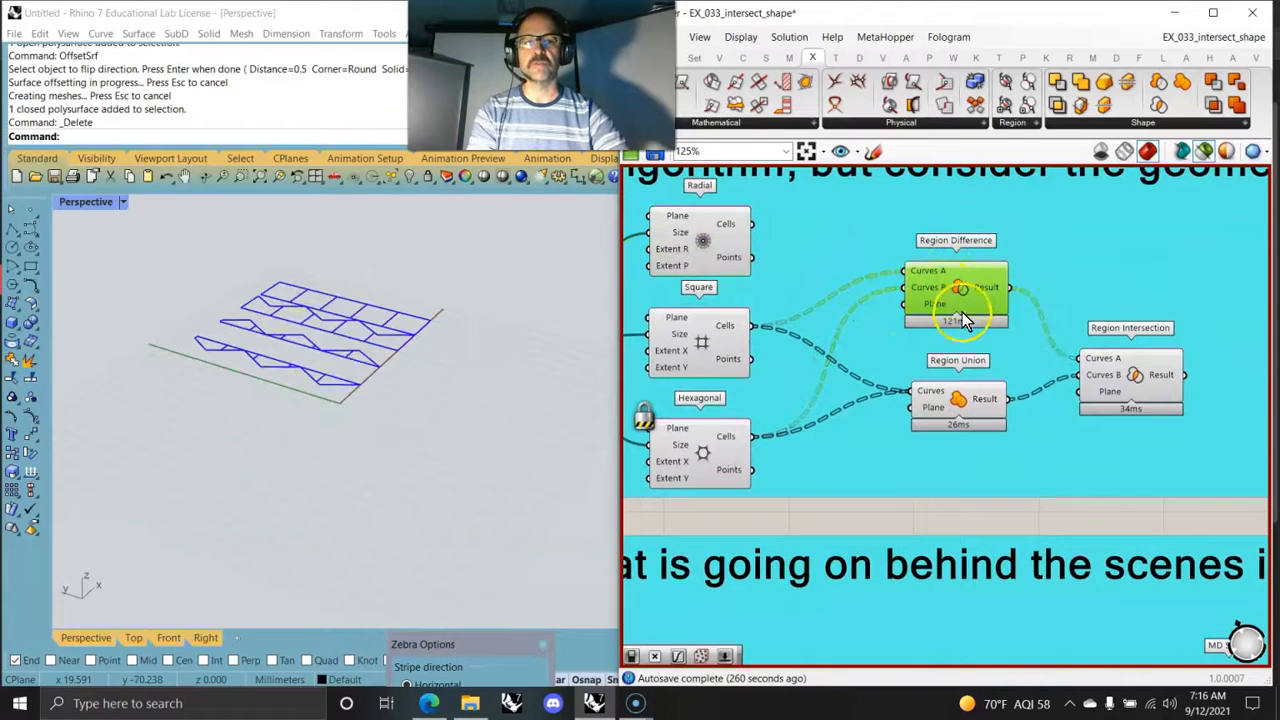
click(960, 398)
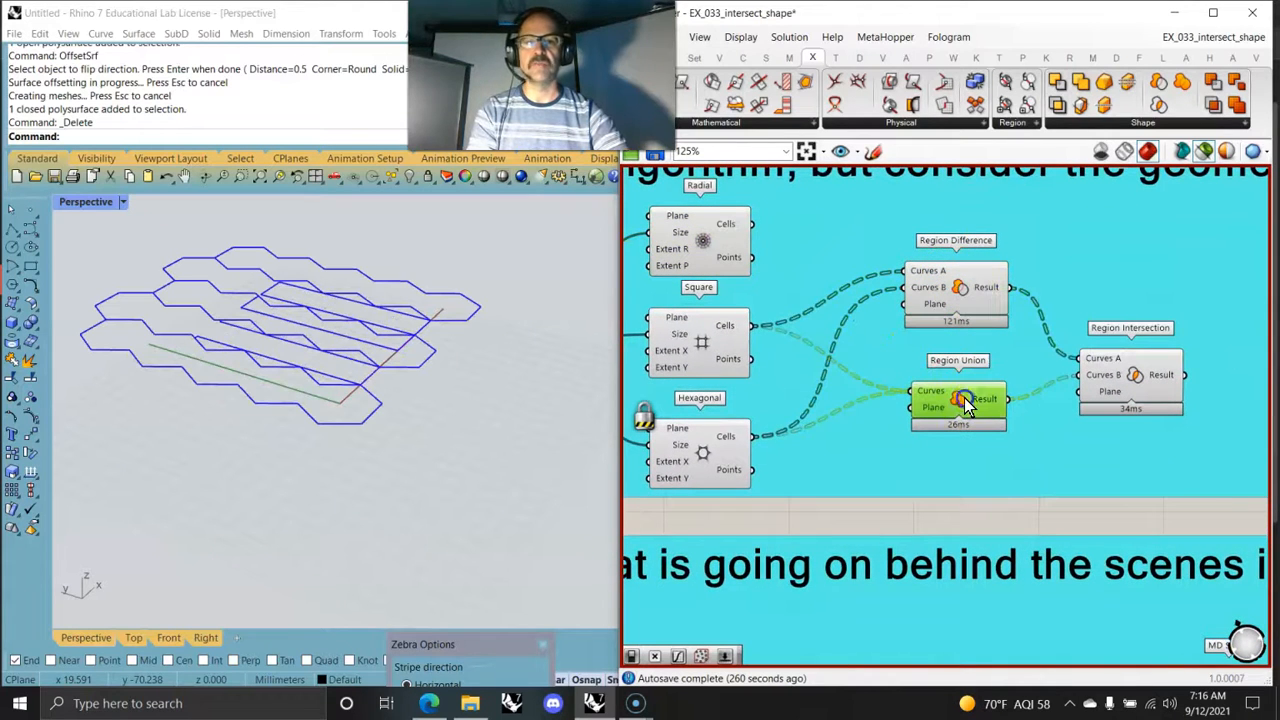
click(1130, 378)
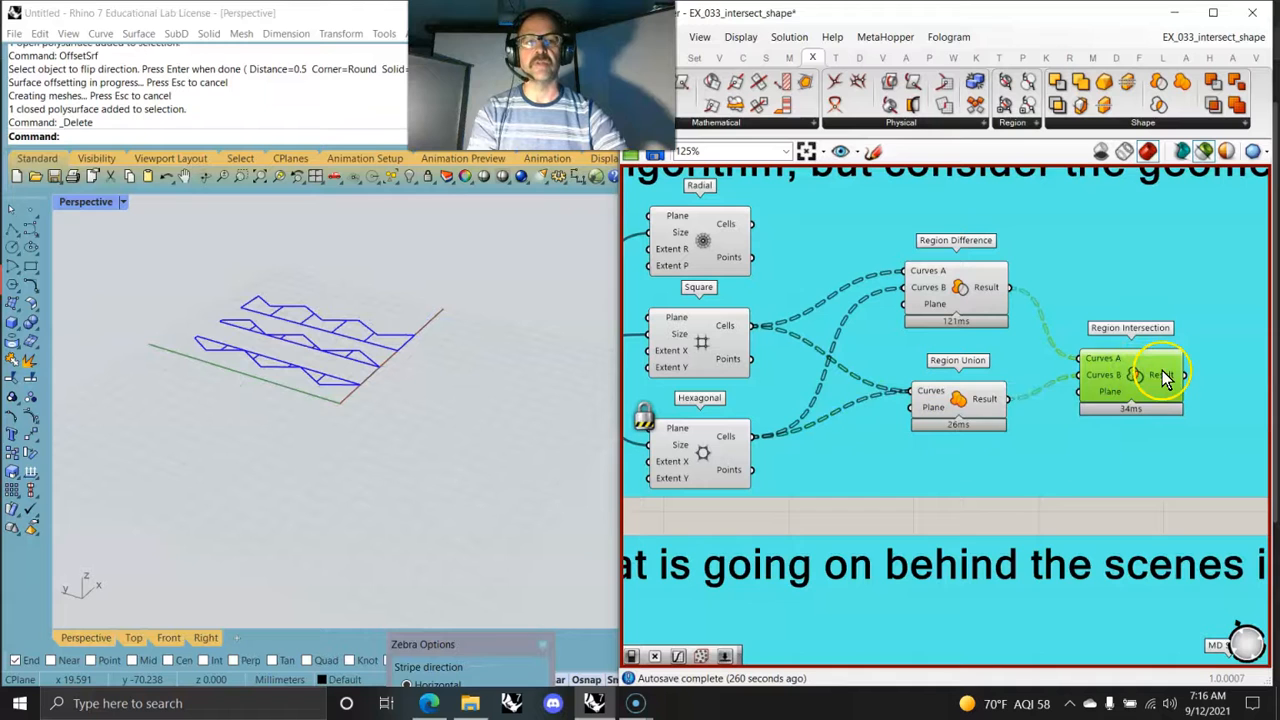
click(965, 287)
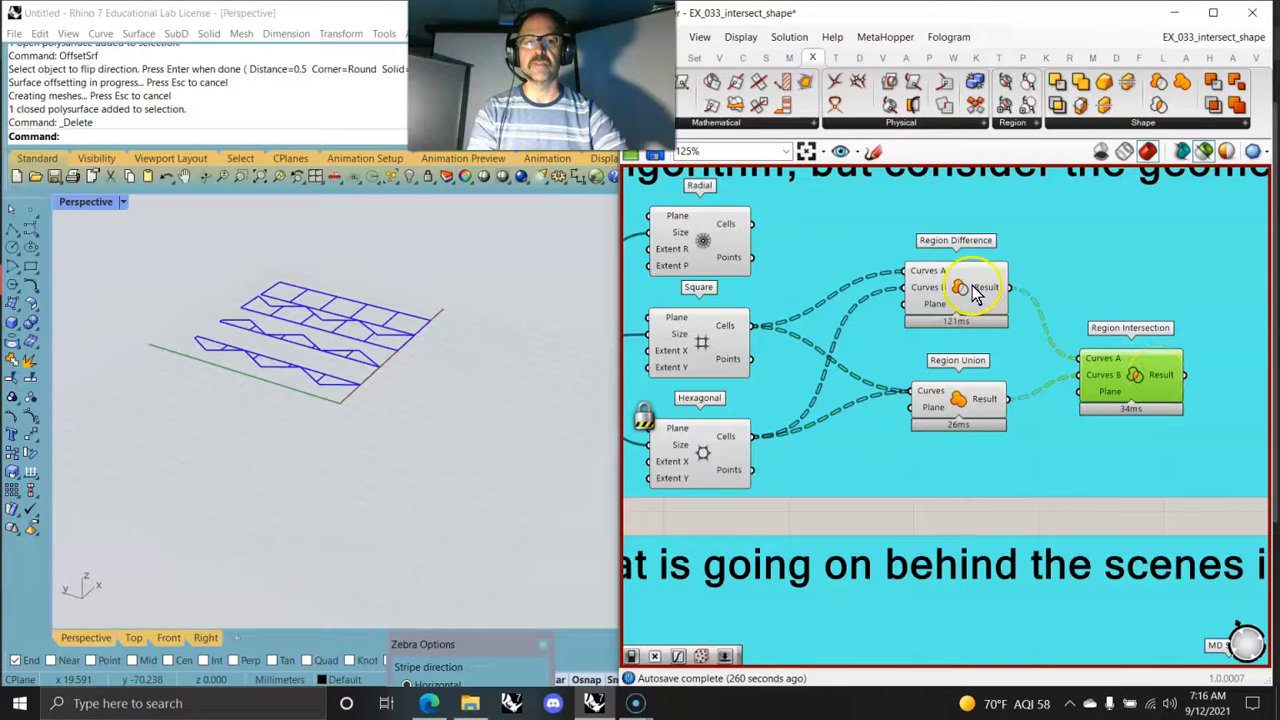
click(980, 412)
click(1125, 385)
right_drag(704, 450, 1045, 395)
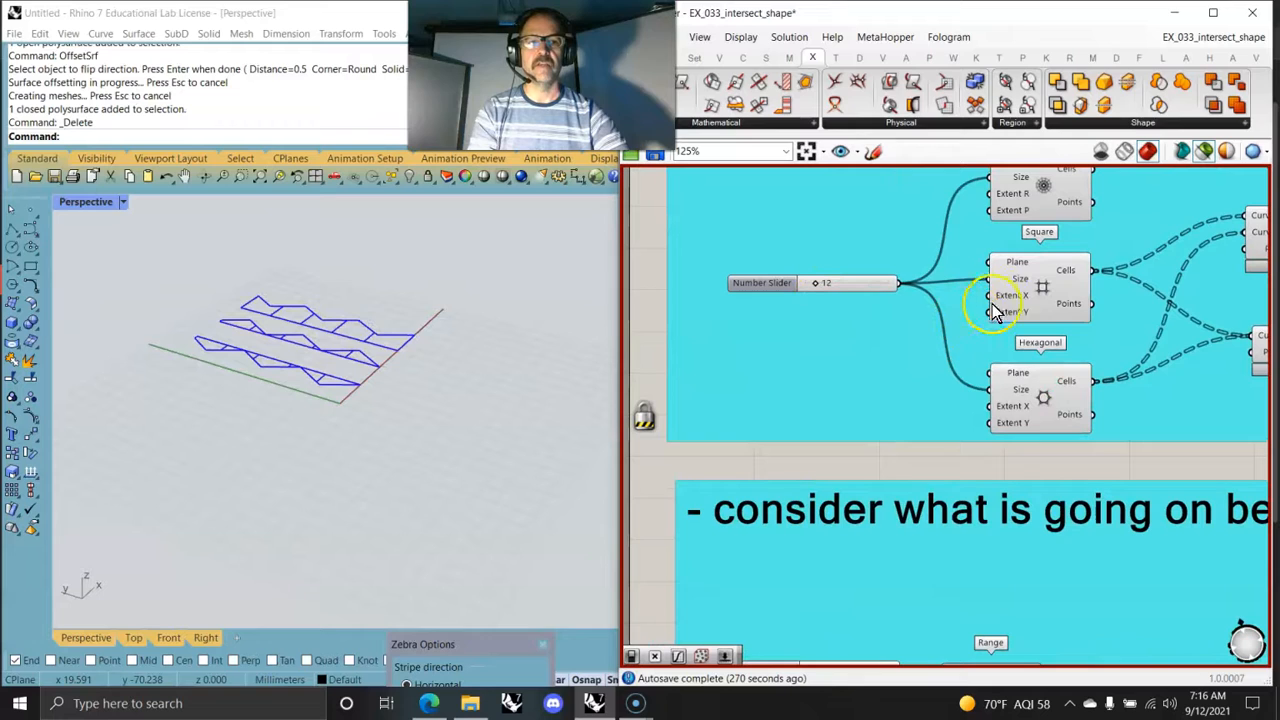
scroll(1022, 405, down, 6)
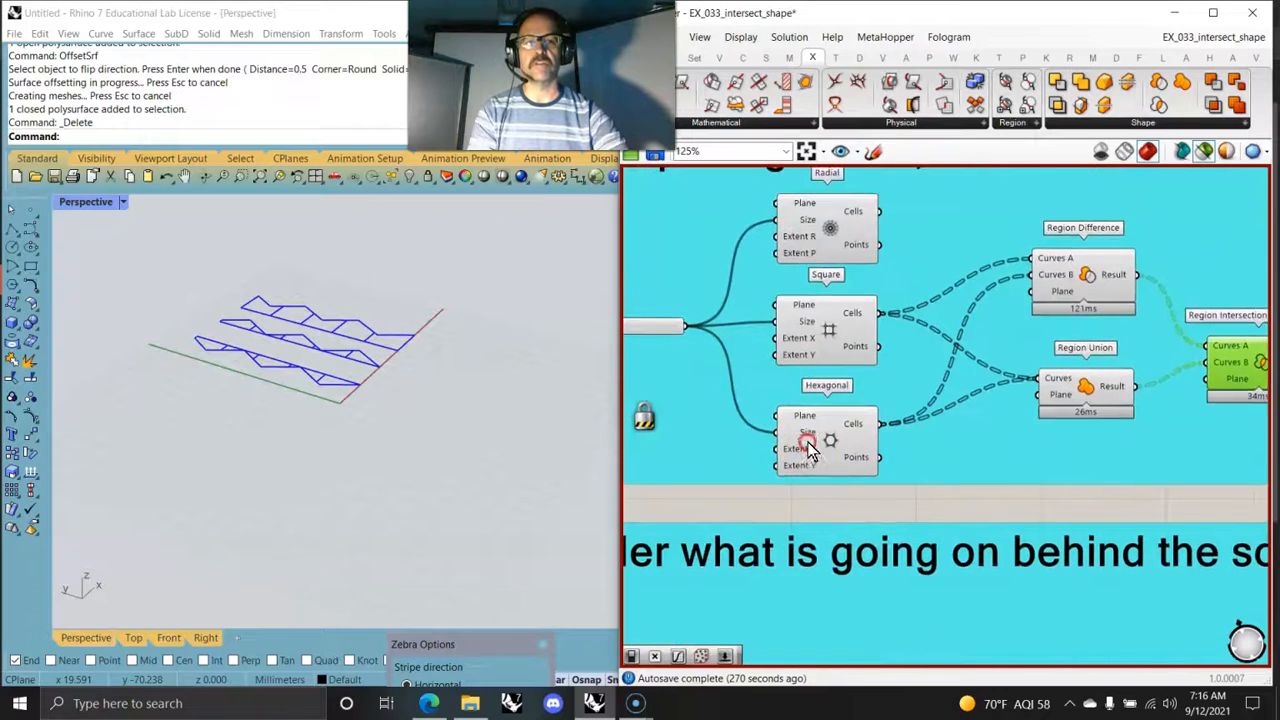
Preview the Mesh FromPoints output of the mesh plugins definition and inspect the wavy mesh from several angles
right_drag(967, 395, 964, 265)
right_drag(921, 421, 879, 263)
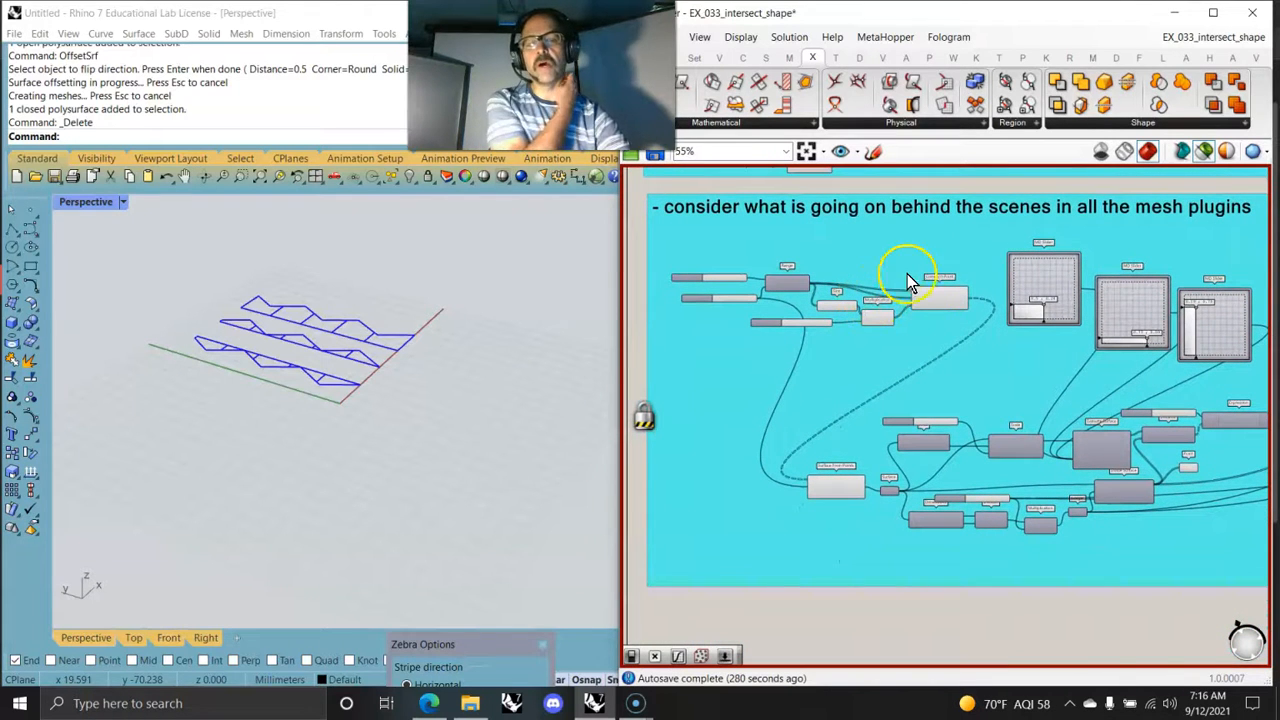
right_drag(998, 430, 892, 371)
scroll(893, 372, down, 3)
right_drag(952, 398, 874, 386)
scroll(1172, 389, up, 5)
right_drag(1185, 417, 908, 452)
right_drag(792, 469, 912, 444)
click(918, 417)
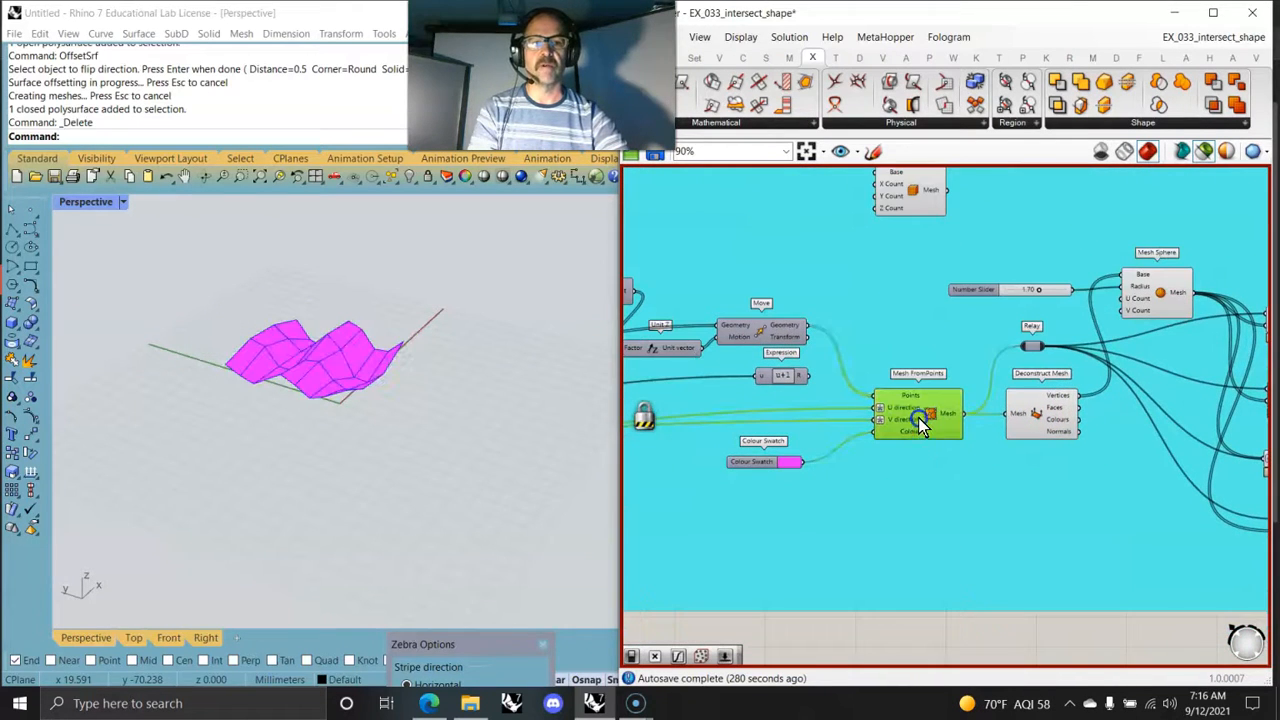
mouse_move(286, 414)
right_down()
mouse_move(344, 432)
mouse_move(291, 414)
right_up()
scroll(254, 371, up, 5)
right_drag(352, 371, 404, 340)
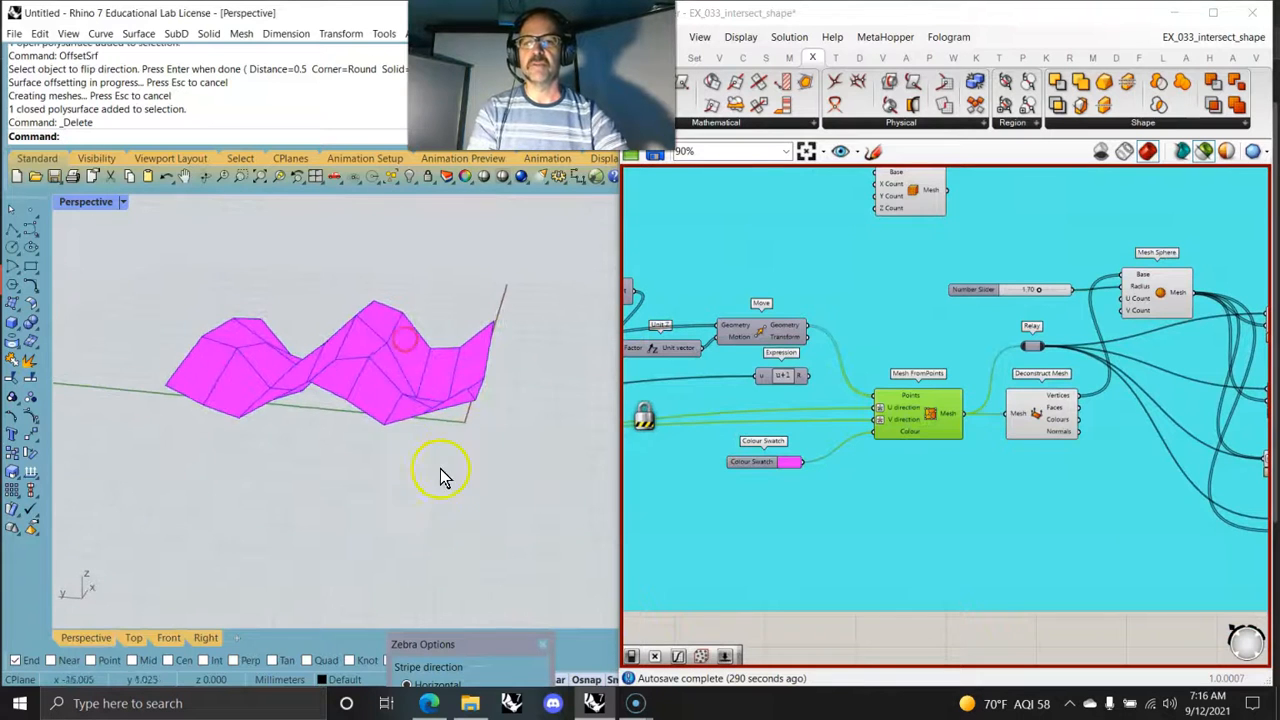
right_drag(443, 517, 385, 545)
Set the first MD Slider to 0.65 ; 0.55 and the second MD Slider to 0.38 ; 0.57 in the mesh plugins definition
scroll(942, 431, down, 6)
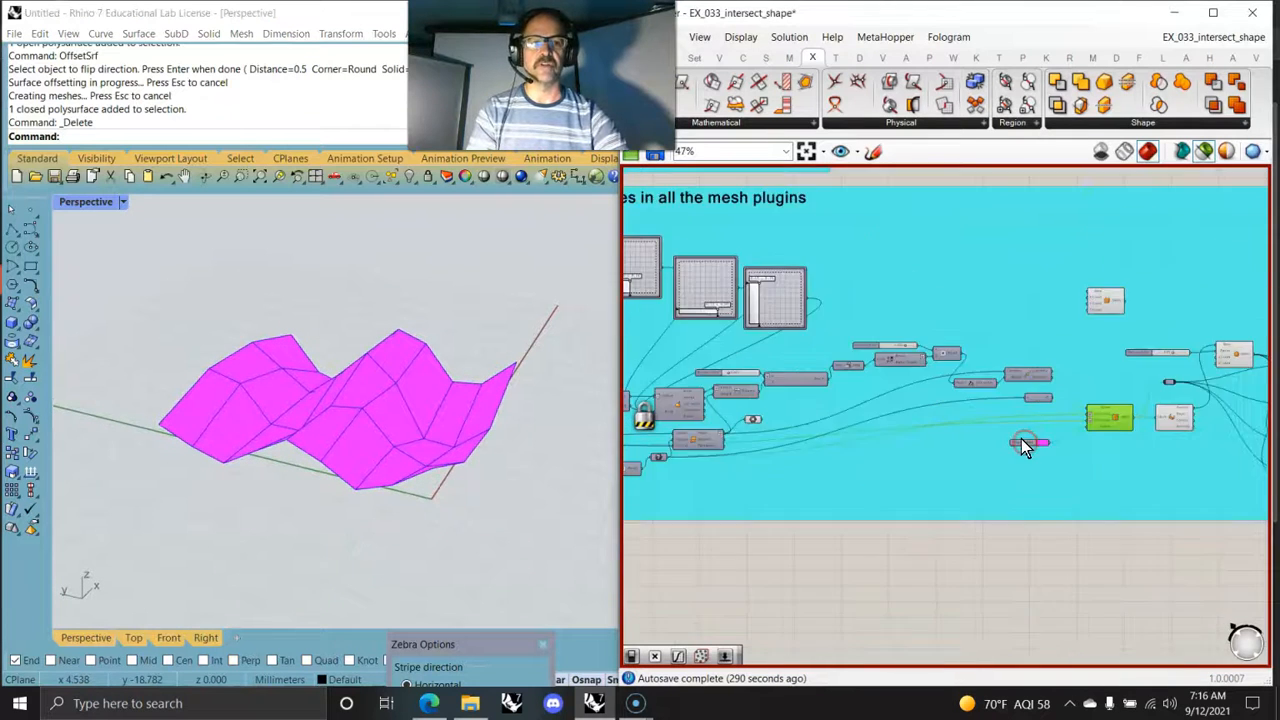
scroll(1025, 463, up, 5)
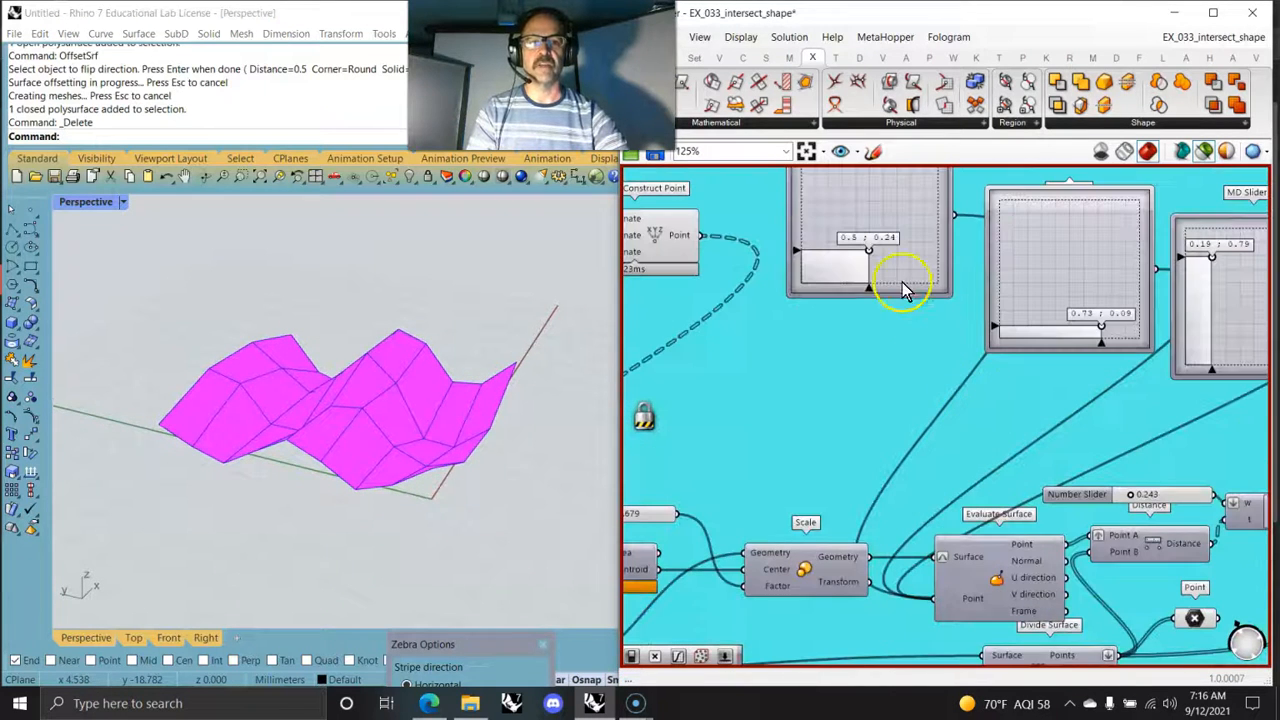
drag(872, 258, 893, 213)
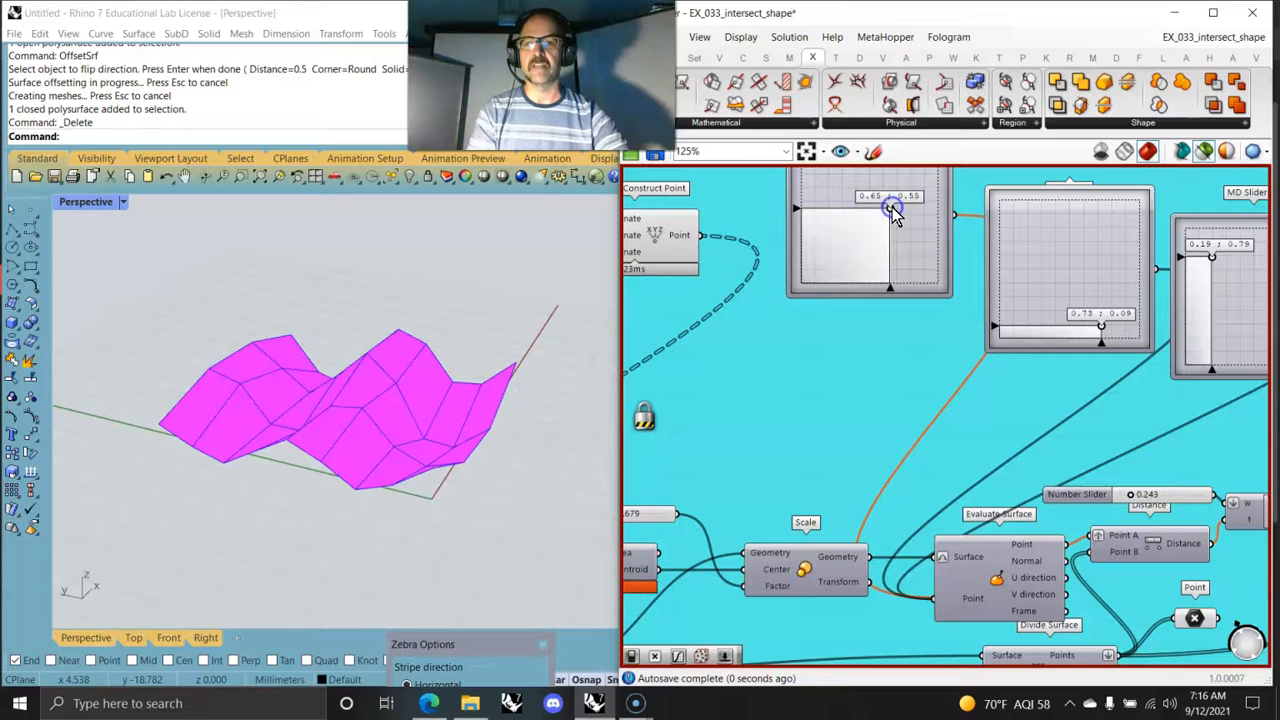
drag(1100, 327, 1052, 259)
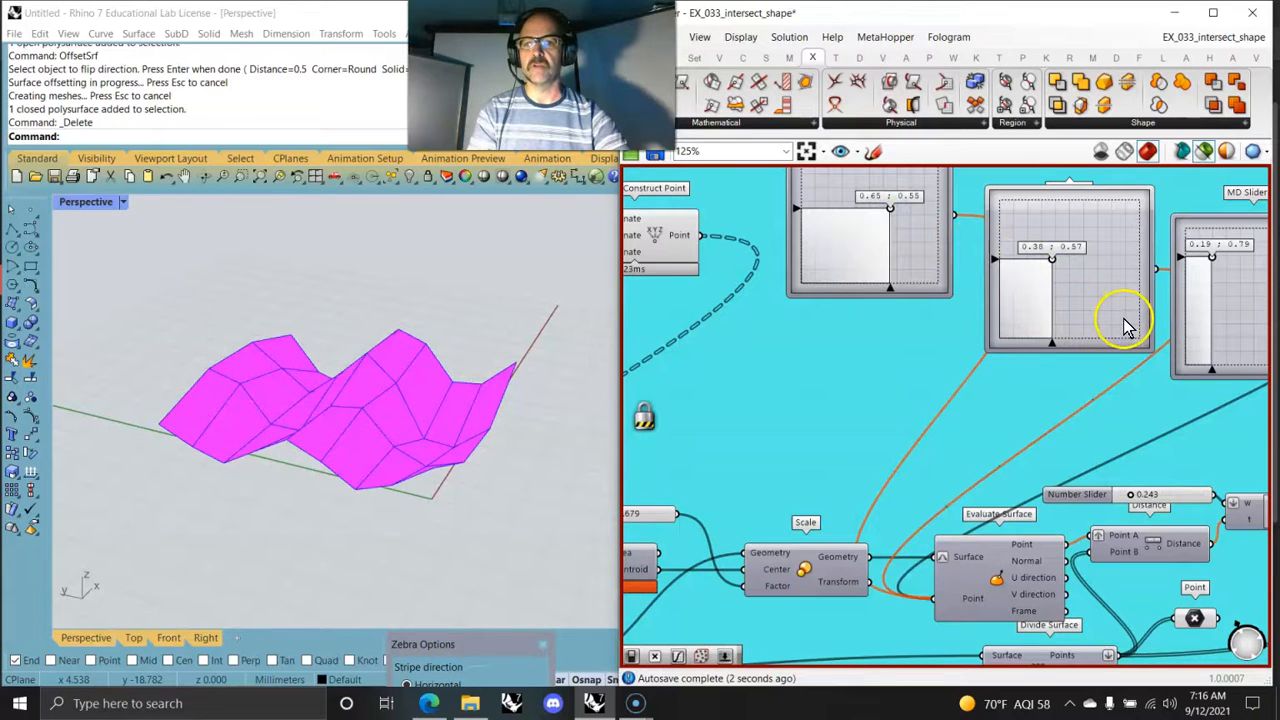
Examine how the MD Sliders feed the Evaluate Surface, Distance and Expression components
right_drag(1143, 345, 832, 323)
right_drag(724, 345, 1137, 438)
scroll(1137, 437, down, 2)
right_drag(1086, 479, 1002, 368)
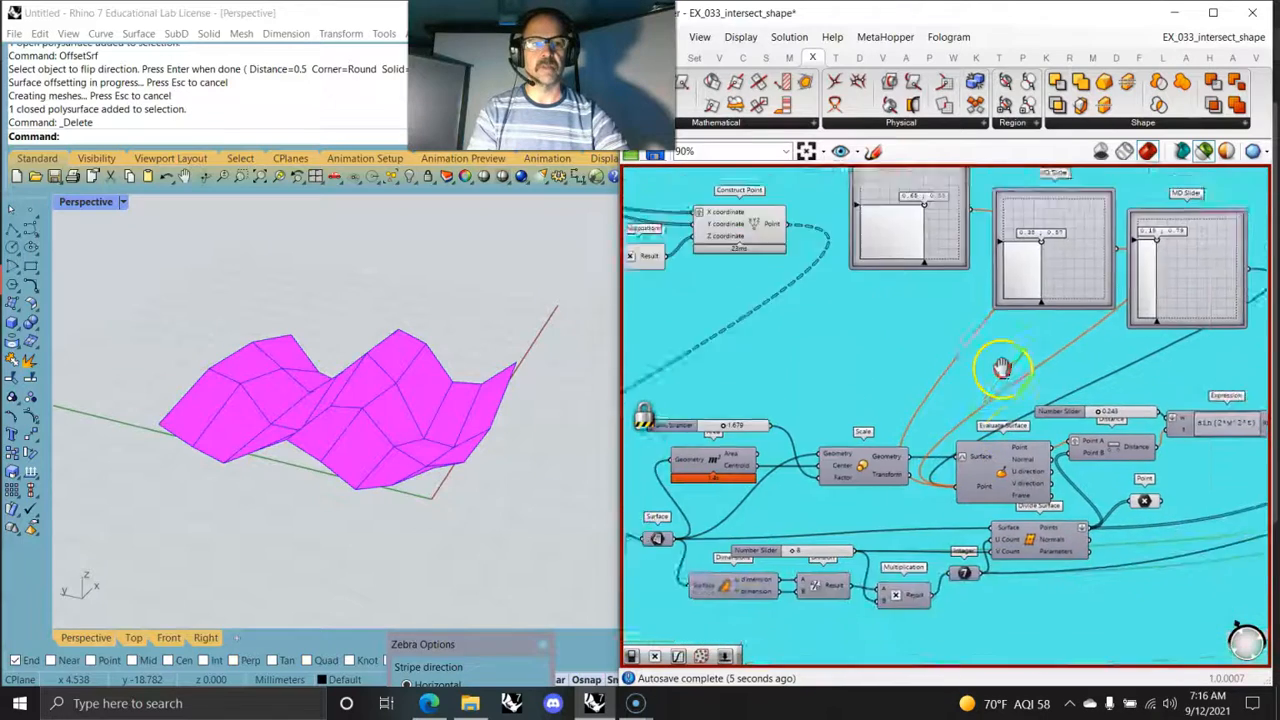
scroll(966, 409, up, 3)
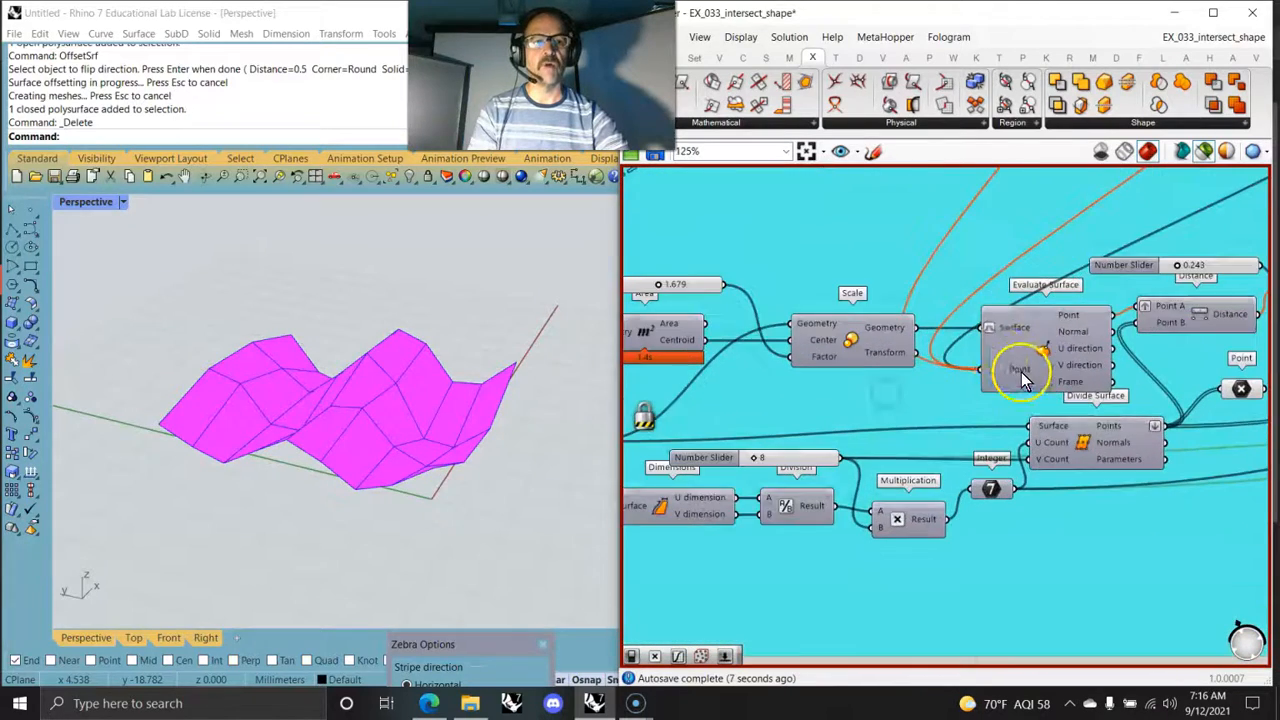
right_drag(1068, 338, 840, 476)
right_drag(1064, 297, 951, 376)
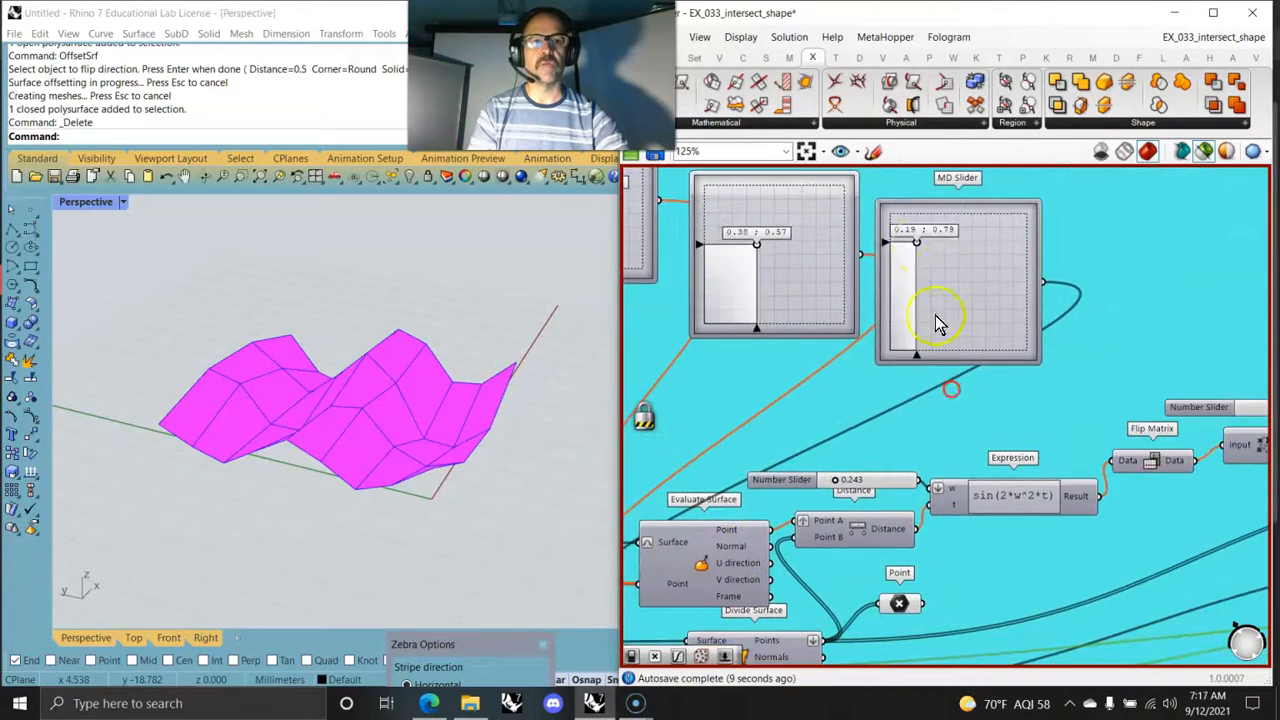
Set the third MD Slider to 0.56 ; 0.38 and trace the definition through to the Mesh FromPoints inputs
drag(916, 245, 987, 283)
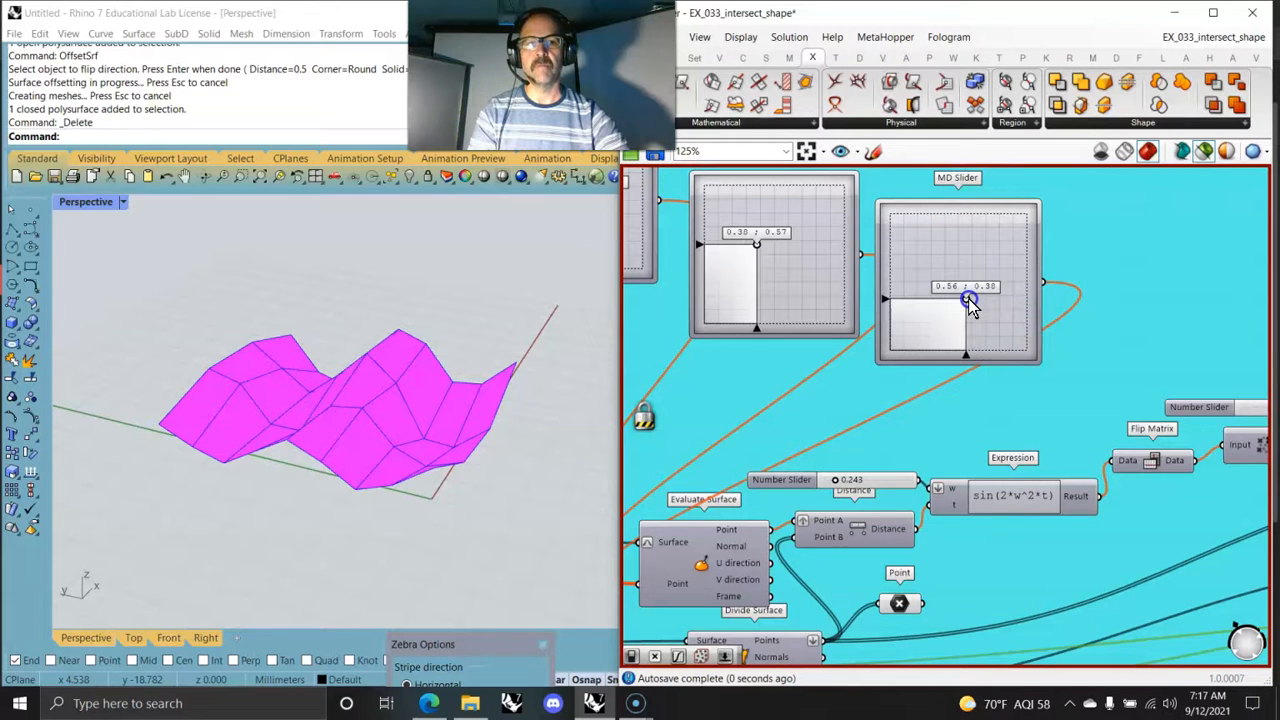
scroll(971, 294, down, 5)
right_drag(862, 377, 1089, 477)
scroll(1069, 453, down, 2)
scroll(901, 400, up, 4)
right_drag(1047, 415, 780, 270)
scroll(1002, 299, down, 4)
right_drag(1100, 331, 810, 298)
scroll(1013, 325, up, 6)
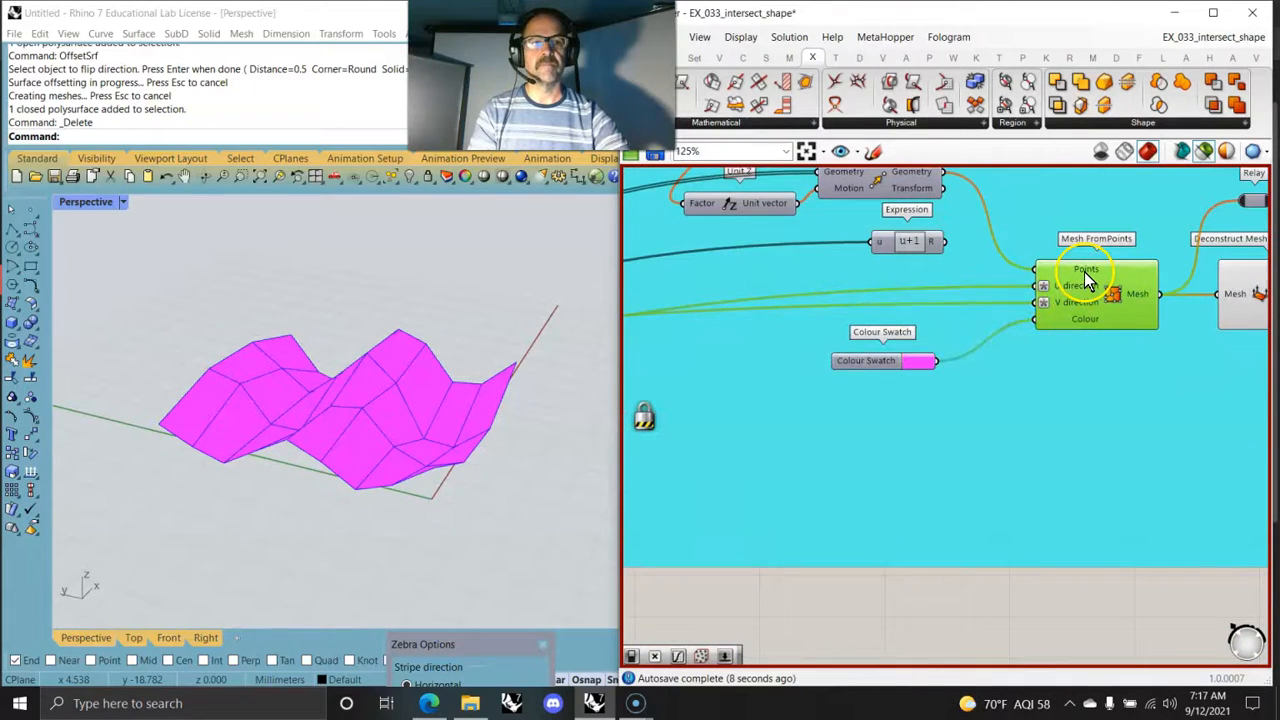
Set the third MD Slider to 0.37 ; 0.43 and the second MD Slider to about 0.64 ; 0.45
right_drag(916, 345, 1120, 480)
right_drag(806, 376, 1018, 482)
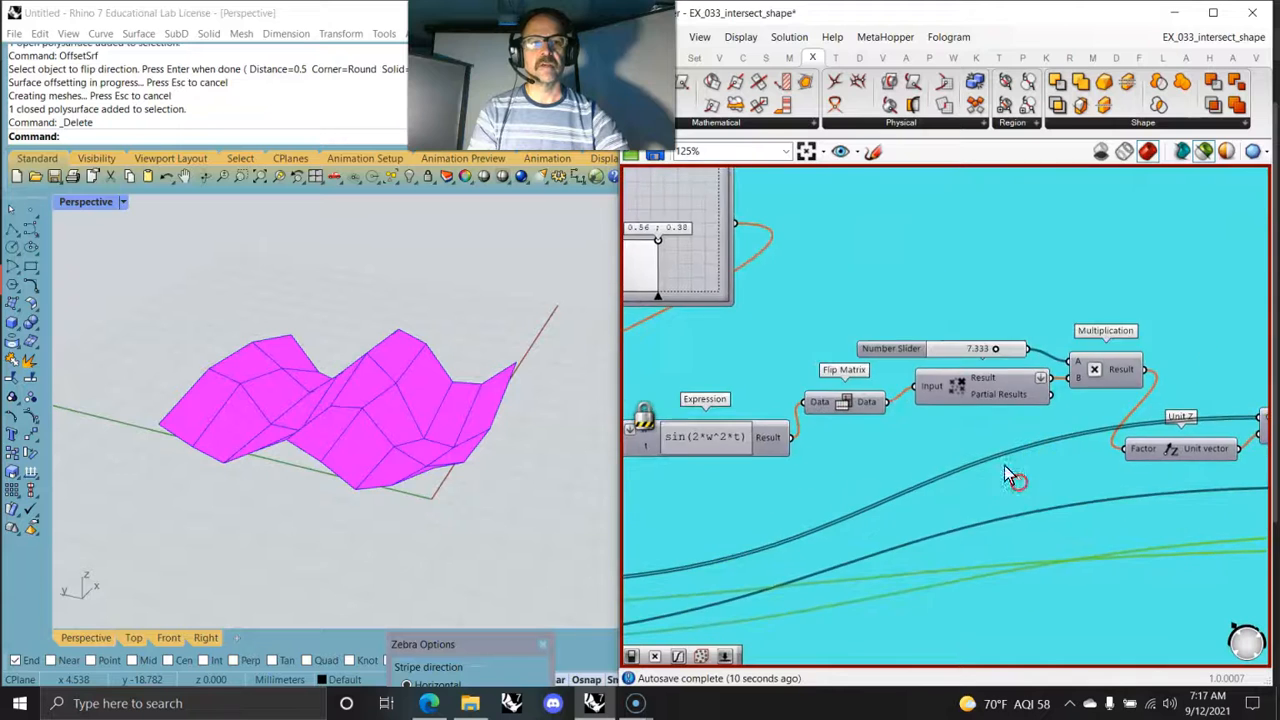
scroll(990, 458, down, 5)
right_drag(795, 432, 1027, 380)
scroll(1030, 350, up, 4)
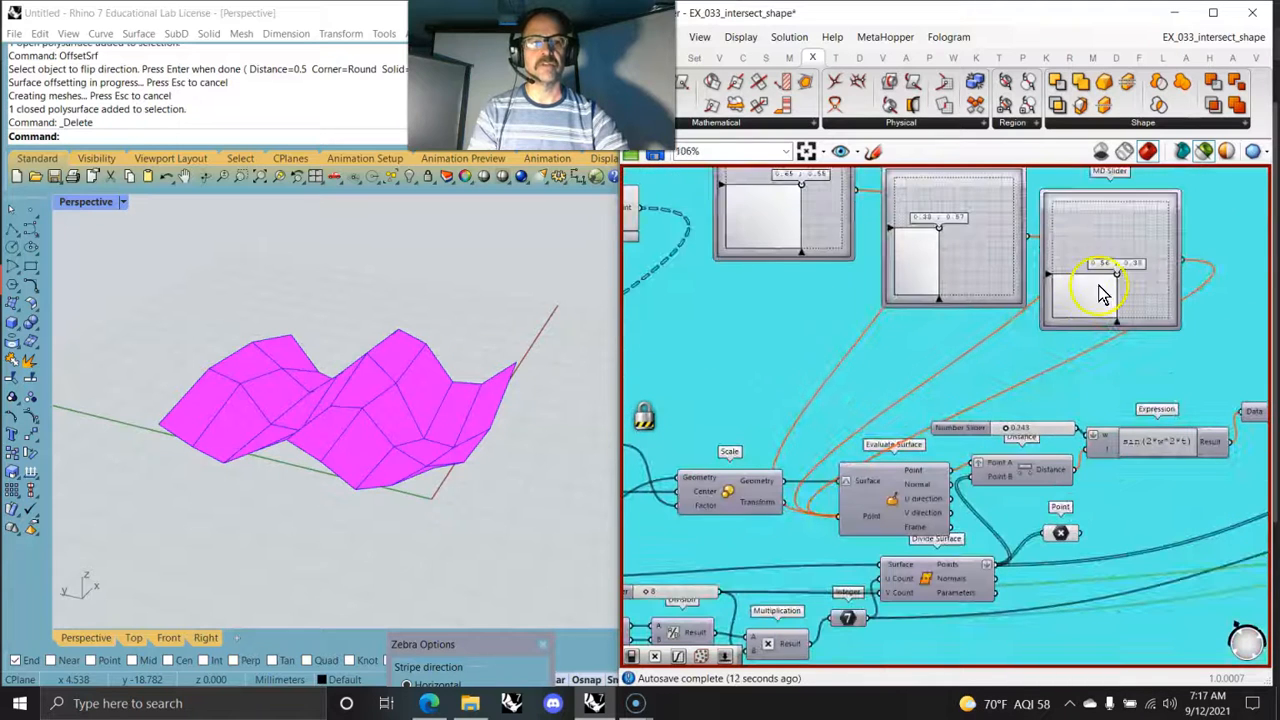
drag(1116, 274, 1098, 256)
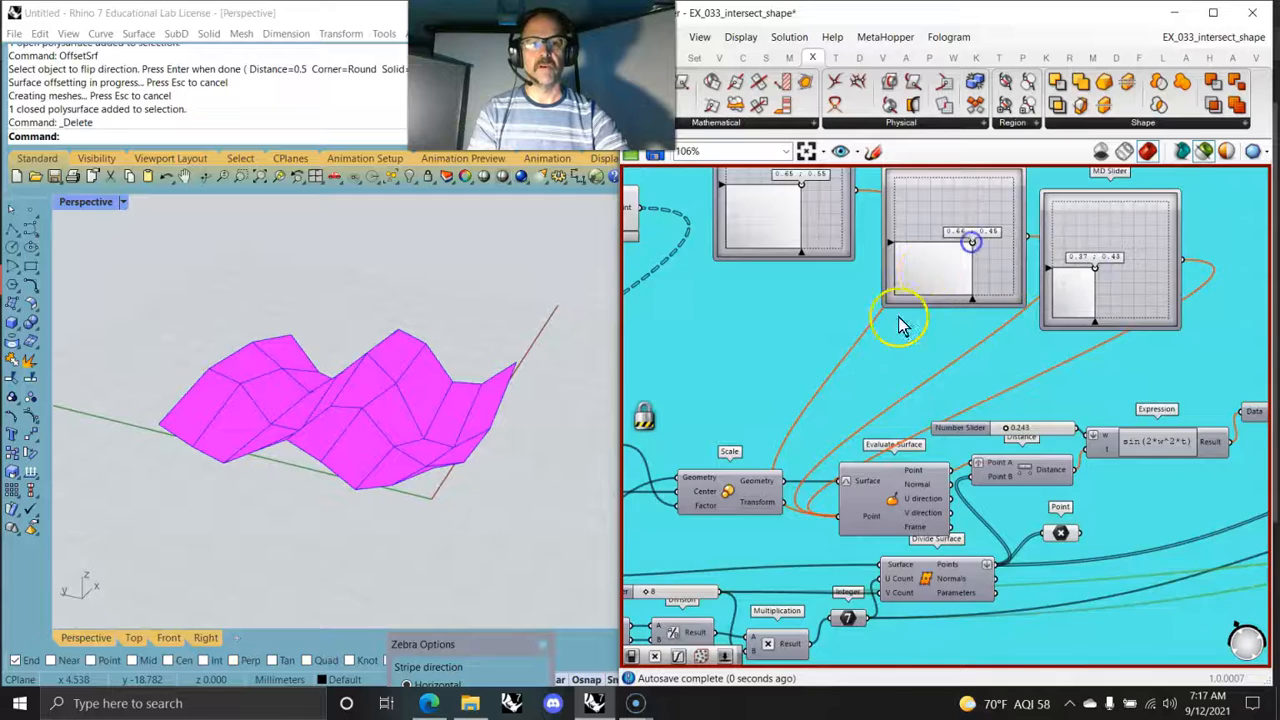
Preview the Scale component's surface and the Evaluate Surface output in the Perspective viewport
right_drag(900, 323, 1025, 255)
right_drag(534, 543, 434, 543)
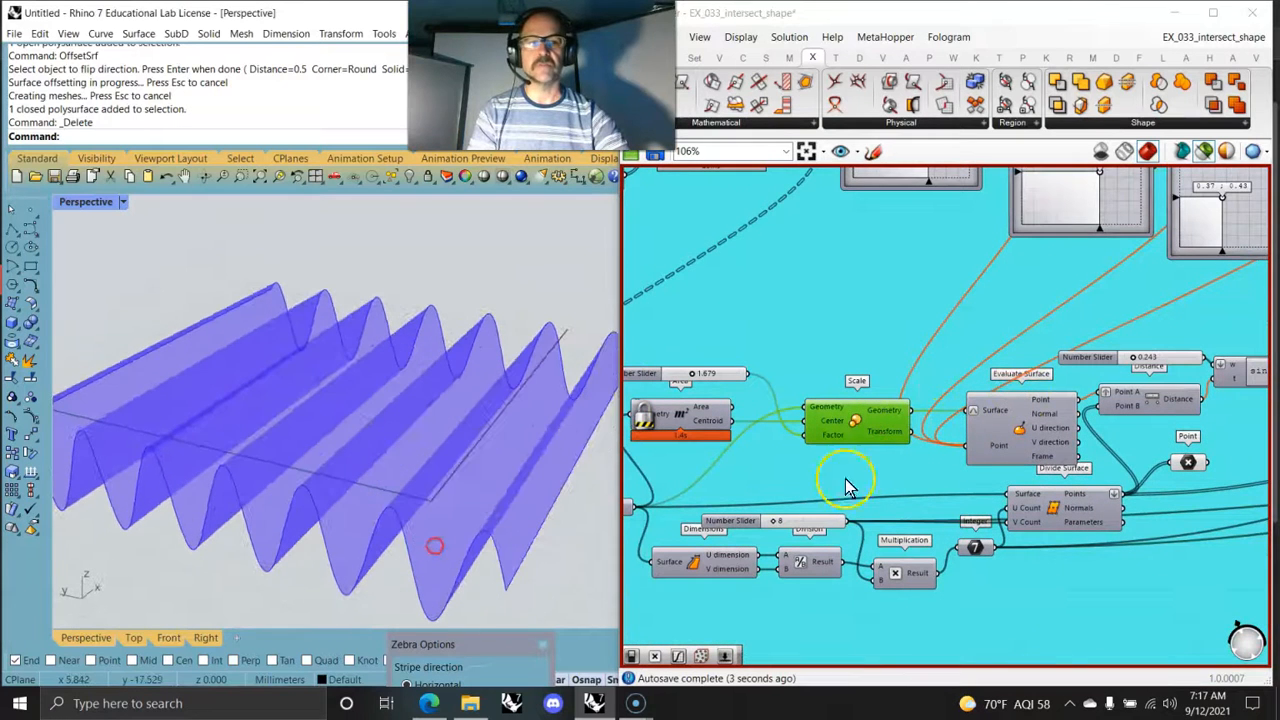
click(1018, 432)
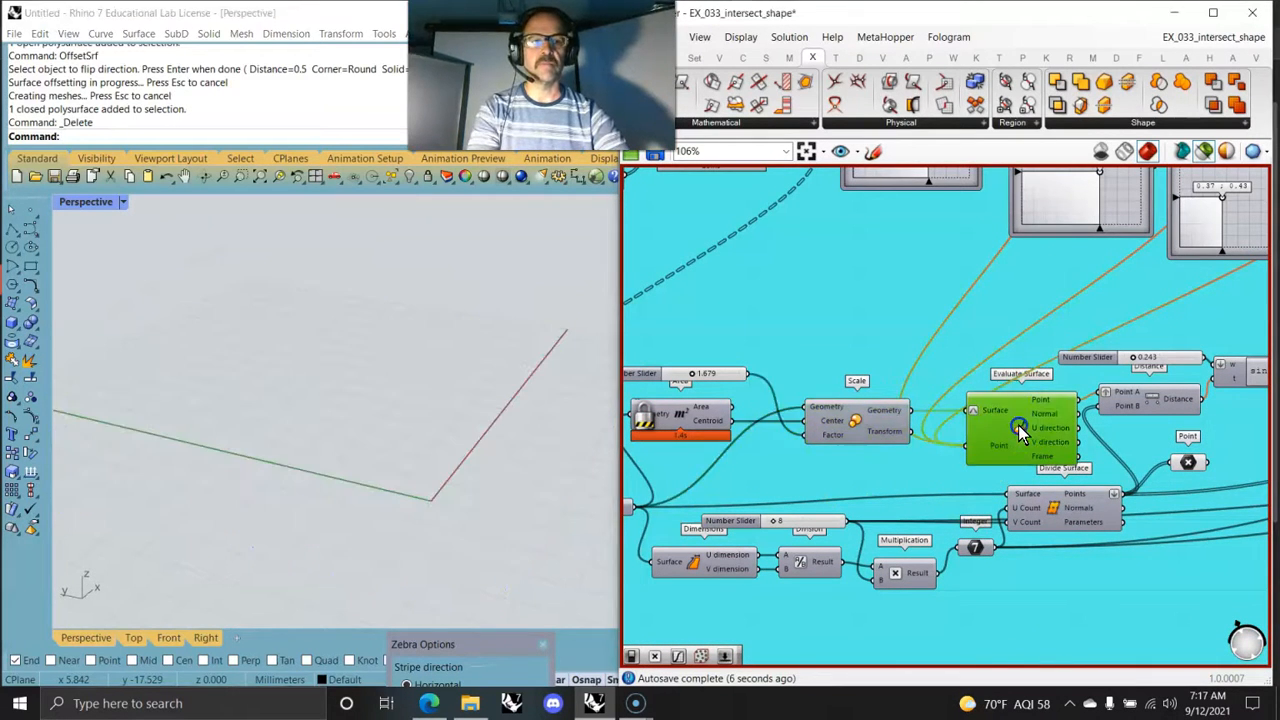
Ungroup the mesh plugins definition around the Evaluate Surface component
right_drag(988, 341, 982, 341)
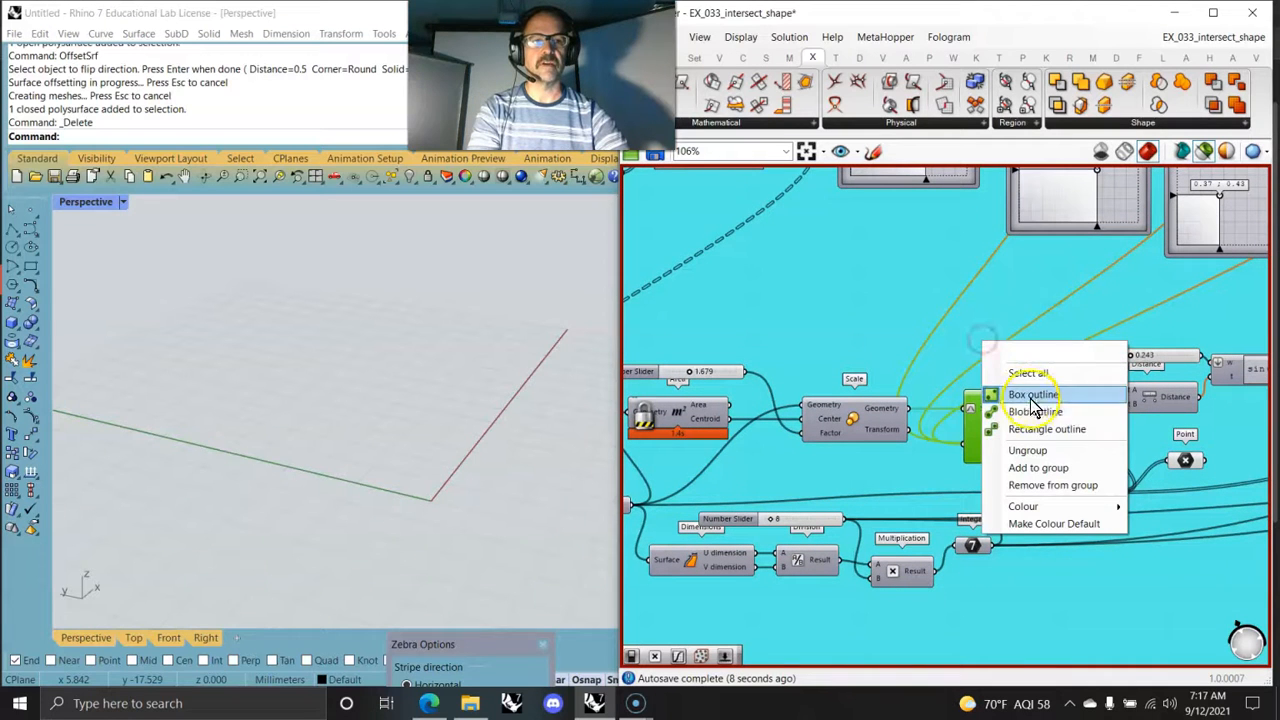
click(965, 318)
right_click(965, 318)
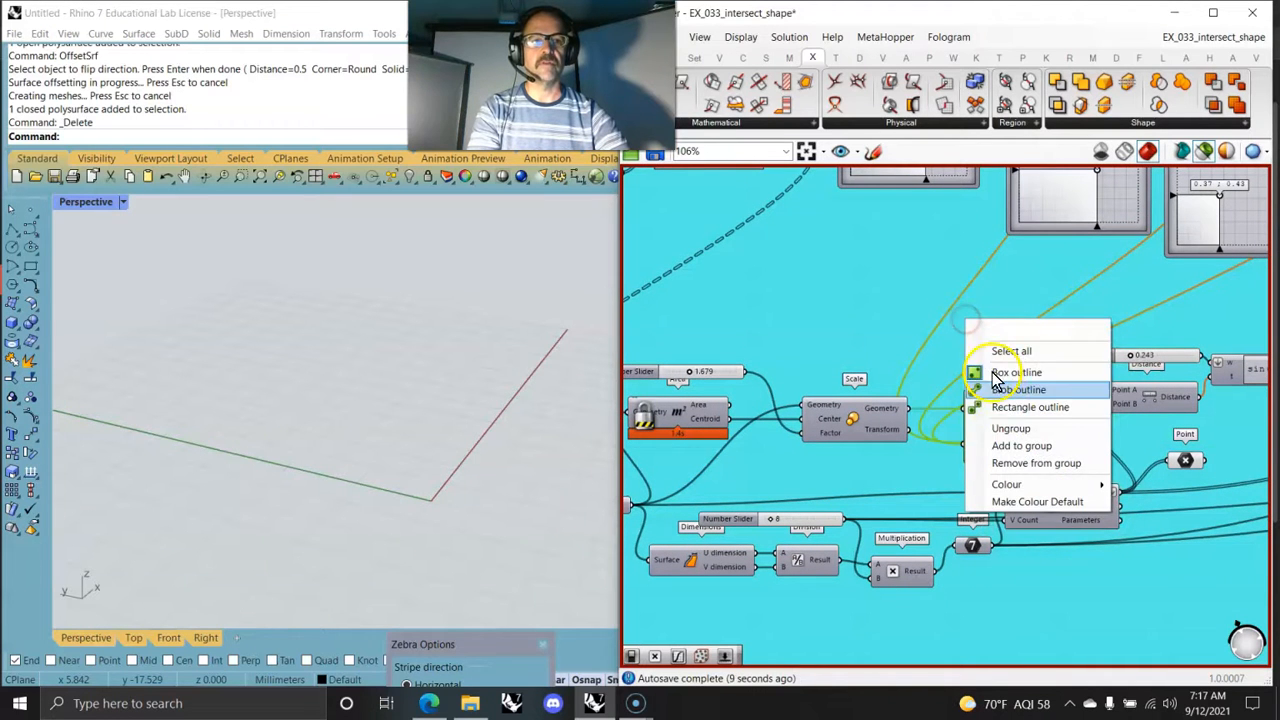
right_click(872, 300)
click(930, 412)
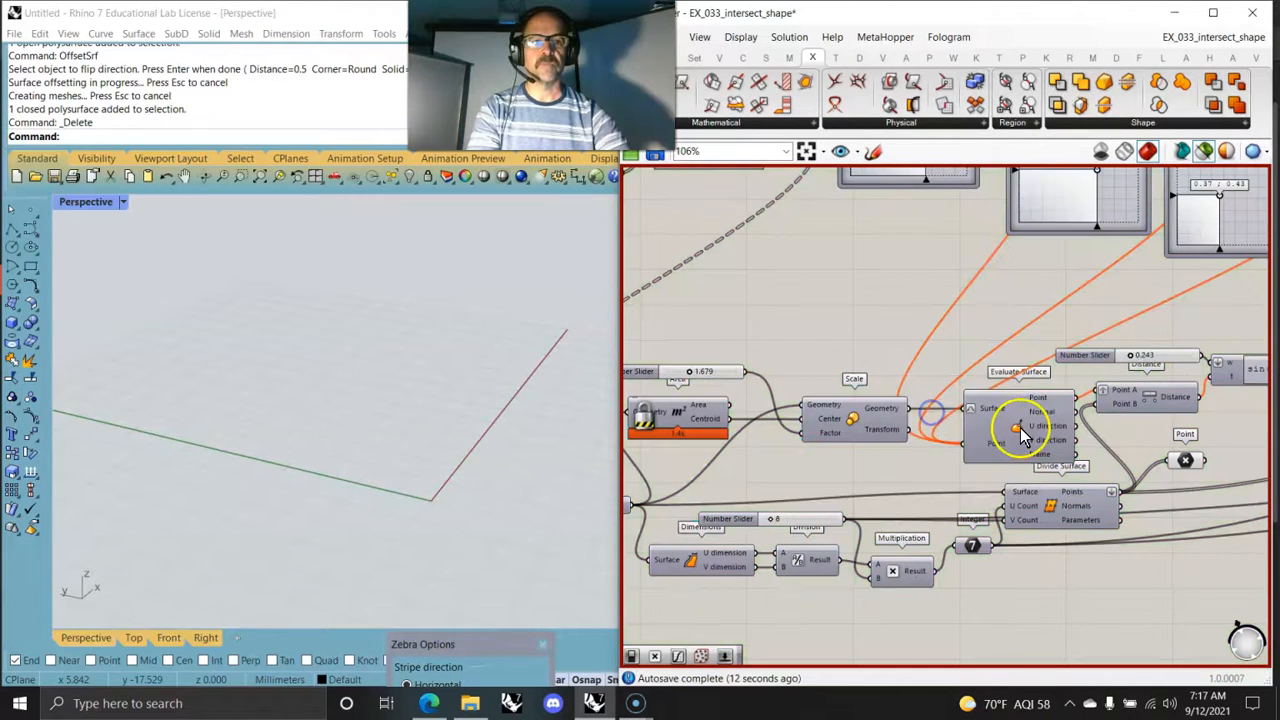
right_drag(976, 354, 976, 351)
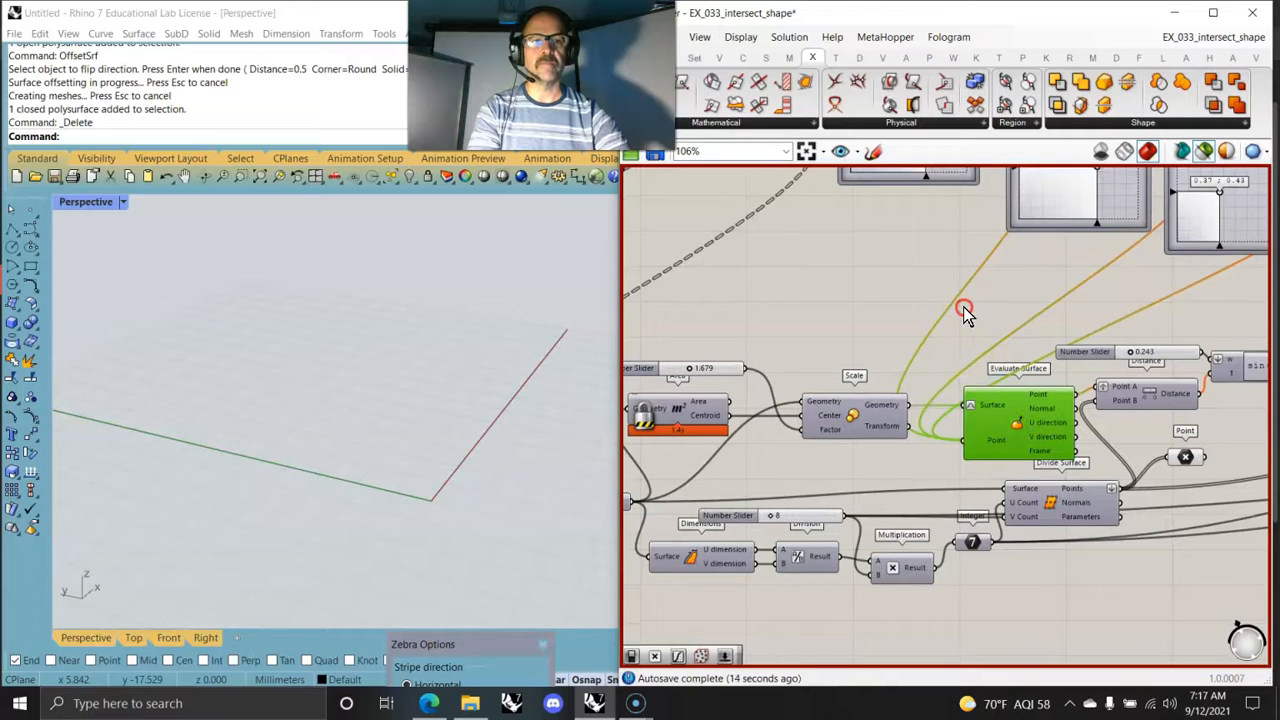
right_click(963, 309)
click(1012, 333)
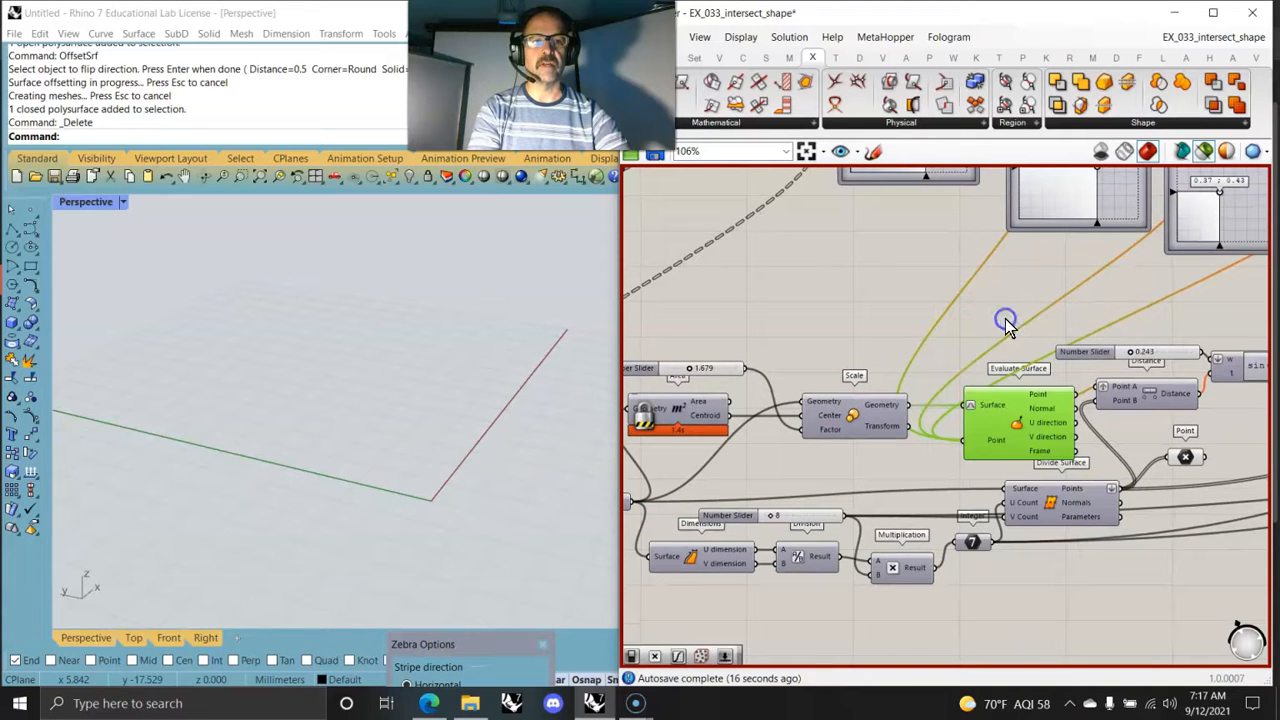
Move the Scale component slightly up beside the Area component and examine its geometry feeding Evaluate Surface
right_drag(932, 438, 1108, 420)
click(1032, 403)
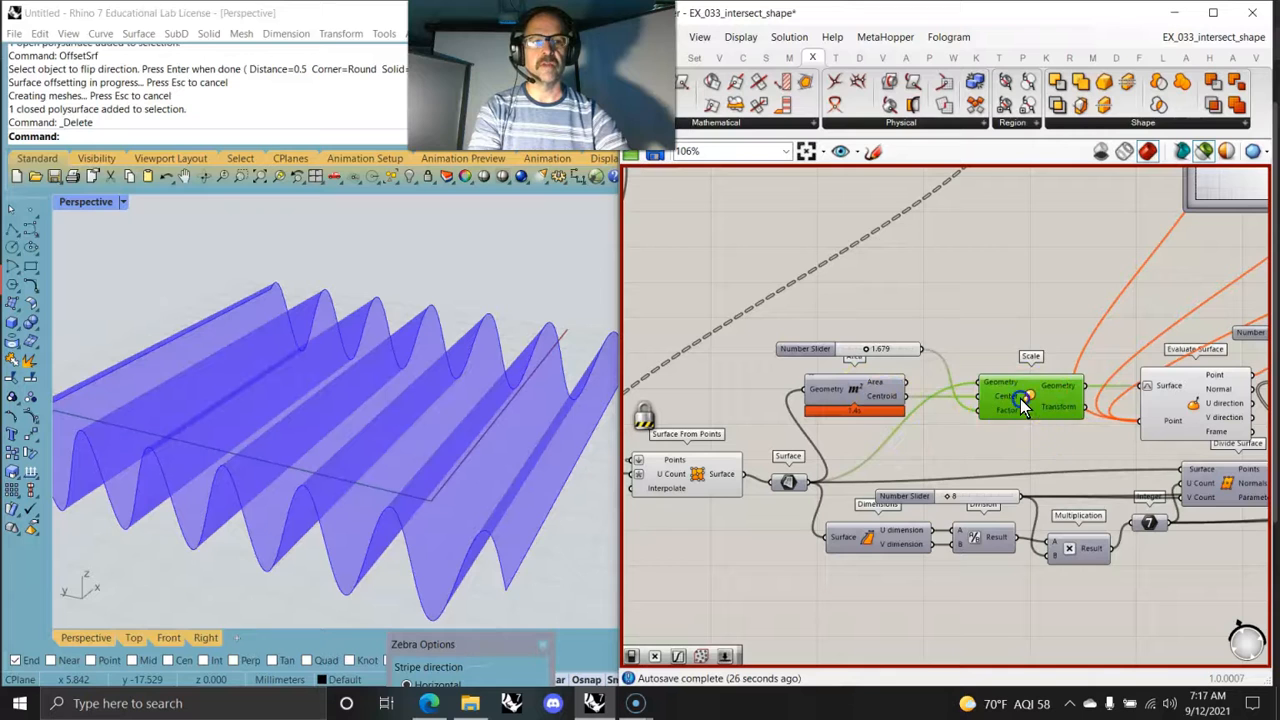
drag(1020, 398, 1003, 372)
mouse_move(1040, 360)
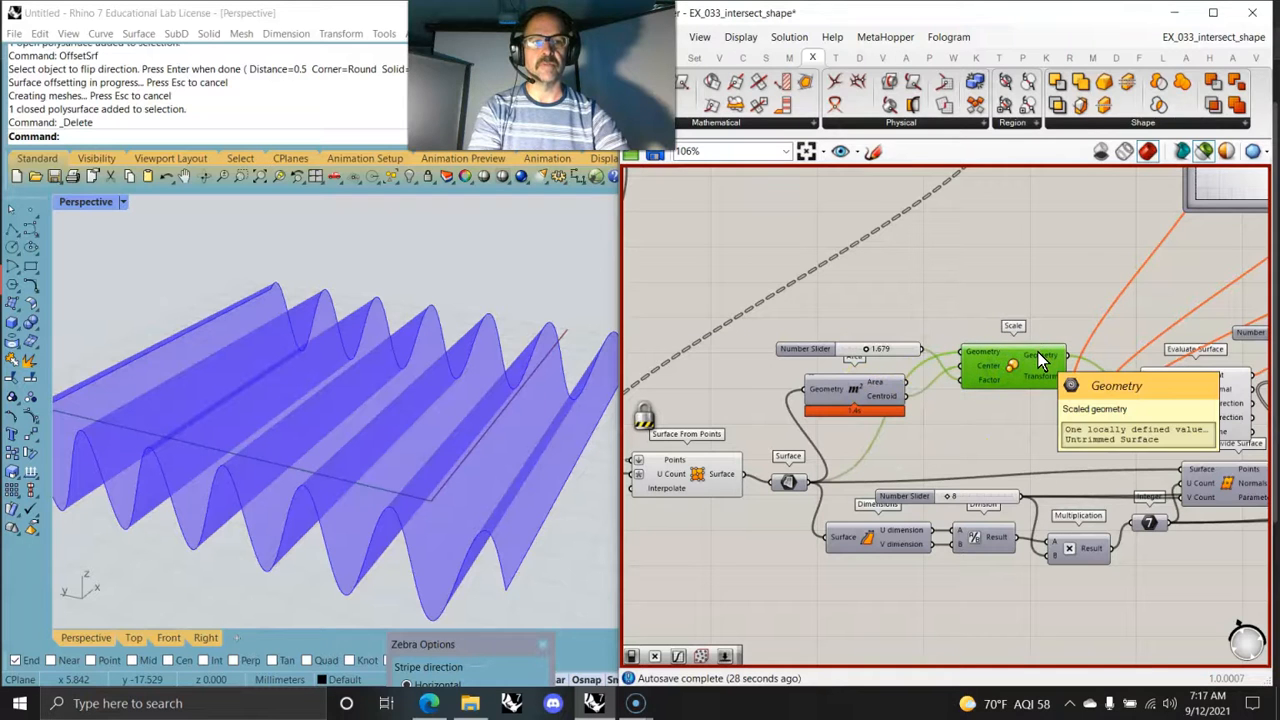
right_drag(1063, 414, 848, 376)
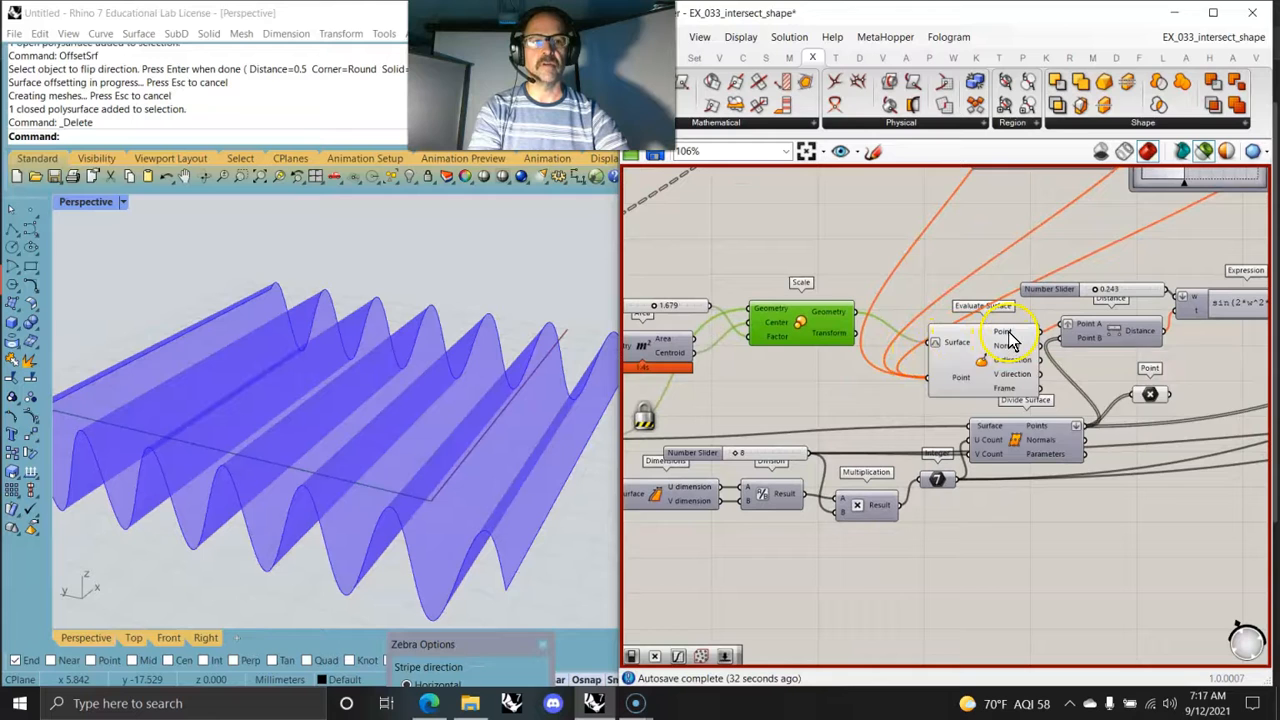
scroll(1000, 345, down, 4)
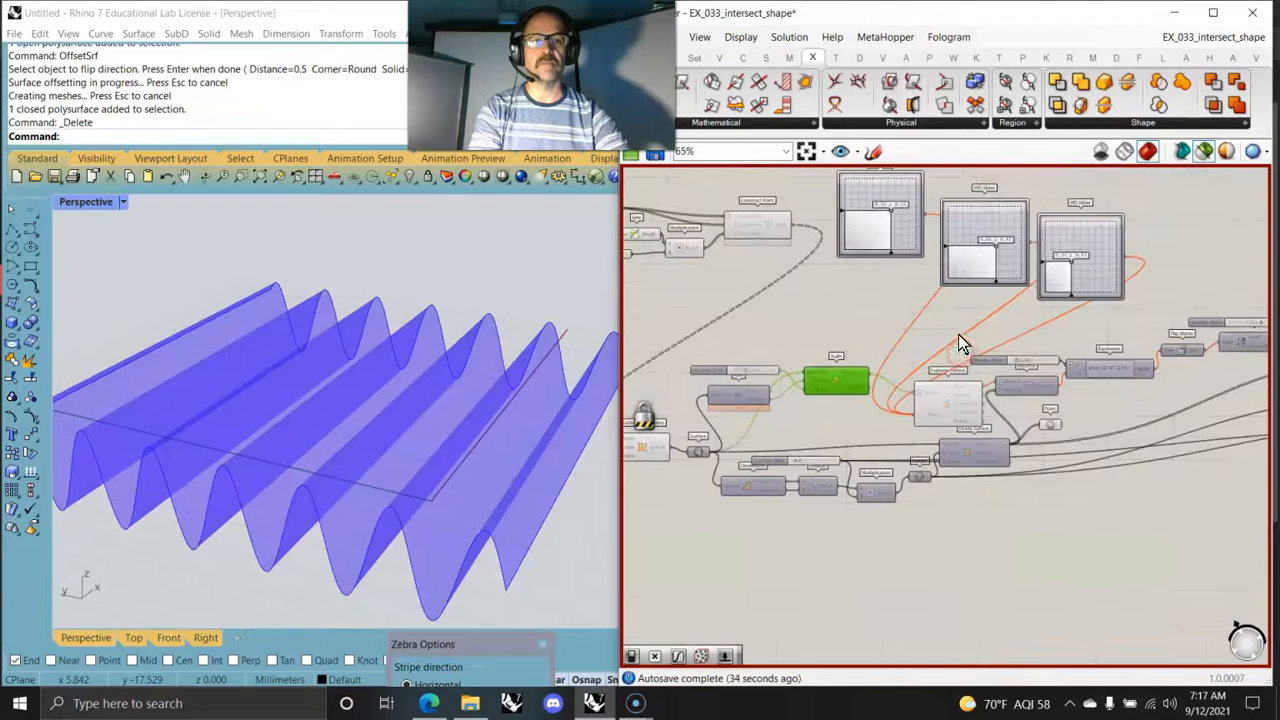
right_drag(958, 334, 1074, 385)
scroll(940, 340, up, 5)
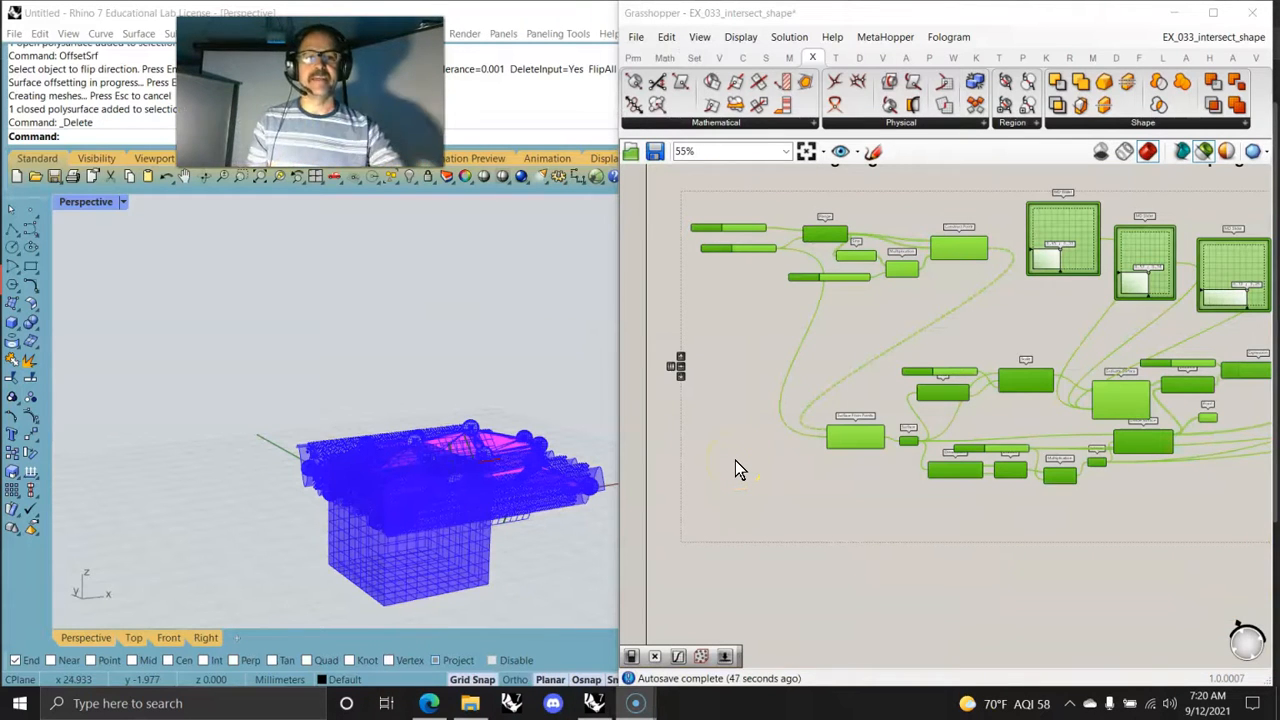
Clear the selection of the whole mesh definition and preview only the Mesh FromPoints output
scroll(782, 332, down, 2)
middle_click(795, 330)
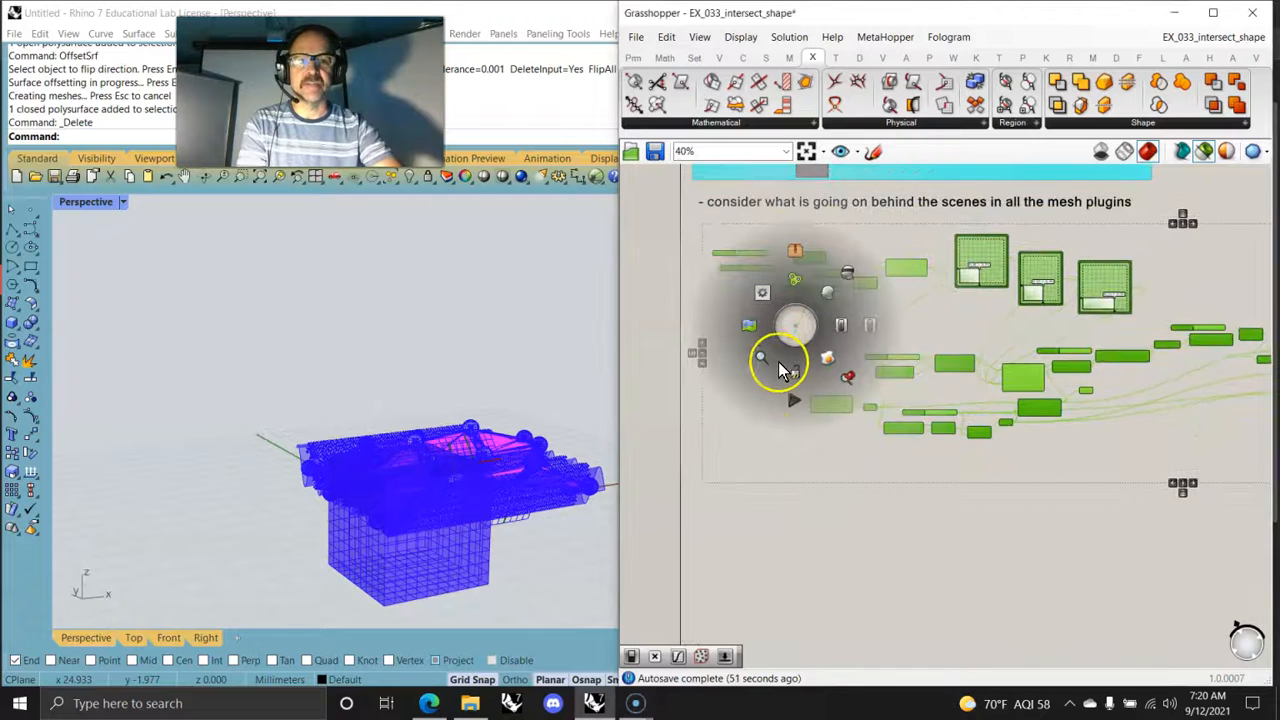
click(901, 313)
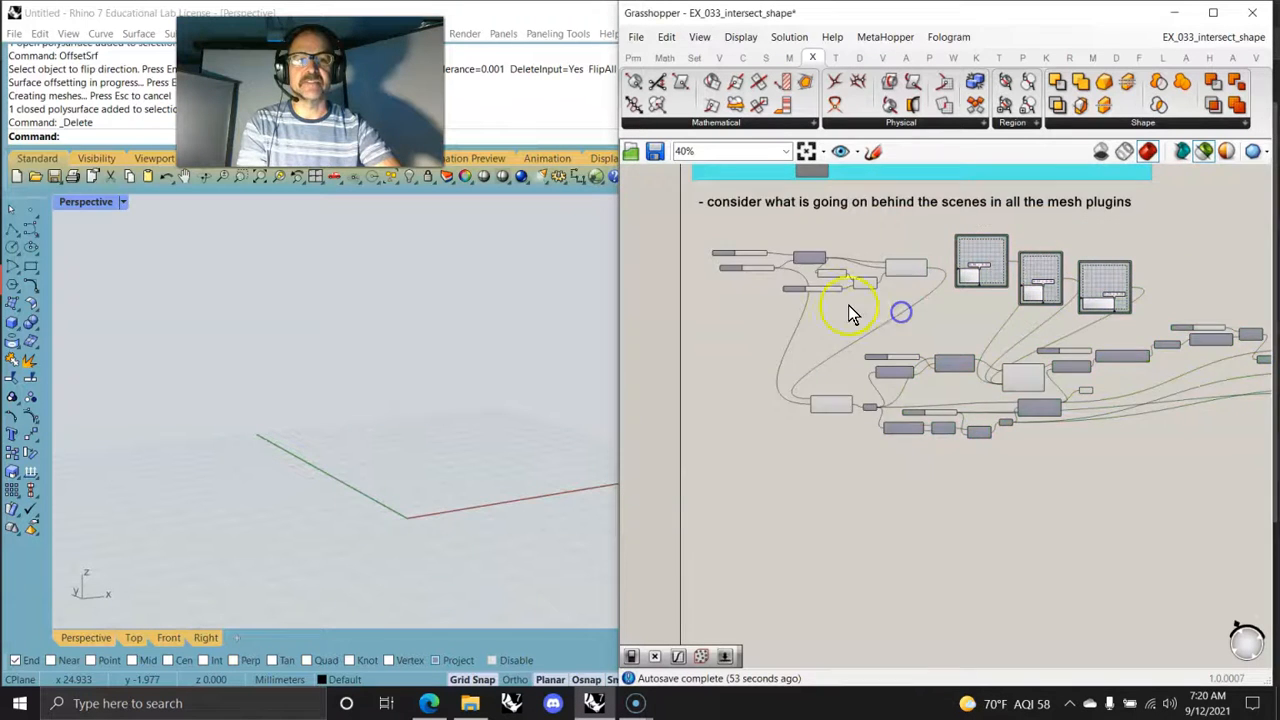
scroll(866, 311, up, 3)
right_drag(983, 337, 912, 345)
scroll(919, 344, down, 5)
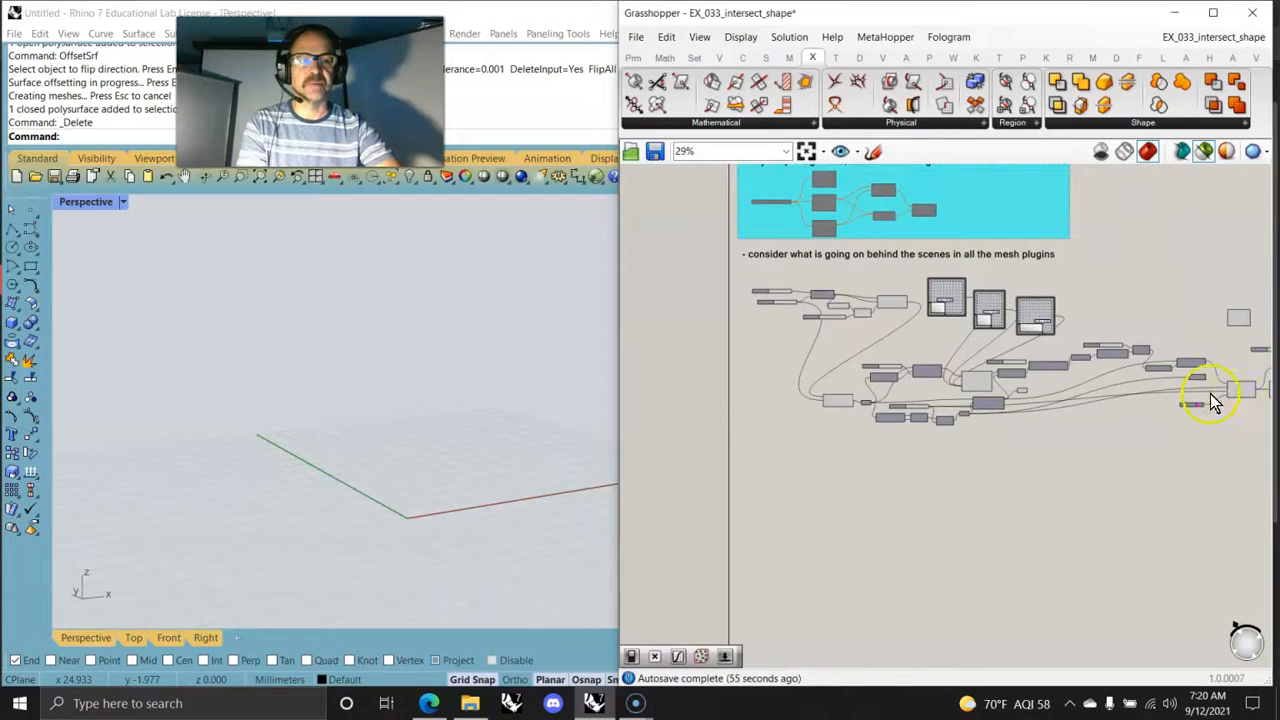
right_drag(1212, 395, 1111, 396)
click(1128, 391)
right_drag(445, 452, 525, 523)
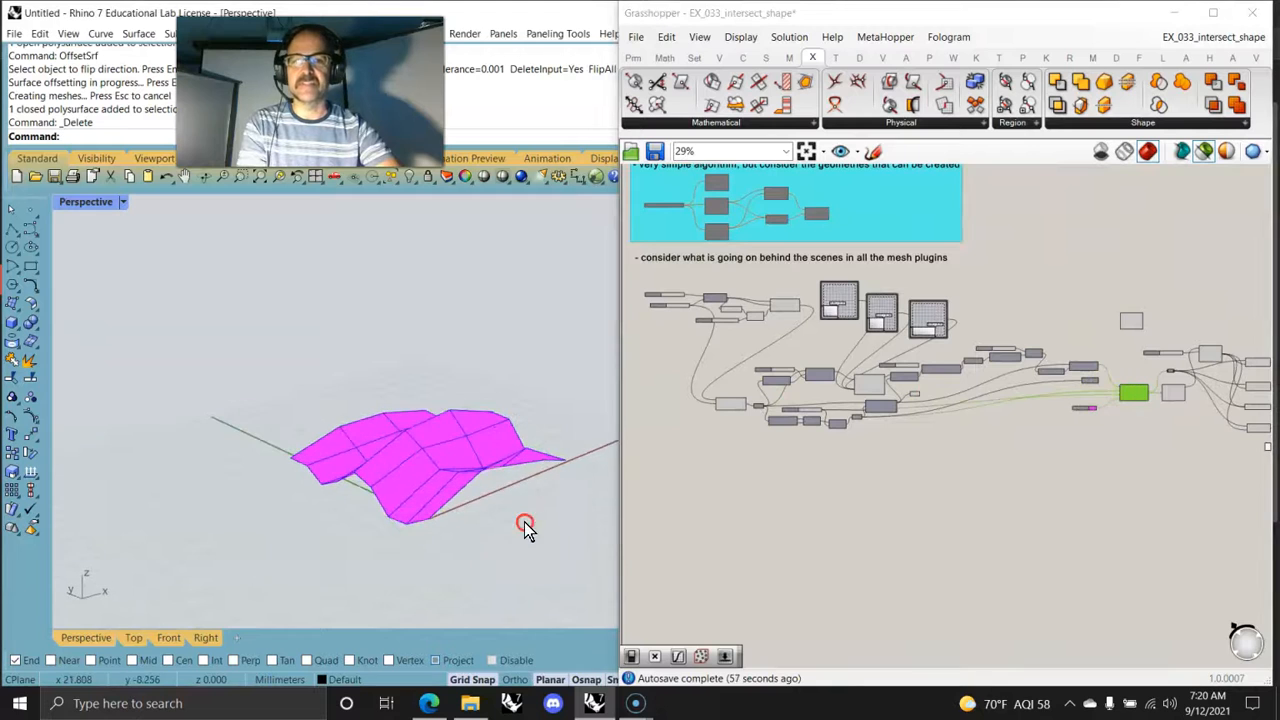
Set the first MD Slider to 0.39 ; 0.33 and inspect the resulting mesh up close
scroll(826, 310, up, 6)
click(761, 247)
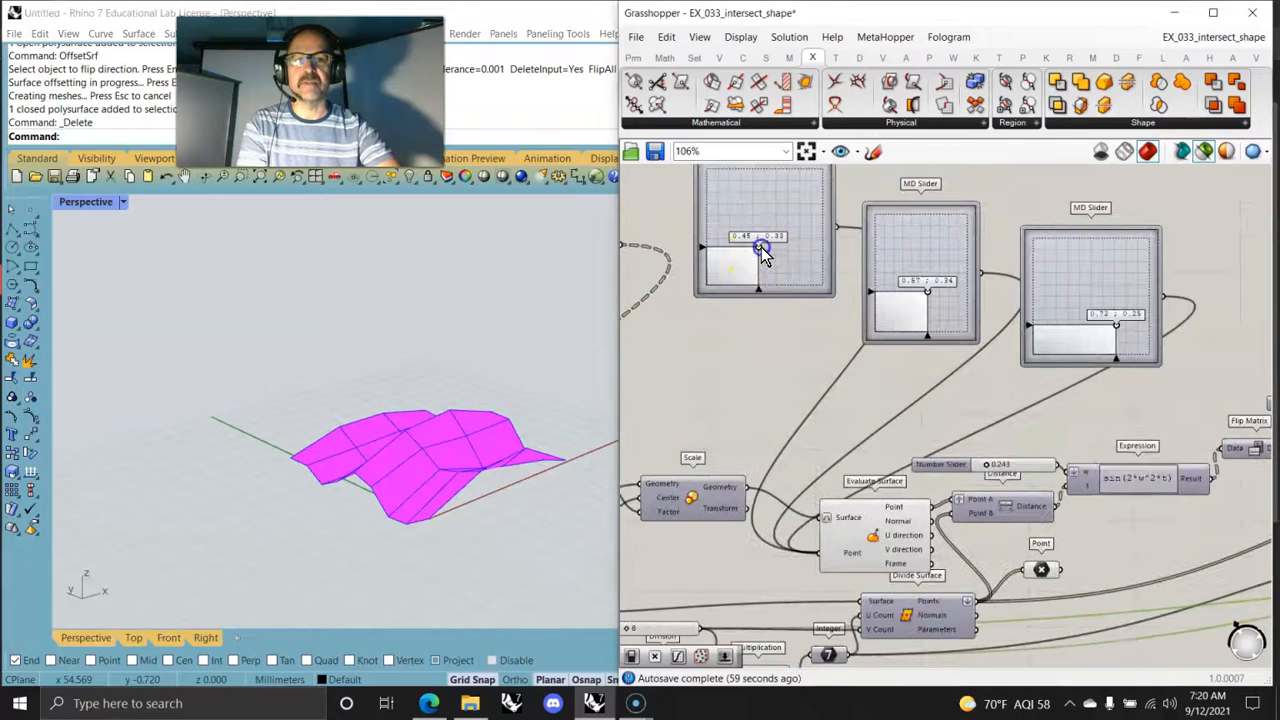
drag(768, 231, 755, 250)
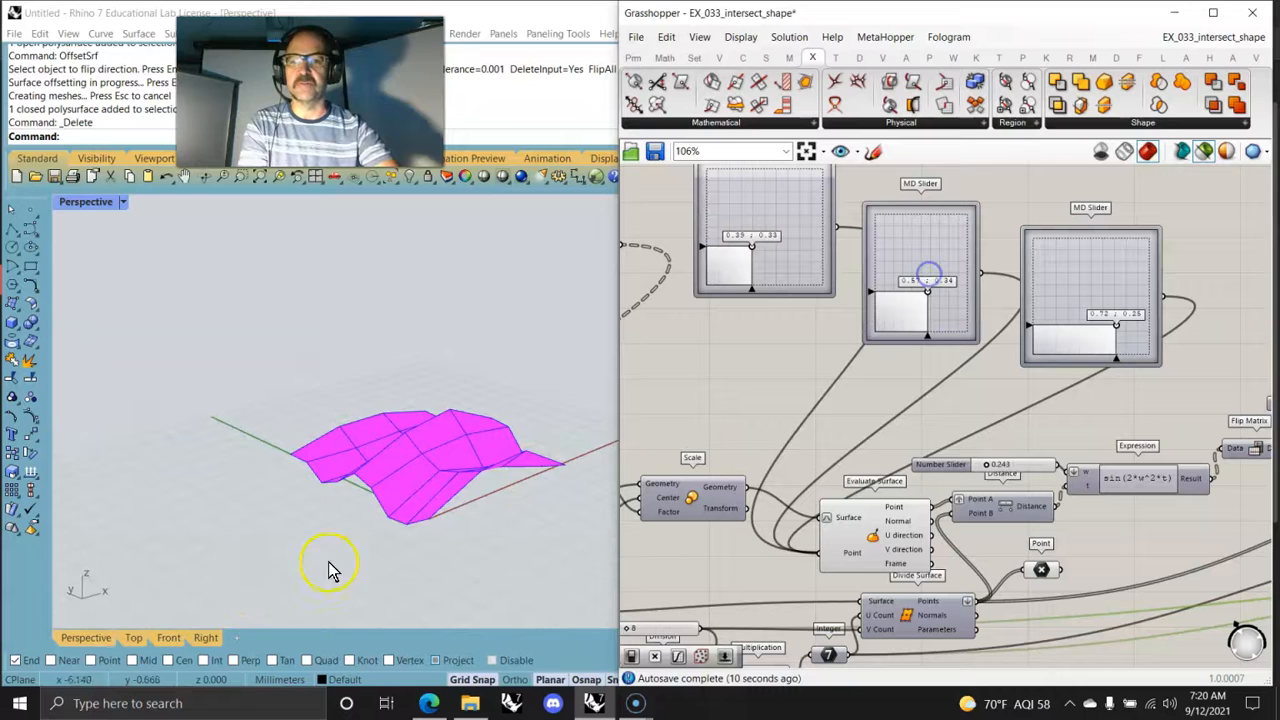
scroll(463, 503, up, 3)
scroll(490, 497, up, 2)
scroll(490, 498, down, 3)
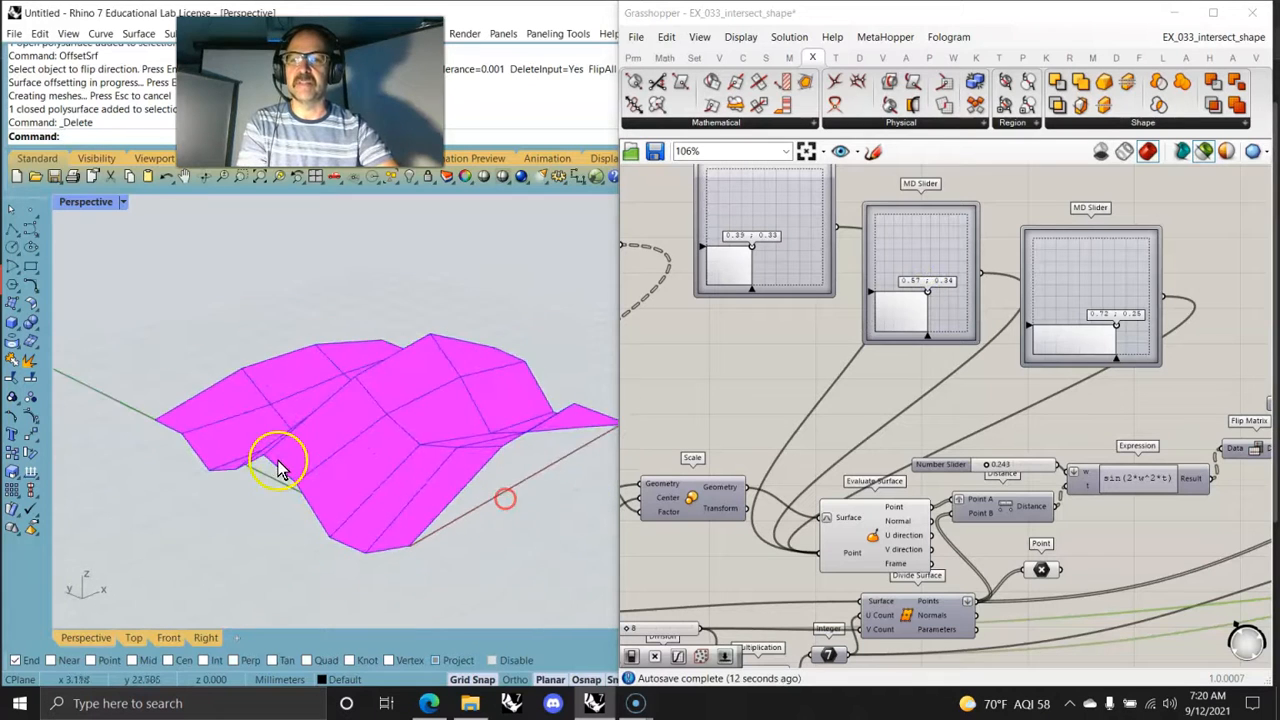
scroll(1050, 368, down, 3)
Examine the Colour Swatch feeding Mesh FromPoints and the path onward to the mesh boolean components
right_drag(1050, 372, 955, 358)
scroll(950, 356, up, 4)
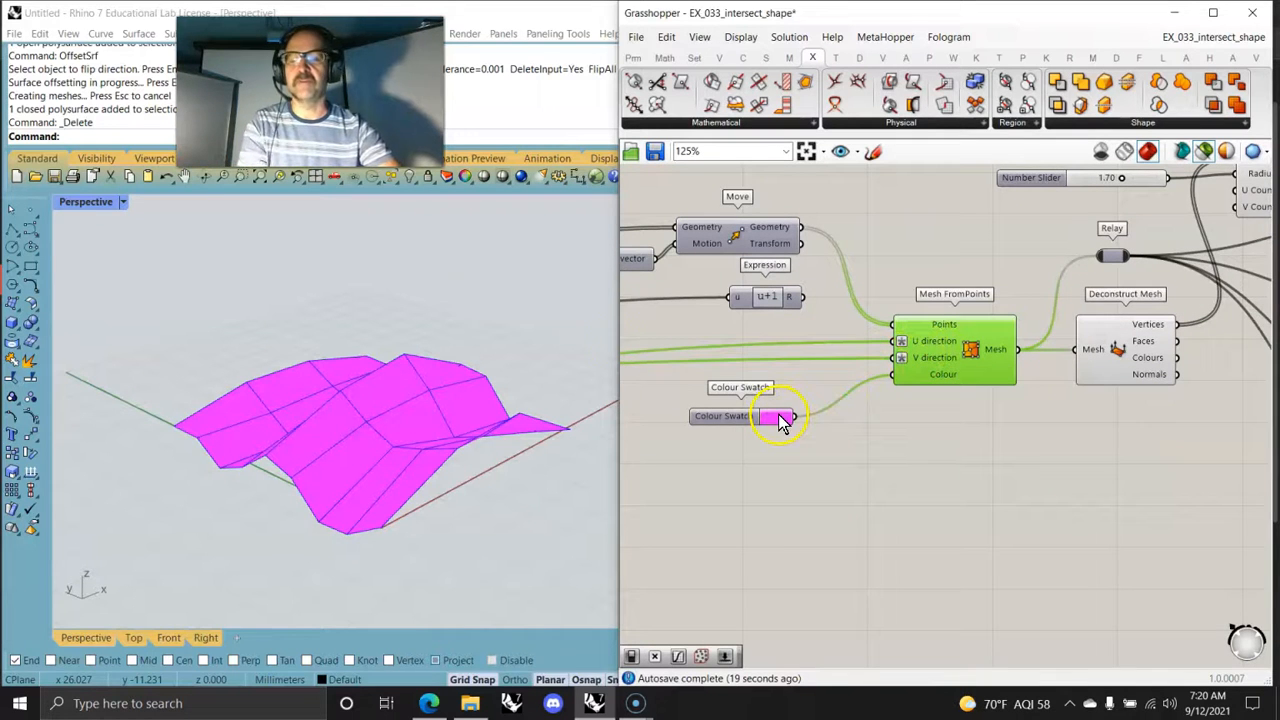
scroll(957, 360, down, 5)
right_drag(957, 360, 1060, 443)
right_drag(1172, 520, 923, 514)
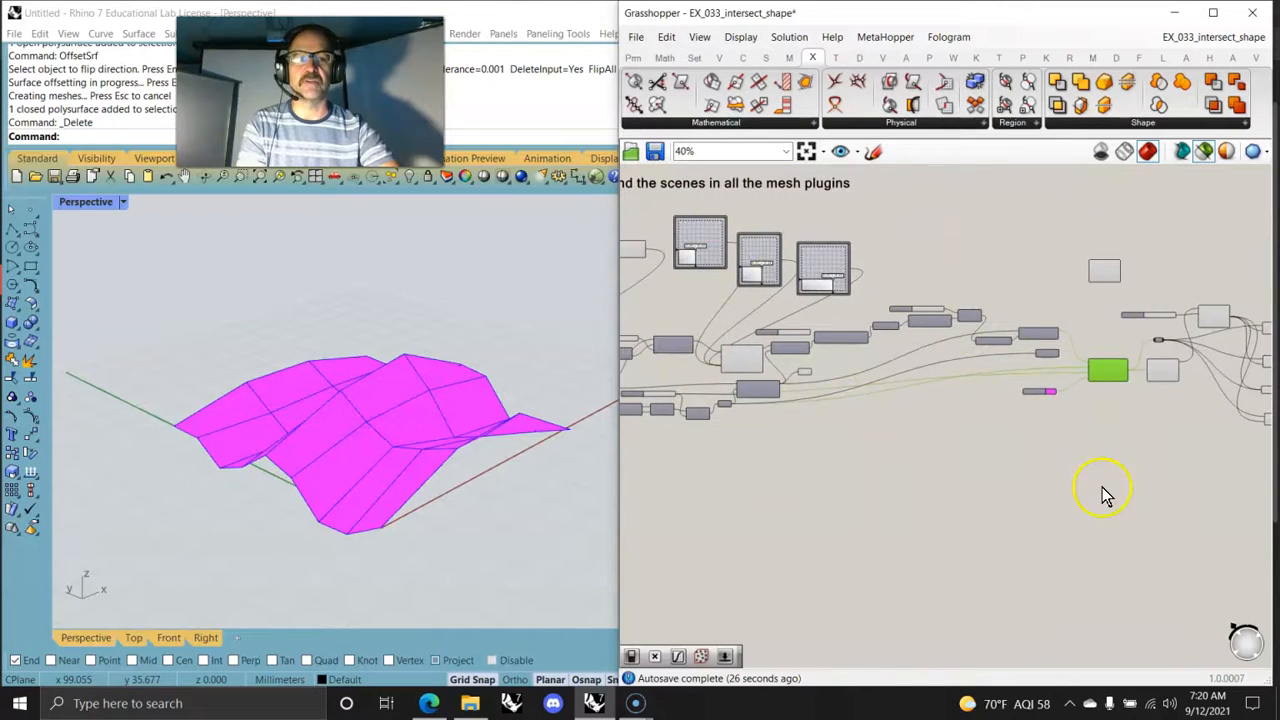
right_drag(1104, 490, 883, 474)
scroll(906, 443, up, 5)
right_drag(920, 551, 986, 486)
right_drag(1120, 488, 1006, 450)
Try replacing the Relay after Mesh FromPoints with a new one on the Mesh Intersection wire, and undo the changes
click(868, 347)
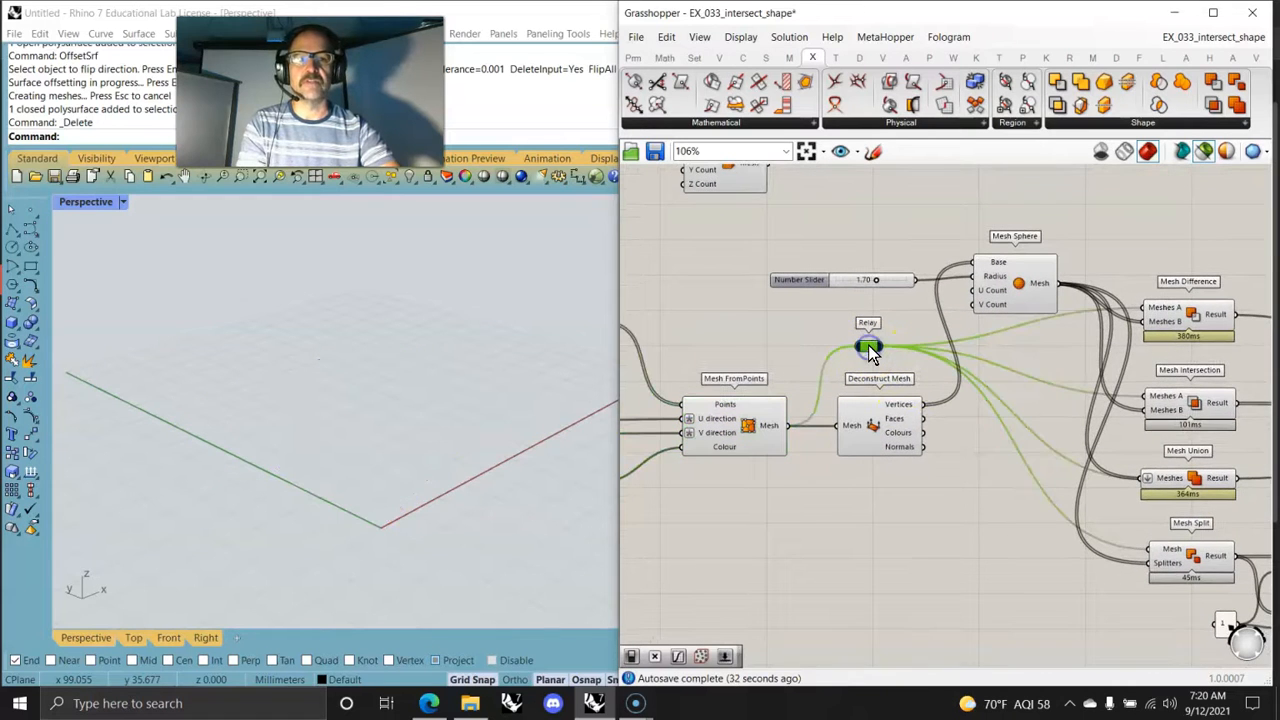
key(Delete)
double_click(868, 345)
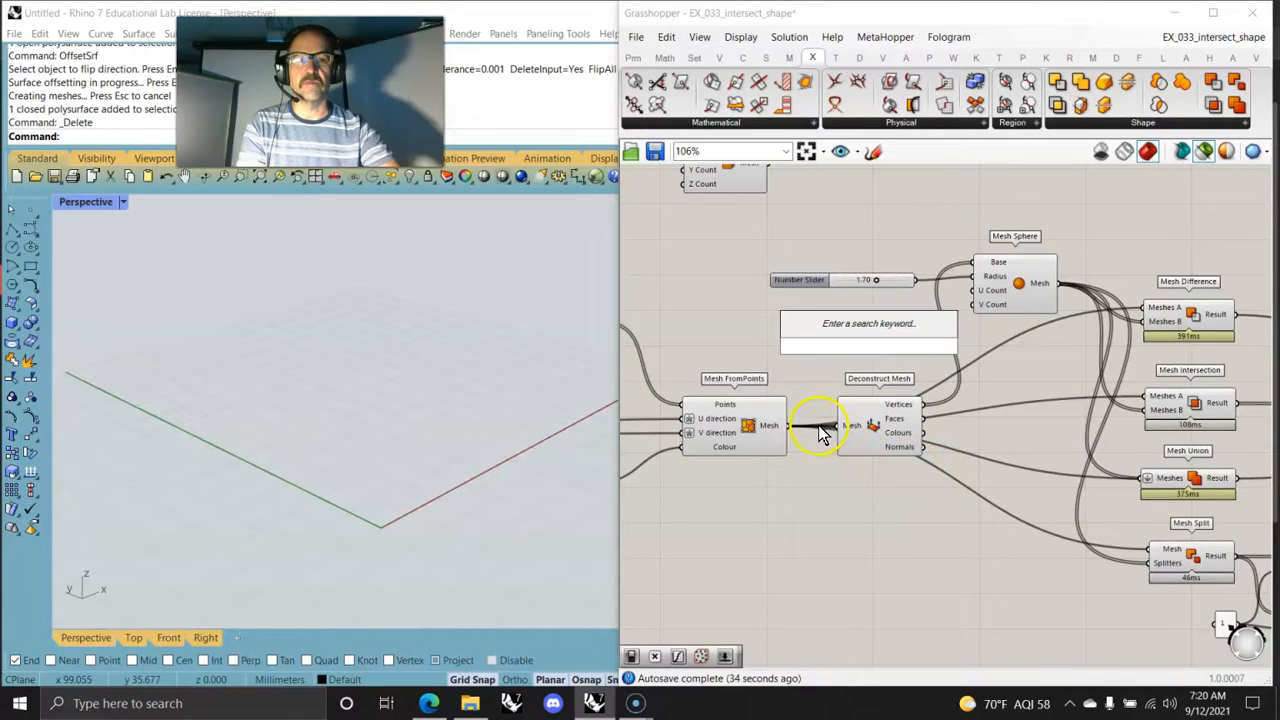
double_click(818, 428)
drag(818, 428, 836, 338)
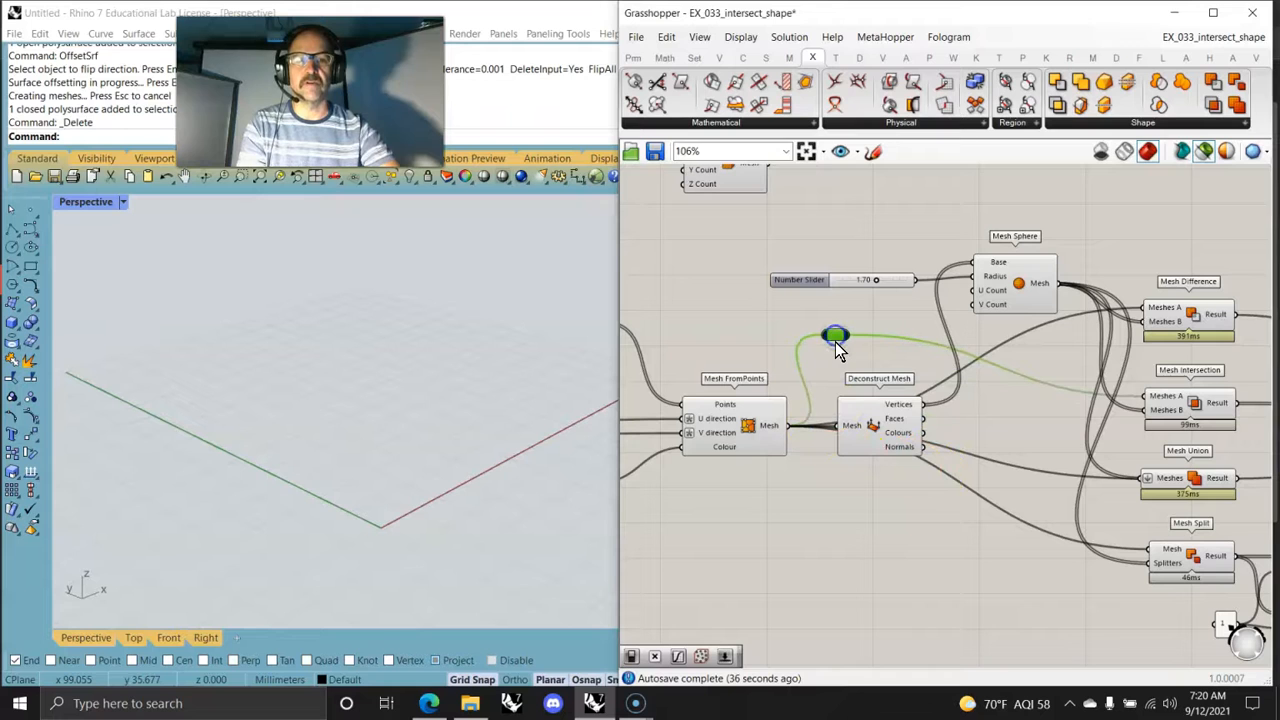
key(ctrl+z)
key(ctrl+z)
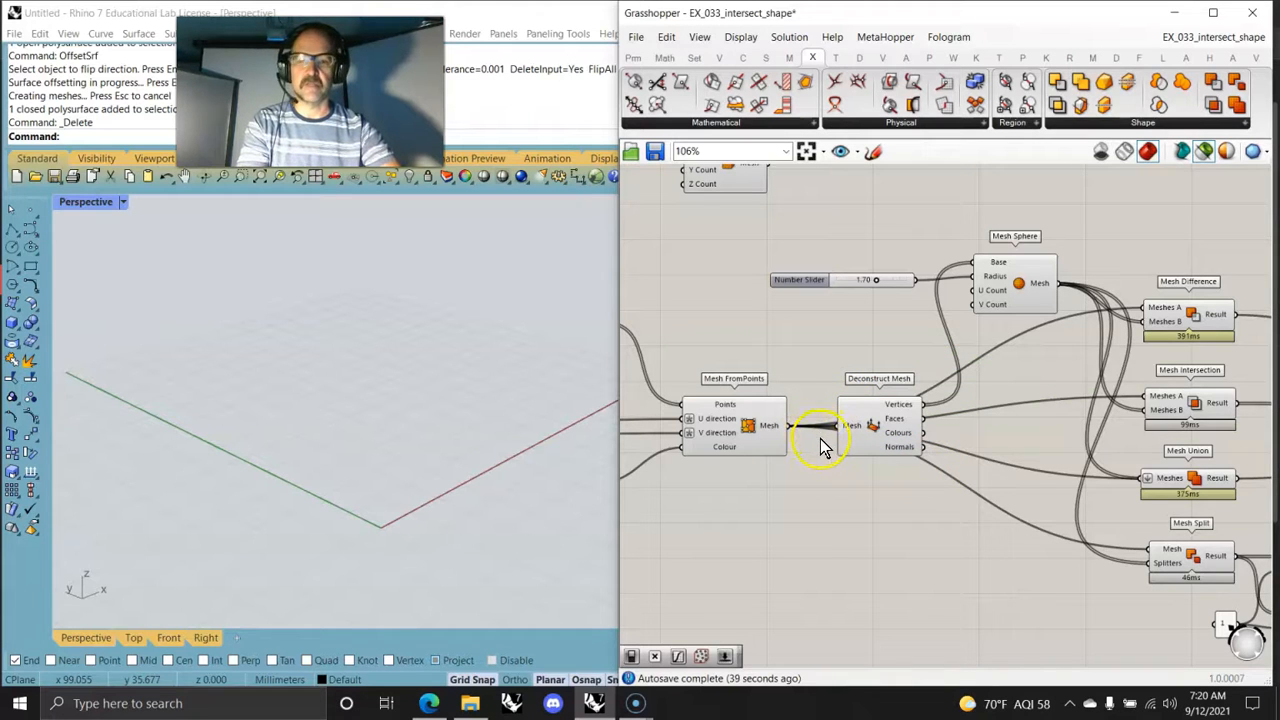
key(ctrl+z)
Move the Relay directly above the Deconstruct Mesh component
mouse_move(870, 352)
mouse_down()
mouse_move(822, 343)
mouse_move(881, 341)
mouse_up()
click(1019, 367)
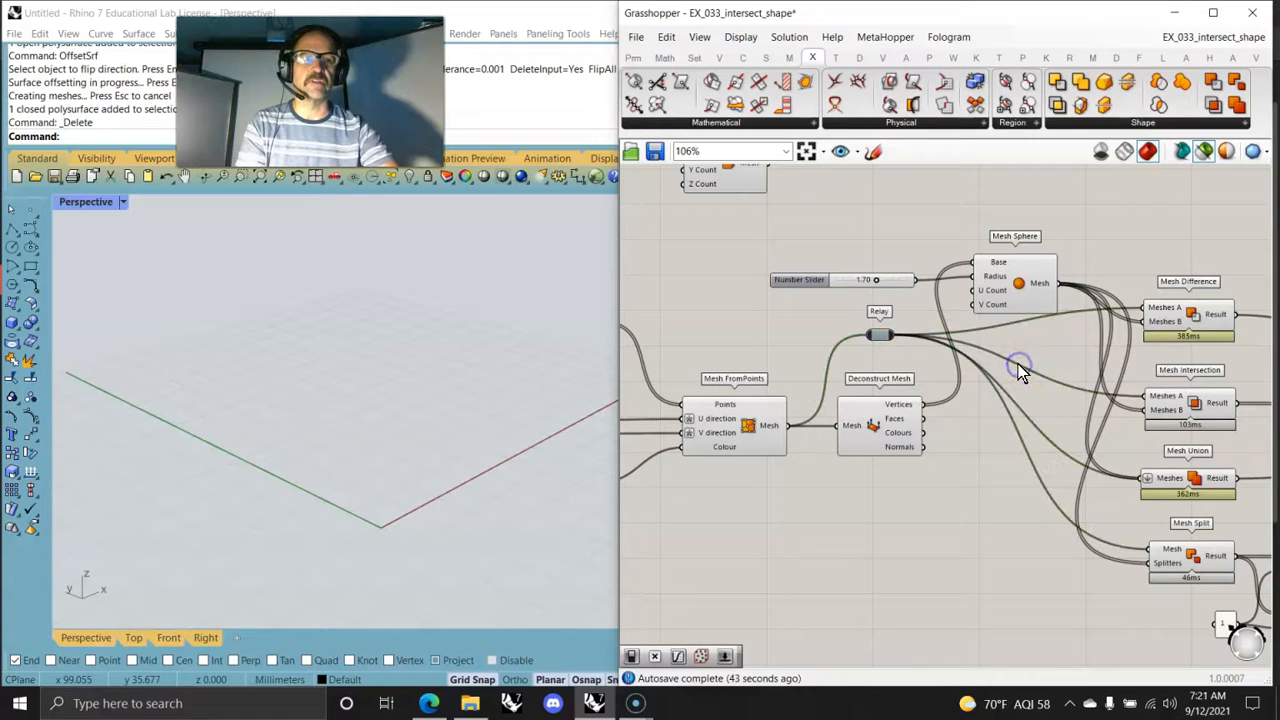
Preview the Mesh Box output and the spheres that Mesh Sphere places at the mesh vertices
right_drag(842, 307, 890, 398)
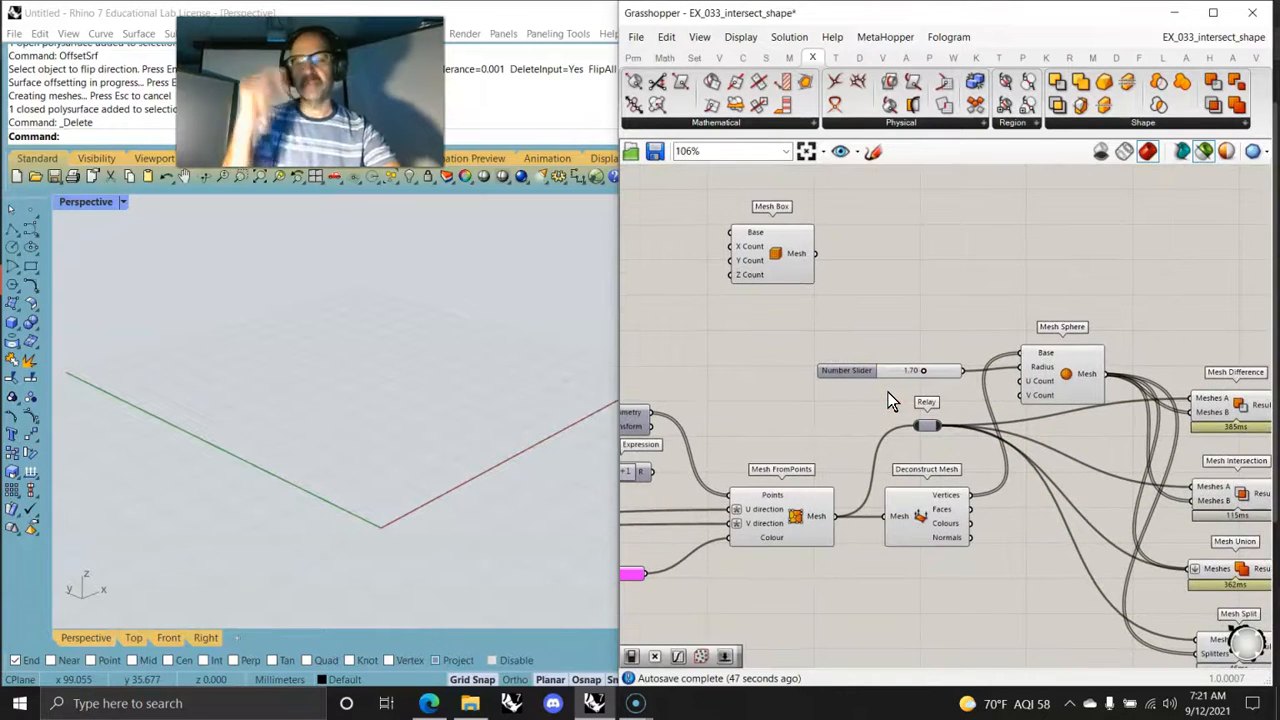
click(760, 268)
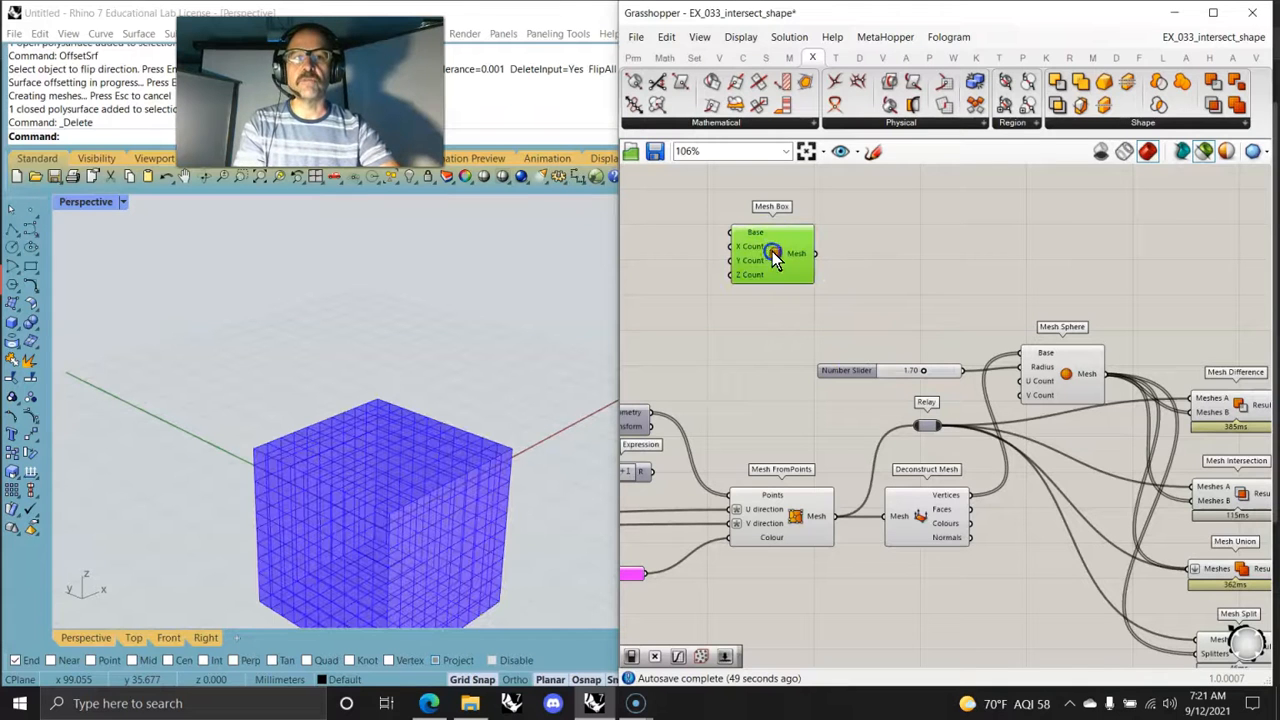
click(762, 405)
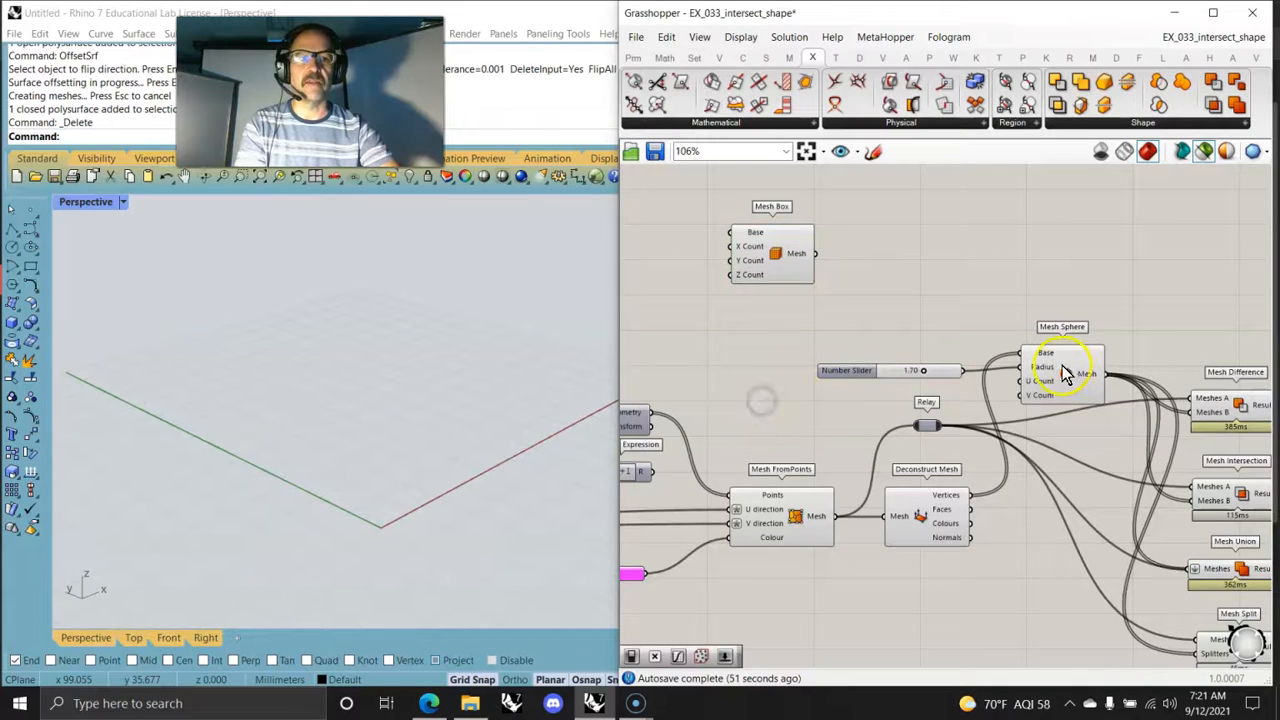
click(1062, 372)
right_drag(1086, 506, 952, 450)
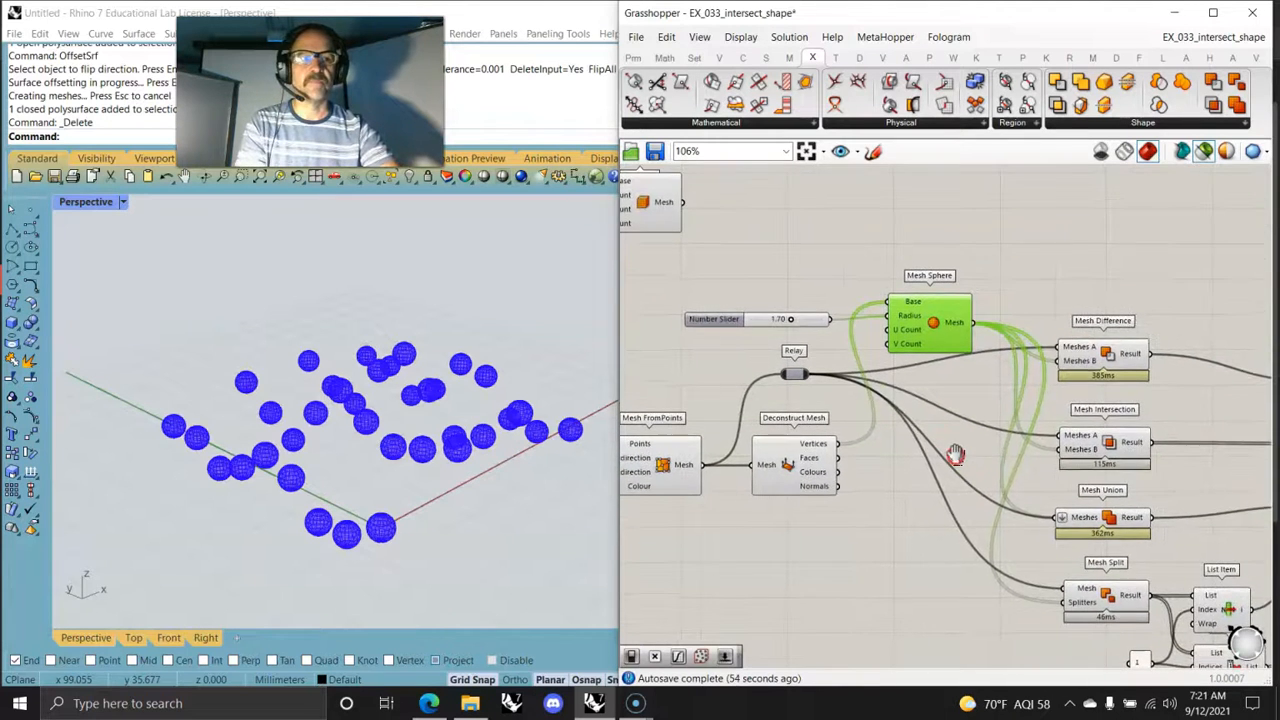
Preview Mesh FromPoints, the Deconstruct Mesh vertices and the Mesh Sphere spheres in turn
mouse_move(1092, 368)
right_drag(894, 508, 991, 451)
click(758, 395)
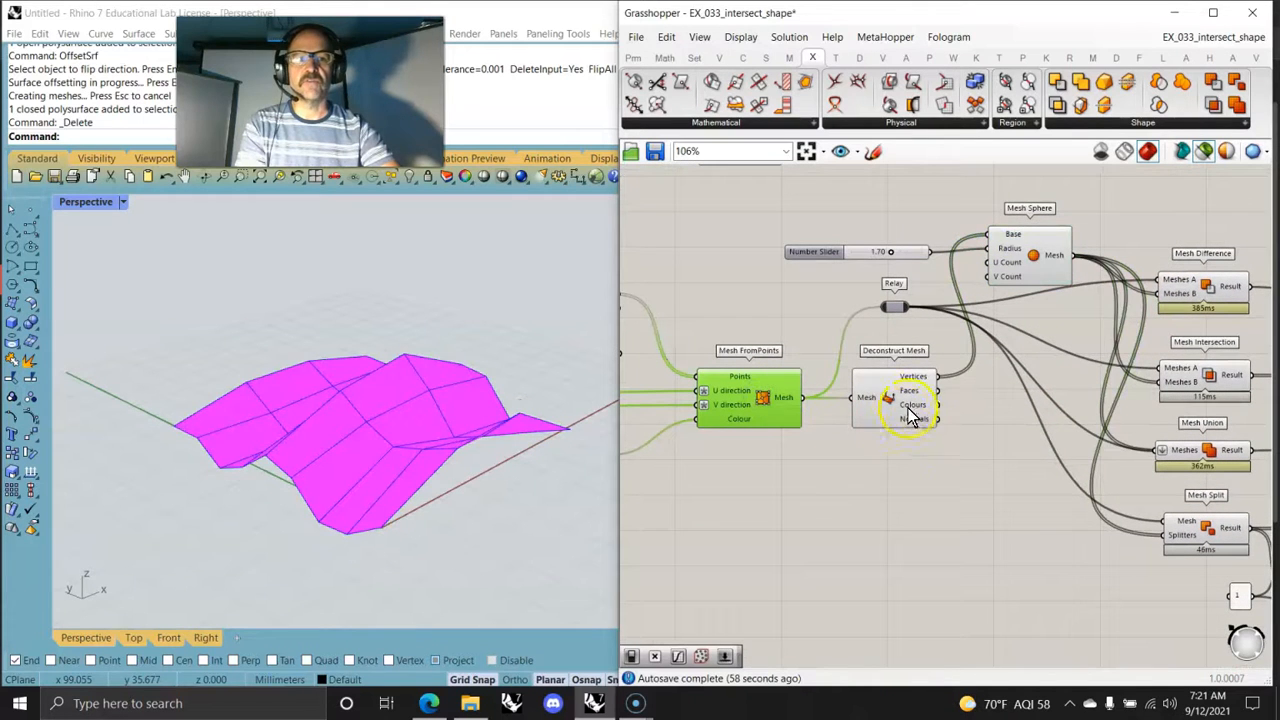
click(893, 398)
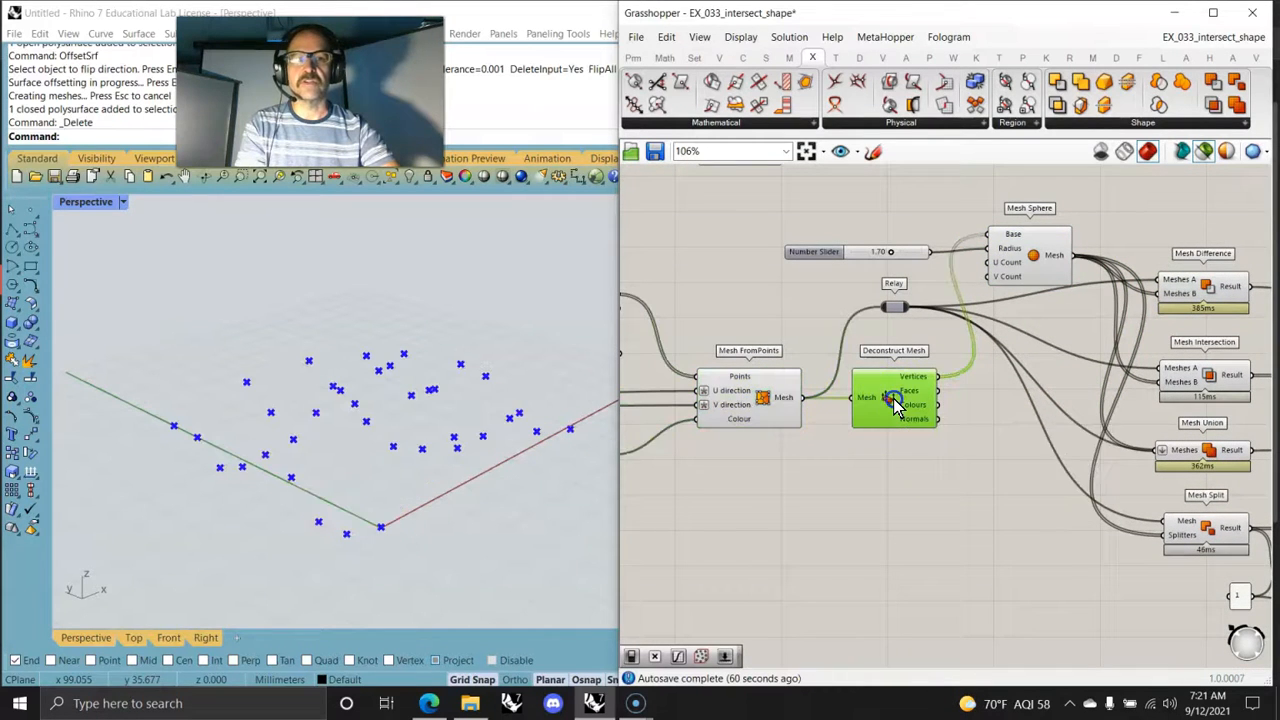
click(1035, 256)
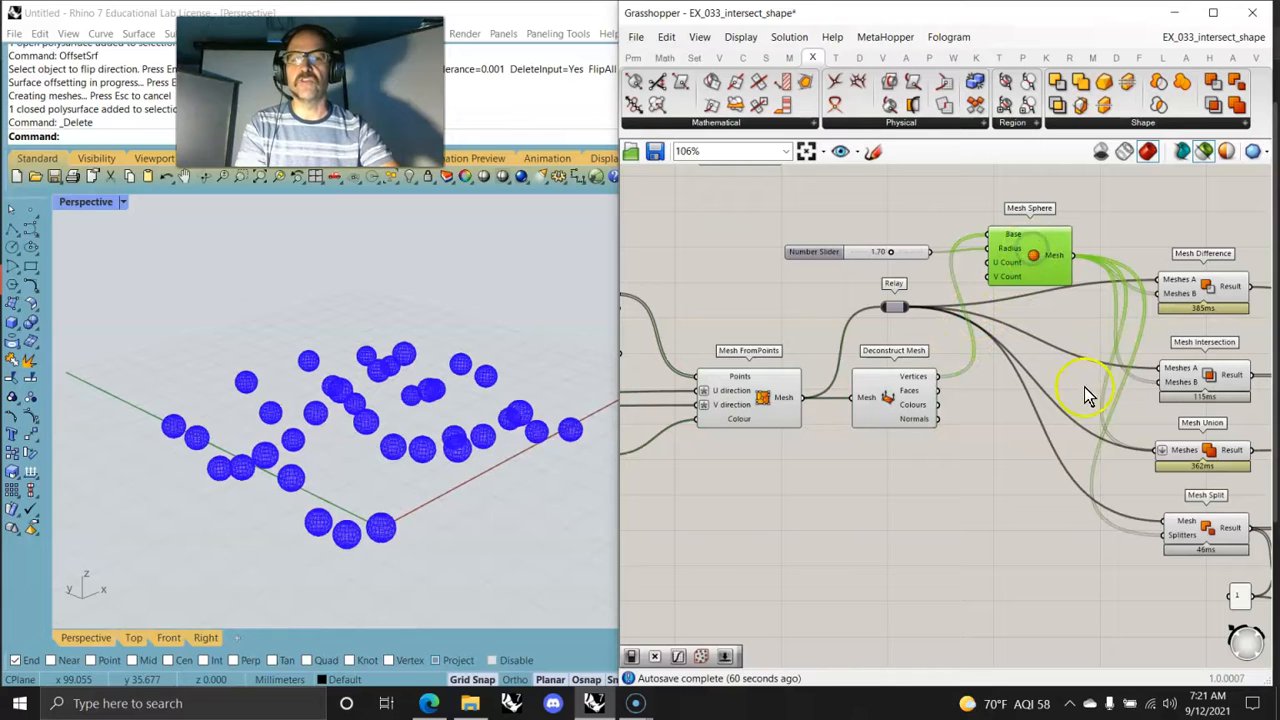
right_drag(1055, 368, 868, 375)
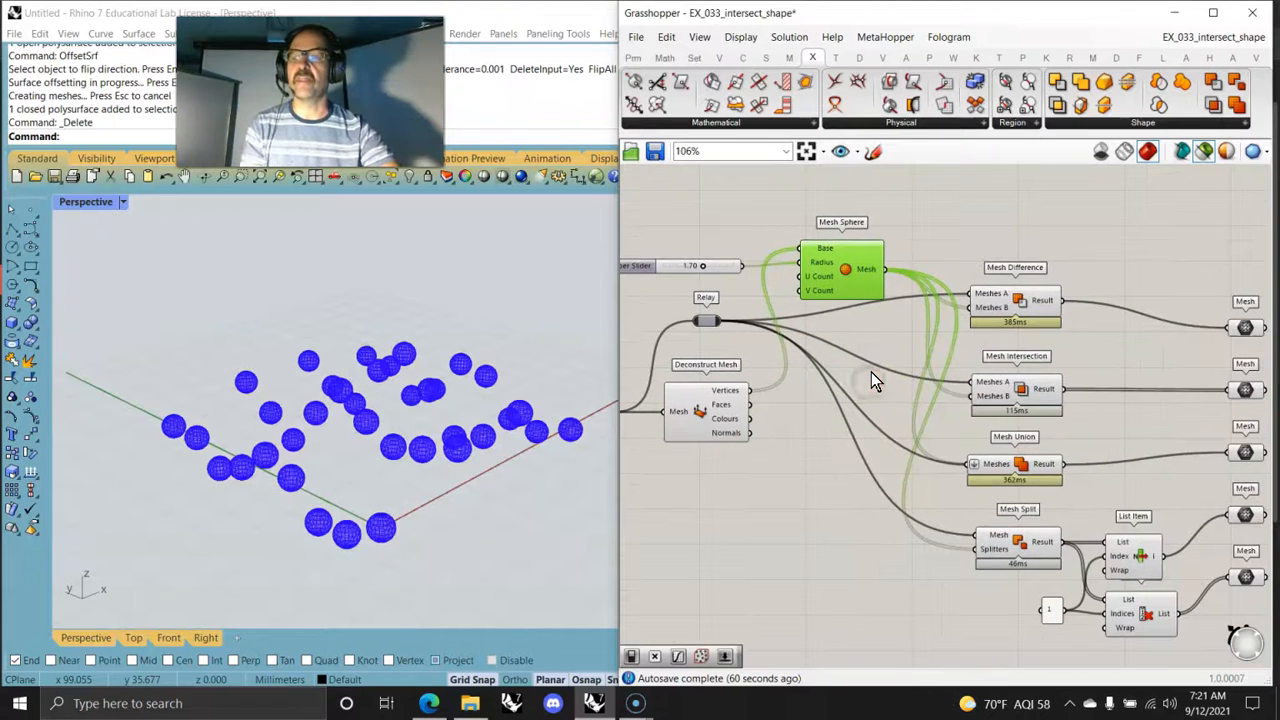
Preview the results of Mesh Difference, Mesh Intersection, Mesh Union and Mesh Split one after another
click(1015, 300)
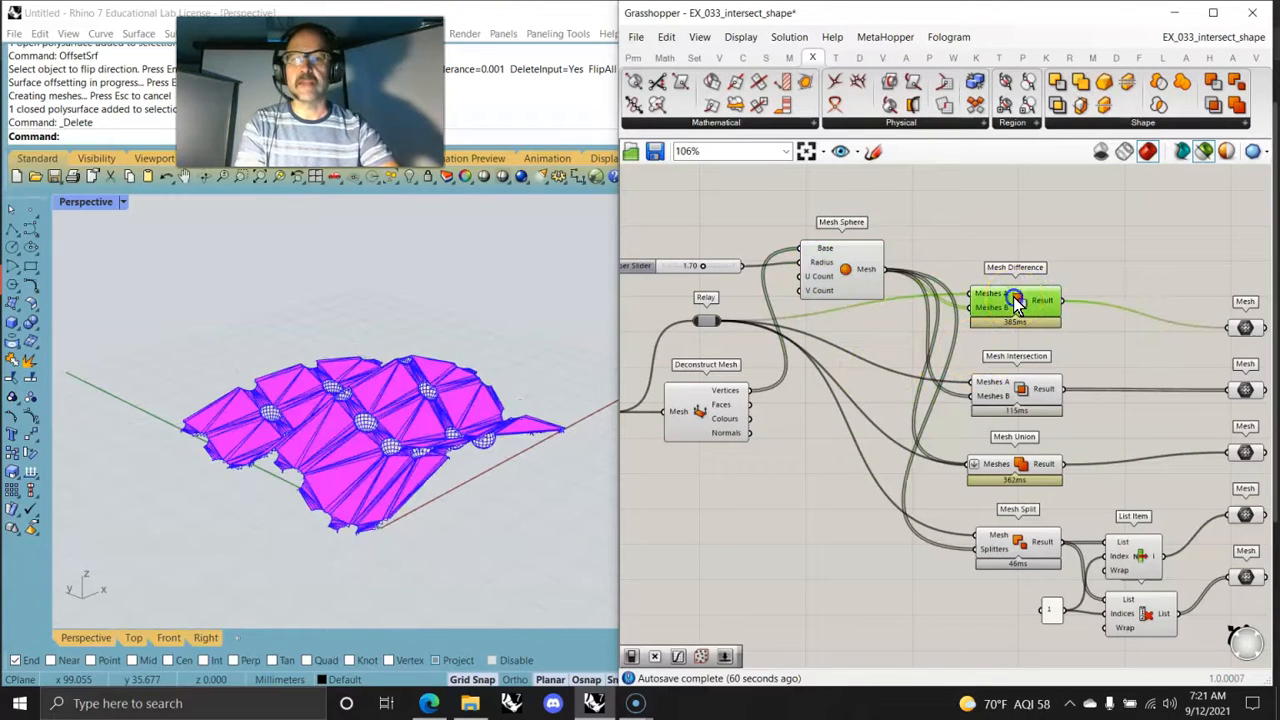
click(1020, 395)
click(1010, 468)
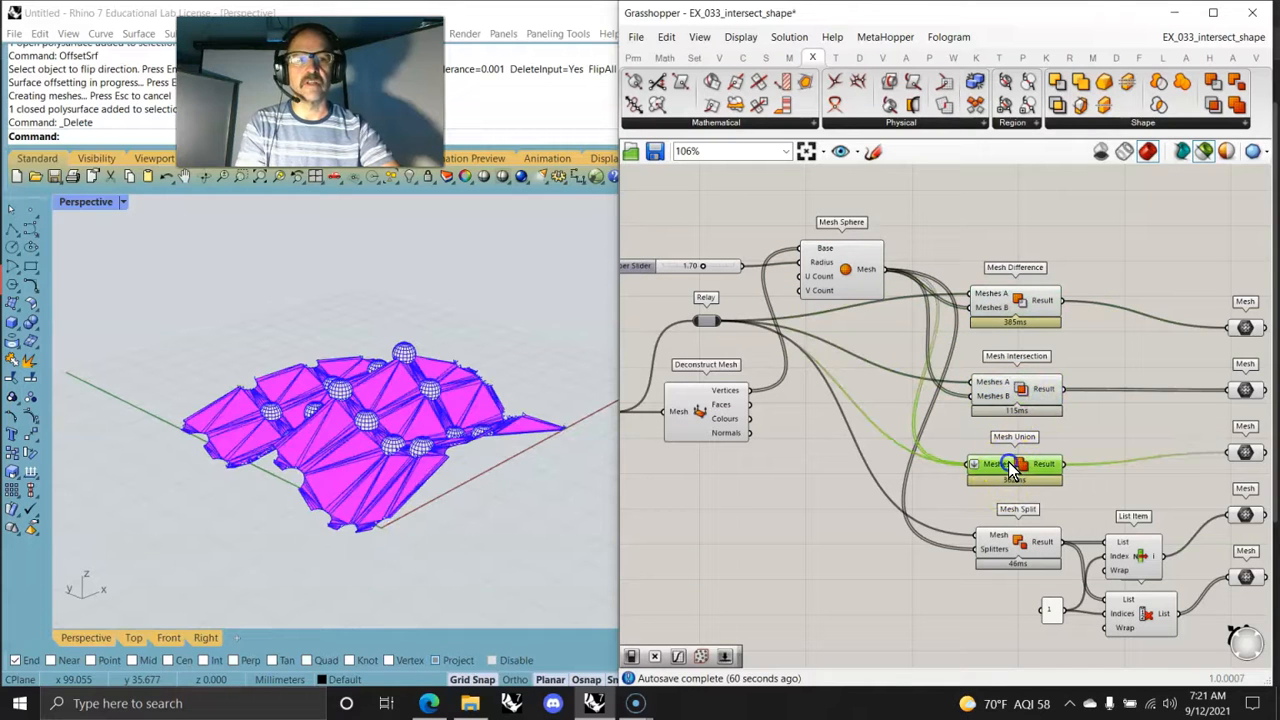
click(1020, 562)
Preview each of the five Mesh parameters that collect the boolean results, and clear the selection
right_drag(1110, 540, 908, 432)
click(1030, 222)
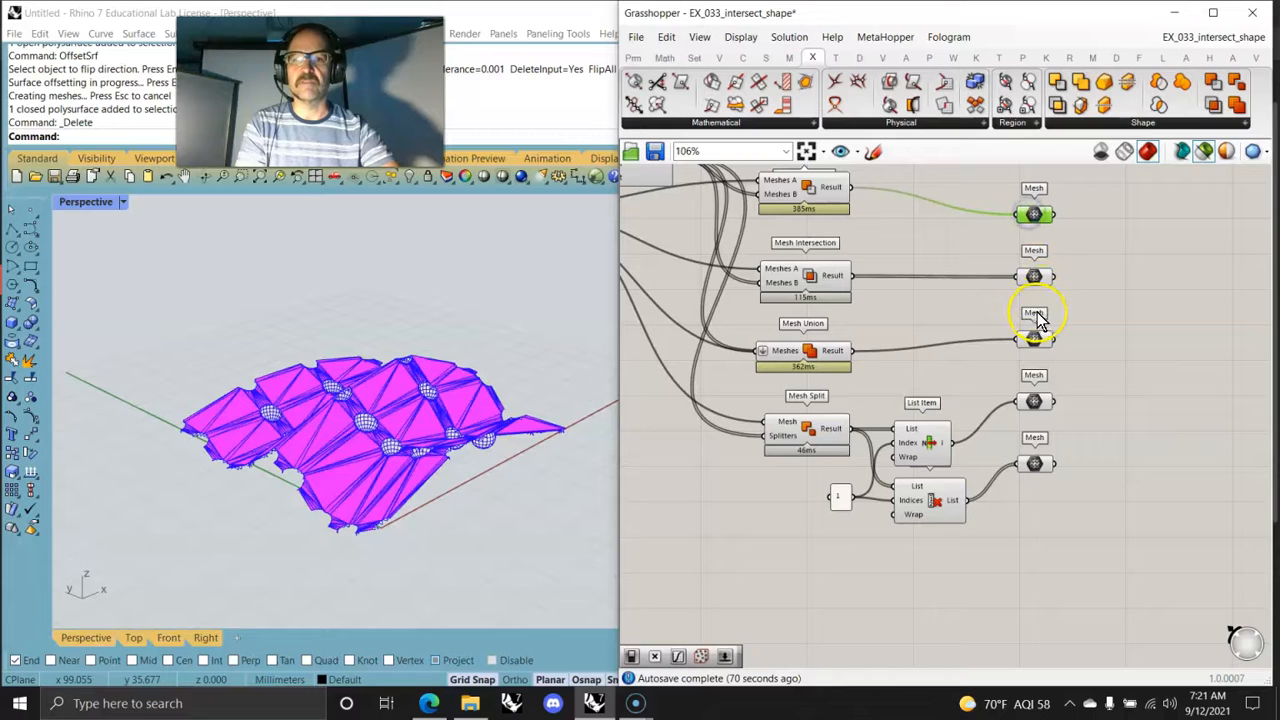
click(1030, 280)
click(1040, 341)
click(1036, 402)
click(1034, 463)
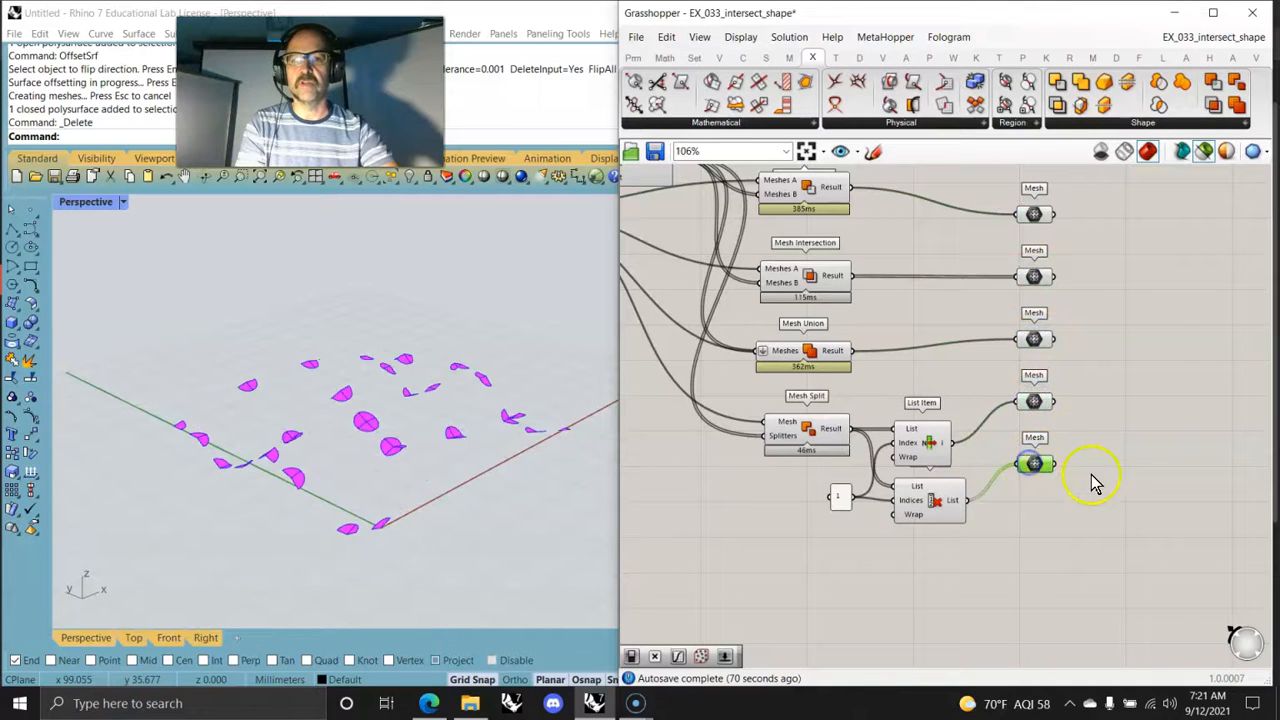
right_drag(1094, 480, 1023, 537)
drag(1052, 632, 961, 222)
click(1023, 334)
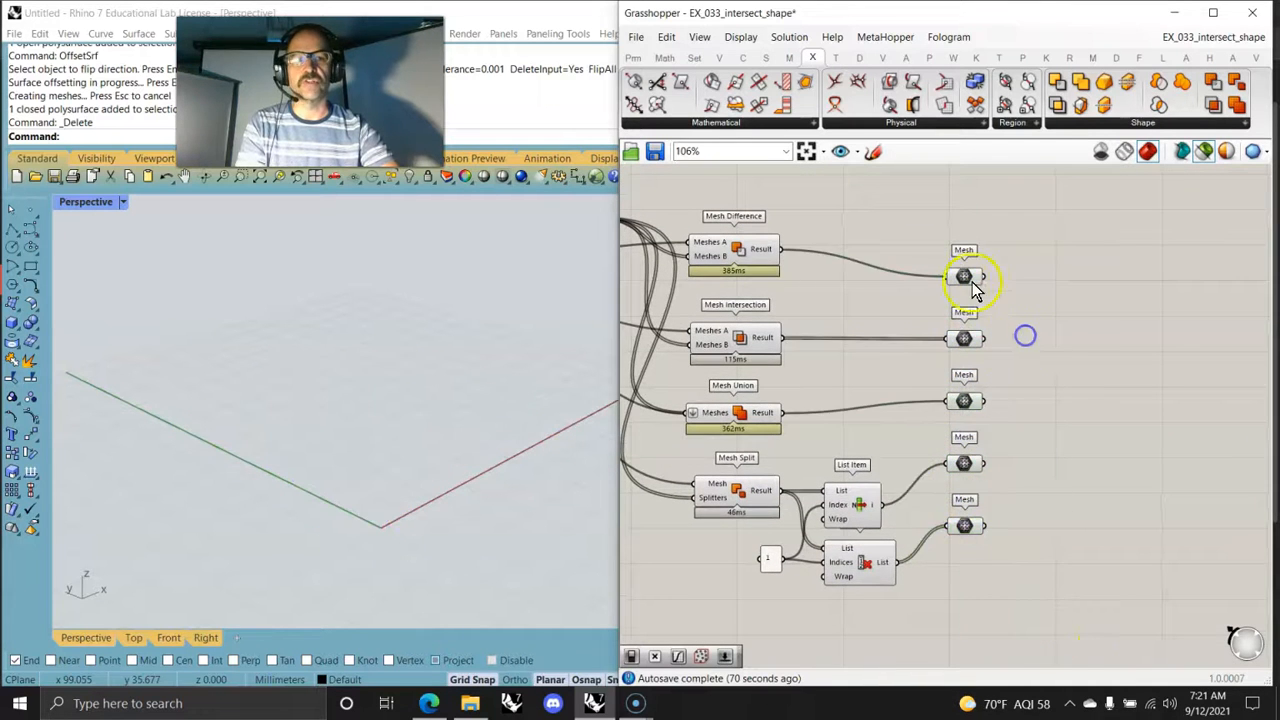
click(963, 276)
click(1026, 364)
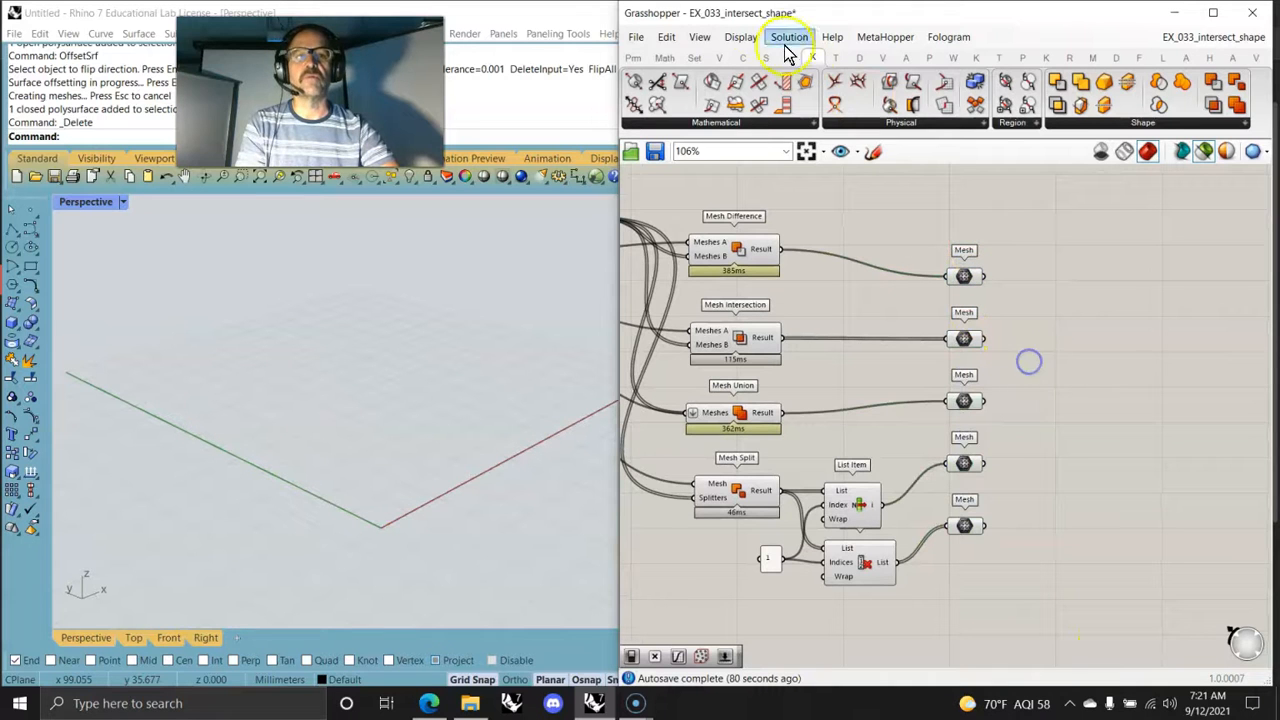
Add a List Item component and a Merge component beside the five Mesh parameters
click(694, 57)
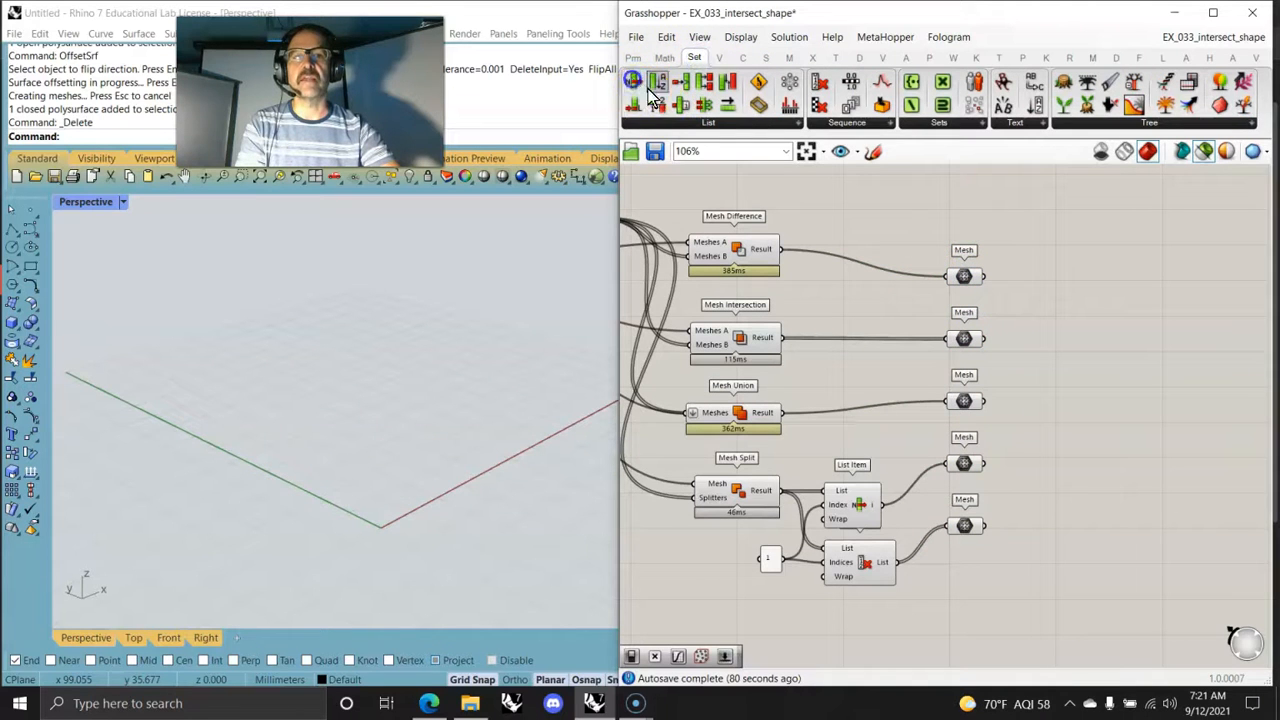
drag(657, 82, 1100, 347)
drag(990, 290, 1150, 345)
double_click(1050, 347)
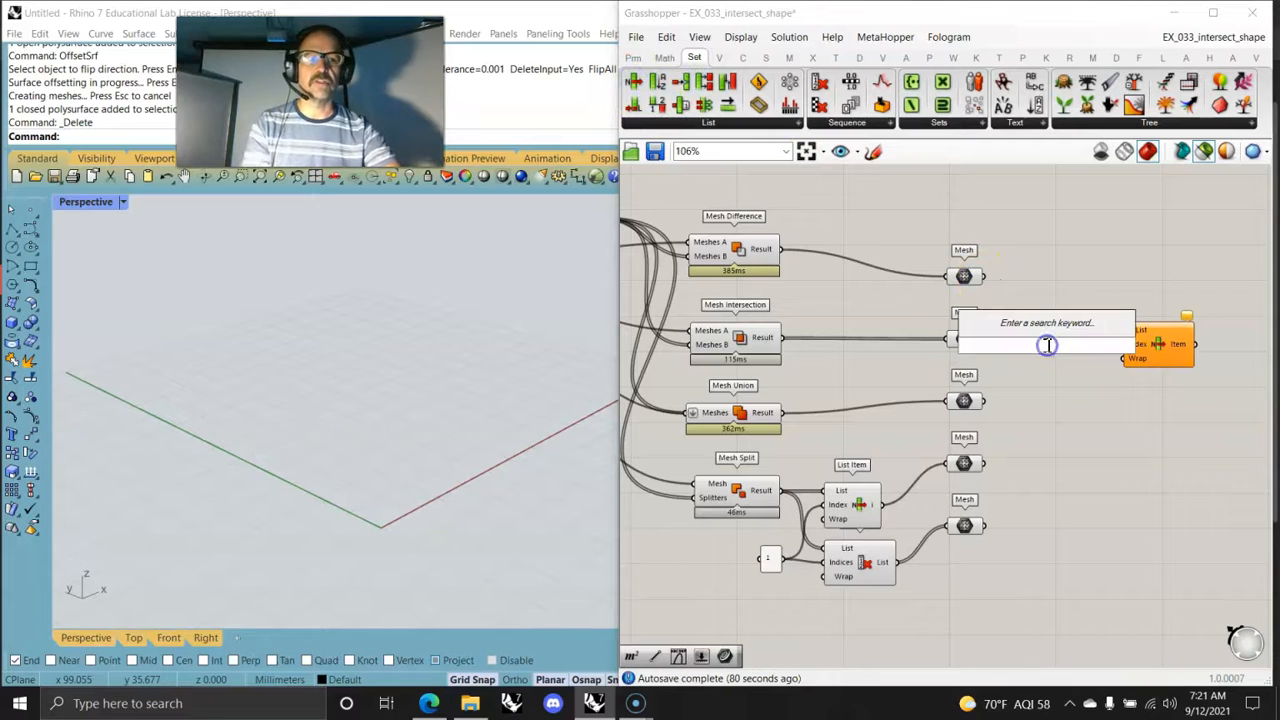
text(merge)
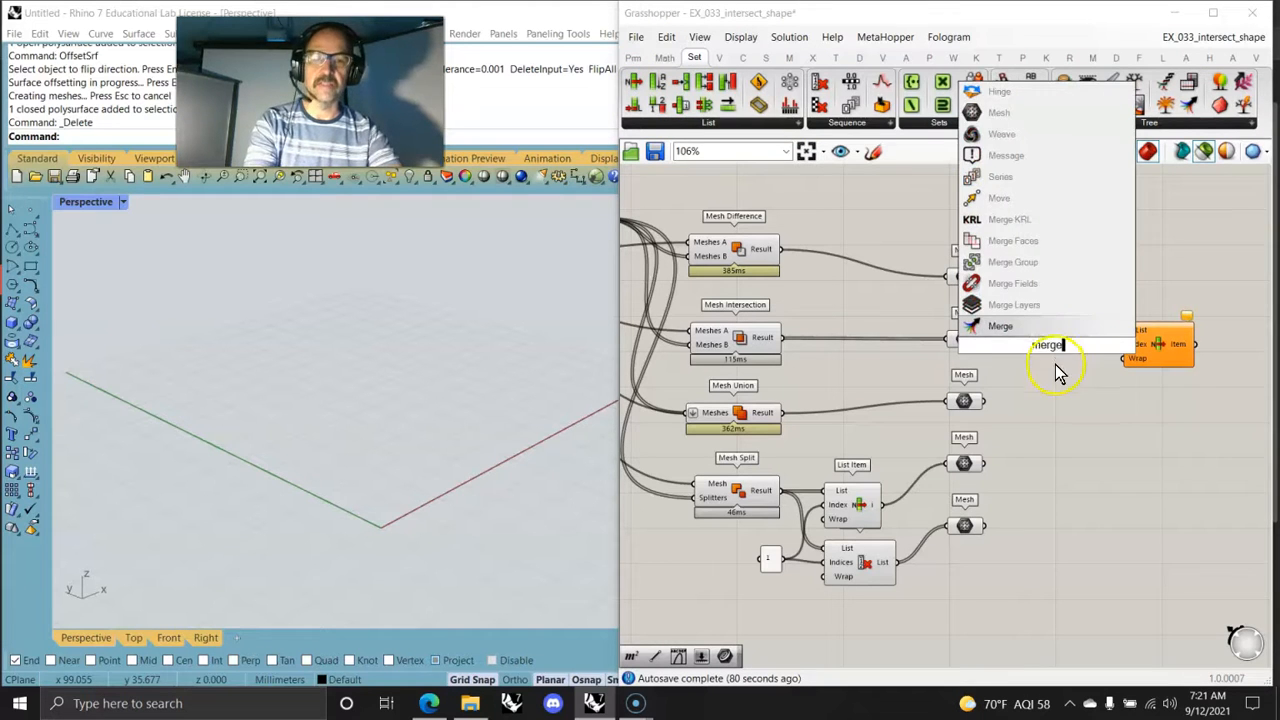
click(997, 326)
Wire the five Mesh parameters into Merge inputs D1 to D5 and feed its Result into the List Item's List input
drag(985, 277, 1004, 347)
drag(986, 401, 1018, 357)
drag(995, 447, 1023, 371)
drag(986, 526, 1024, 379)
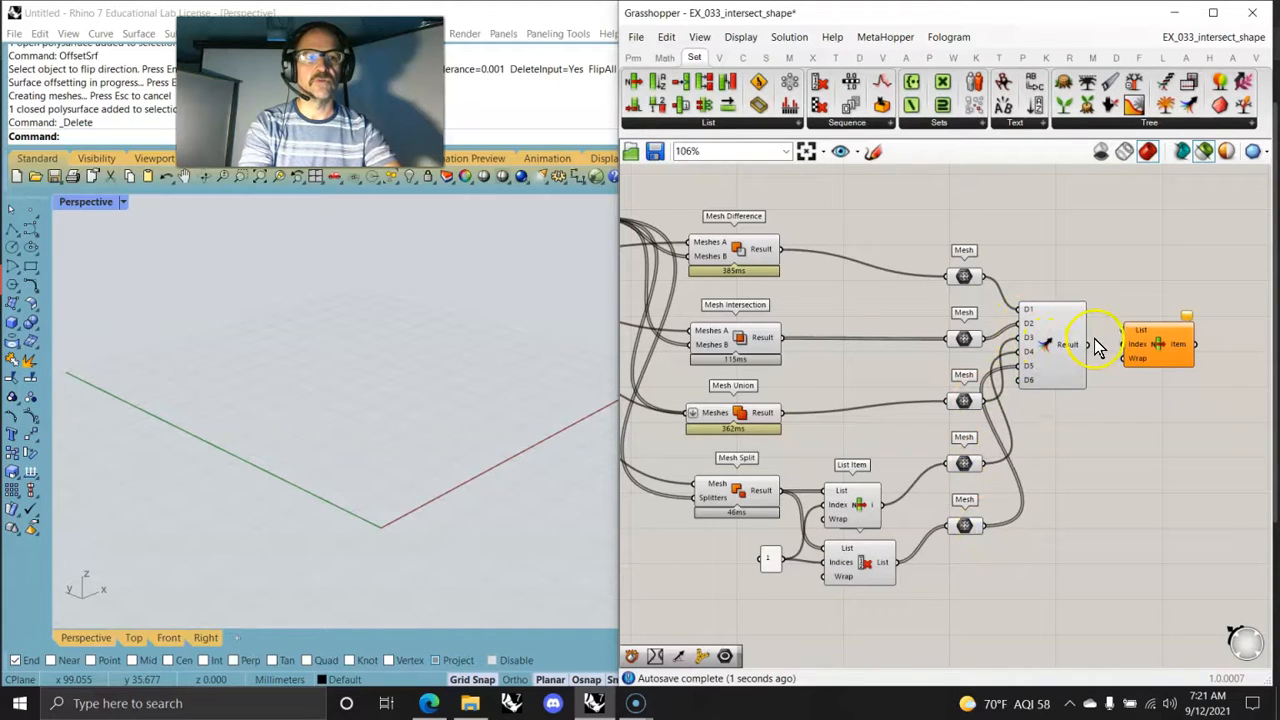
drag(1127, 333, 1093, 296)
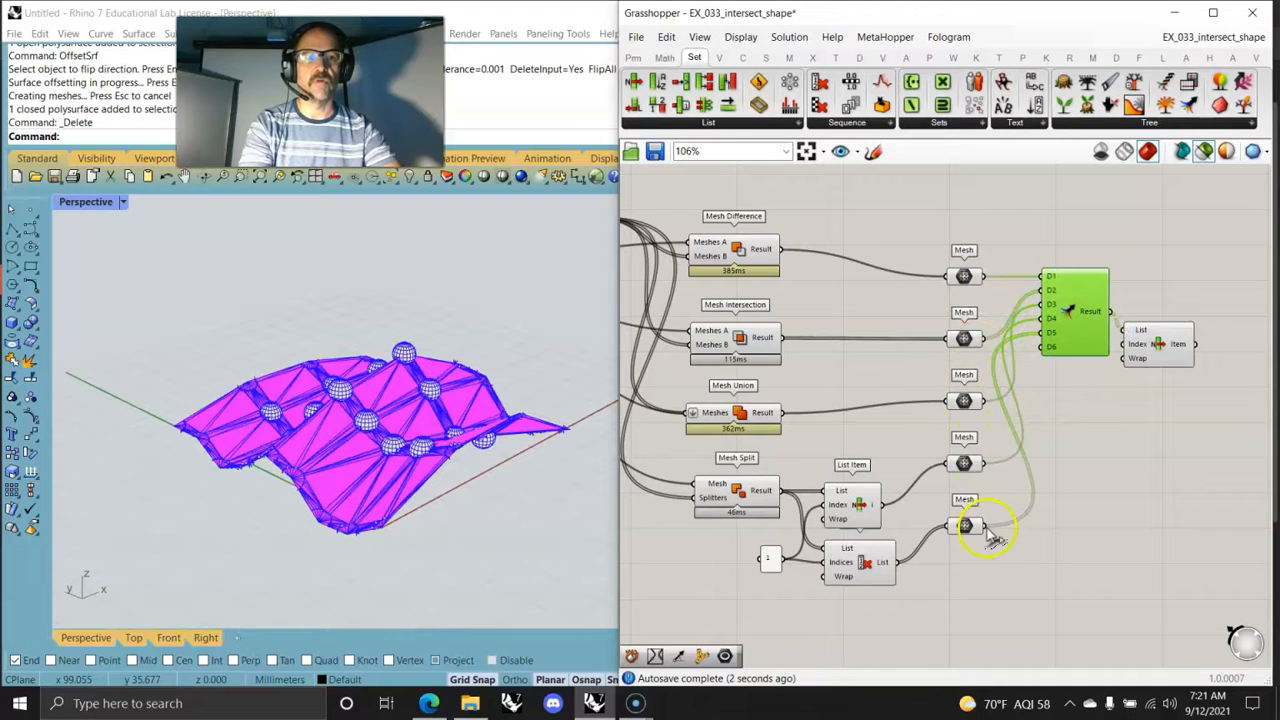
drag(1167, 341, 1215, 385)
Add a number slider ranging from 0 to 4 and connect it to the List Item's Index input
double_click(1112, 422)
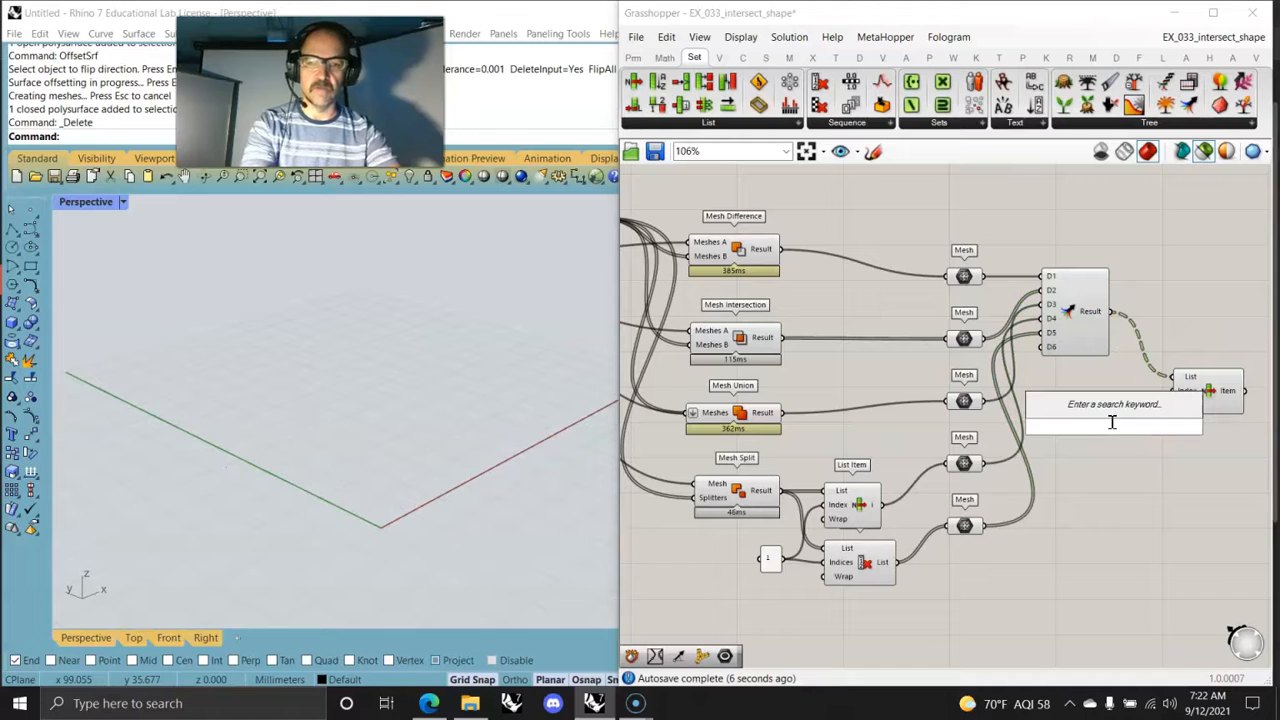
text(0)
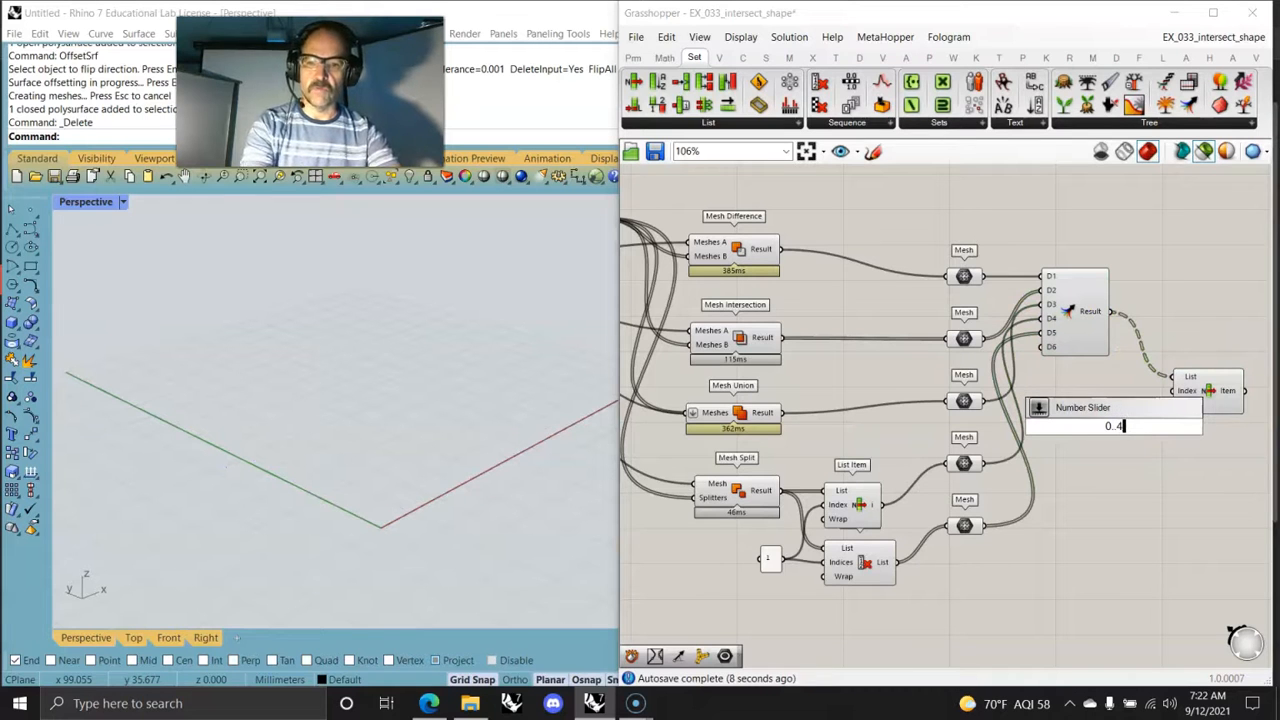
text(.4)
key(Return)
drag(1186, 427, 1172, 390)
click(1223, 391)
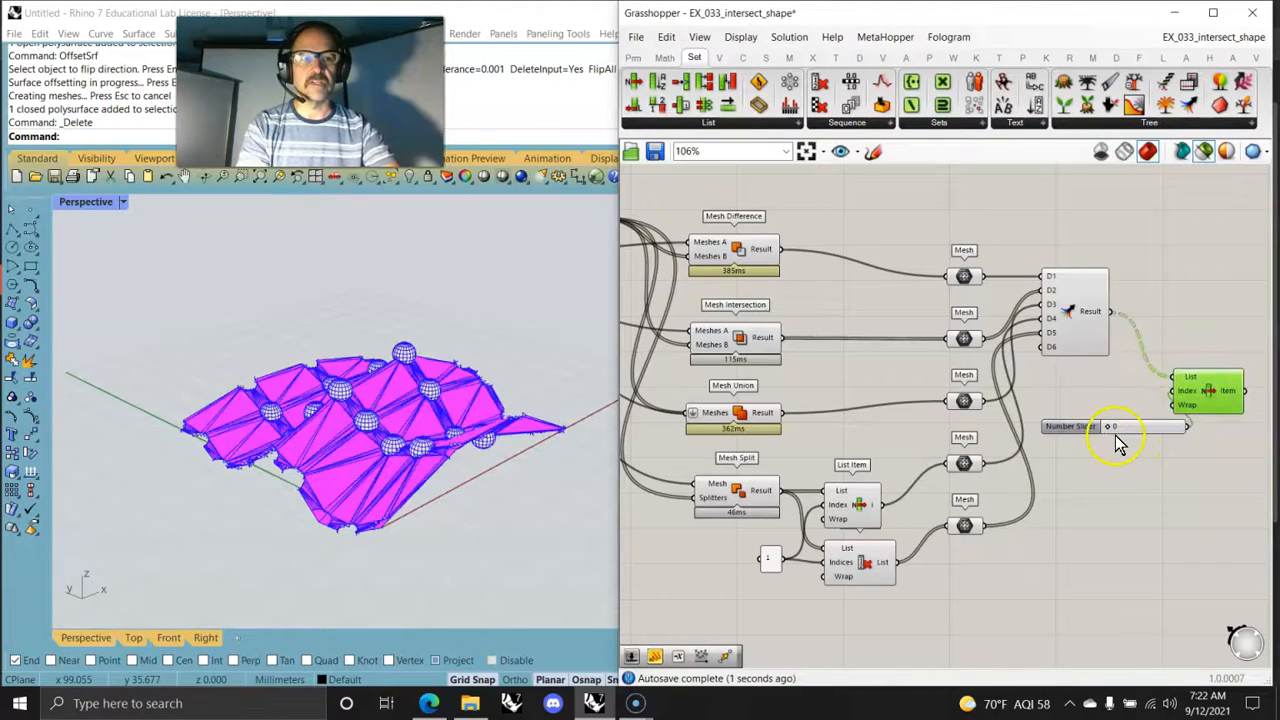
Test the index at 4, flatten the List Item's List input, and return the slider to 0
drag(1108, 431, 1236, 363)
right_drag(1236, 363, 913, 333)
right_click(894, 303)
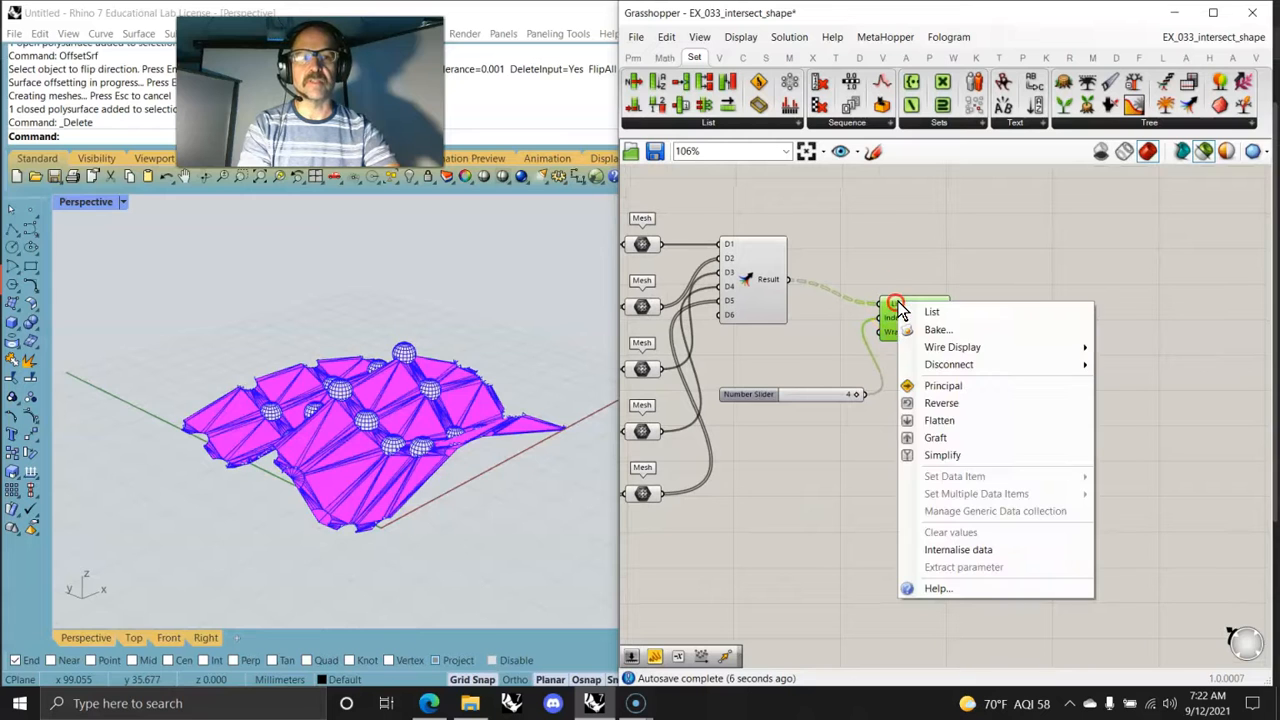
click(938, 421)
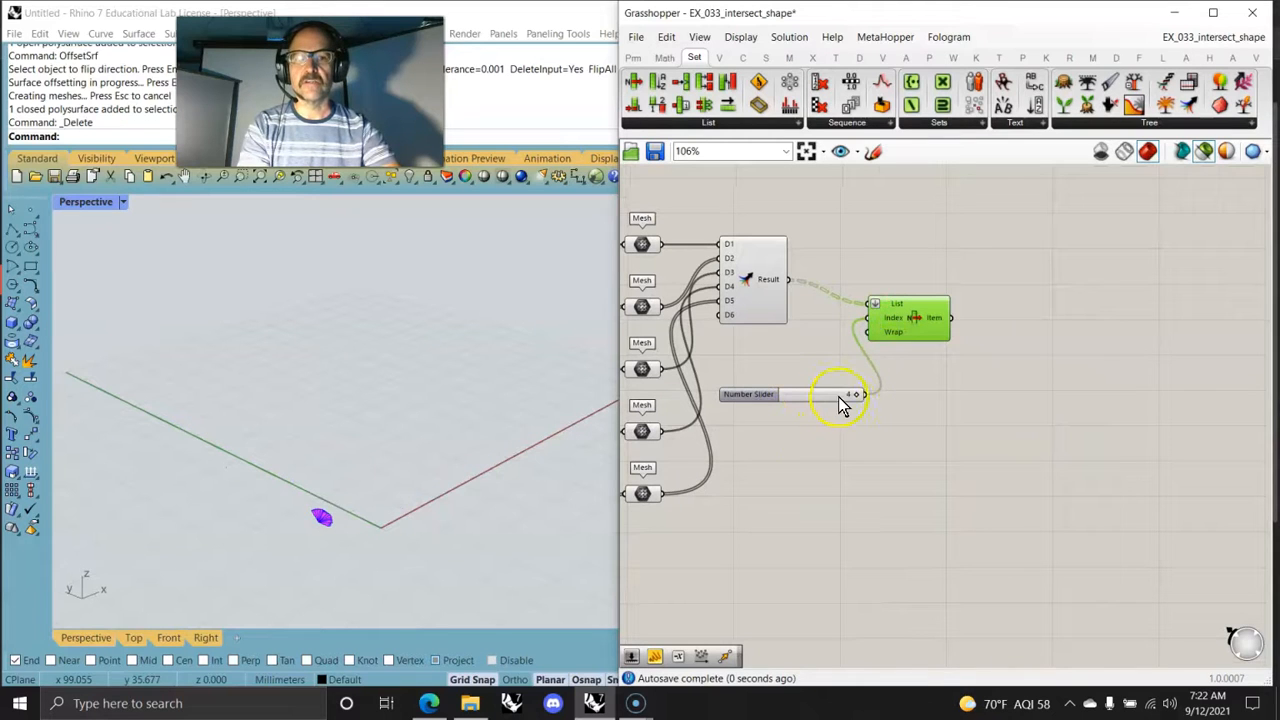
drag(860, 400, 783, 400)
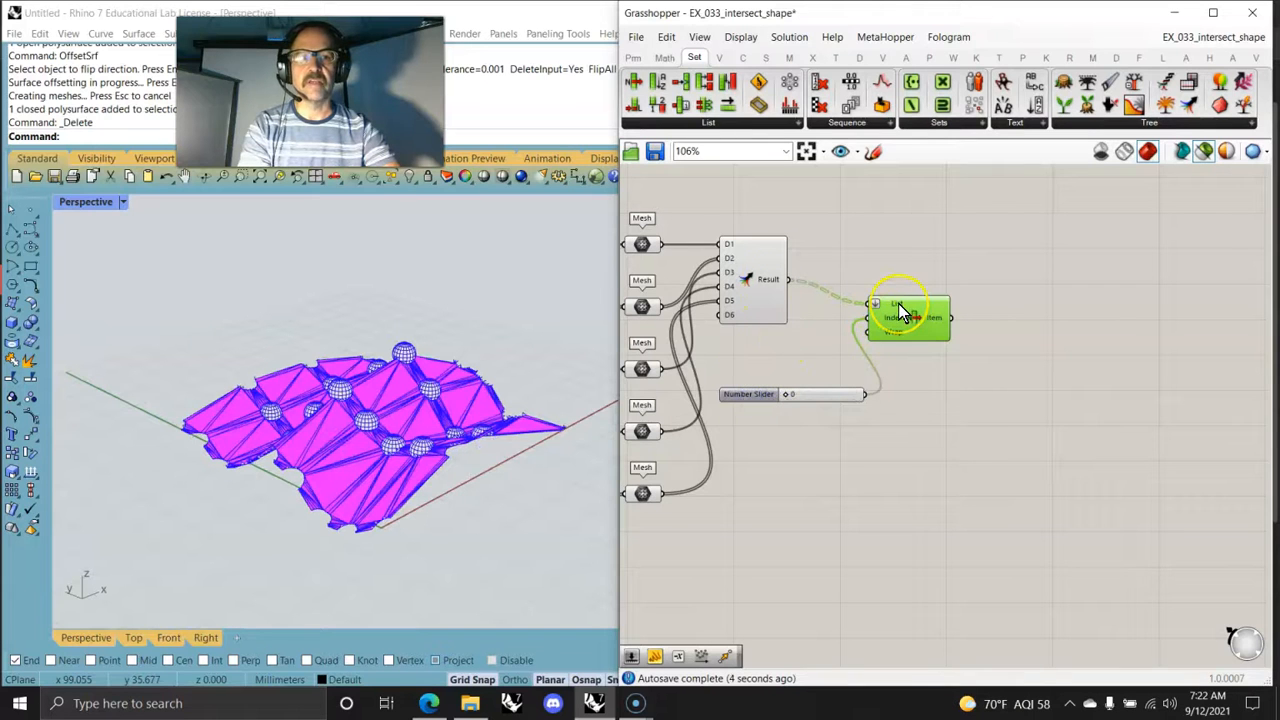
Move the Merge and List Item components apart, and delete them together with the index slider
mouse_move(898, 303)
drag(890, 325, 988, 325)
drag(760, 295, 843, 305)
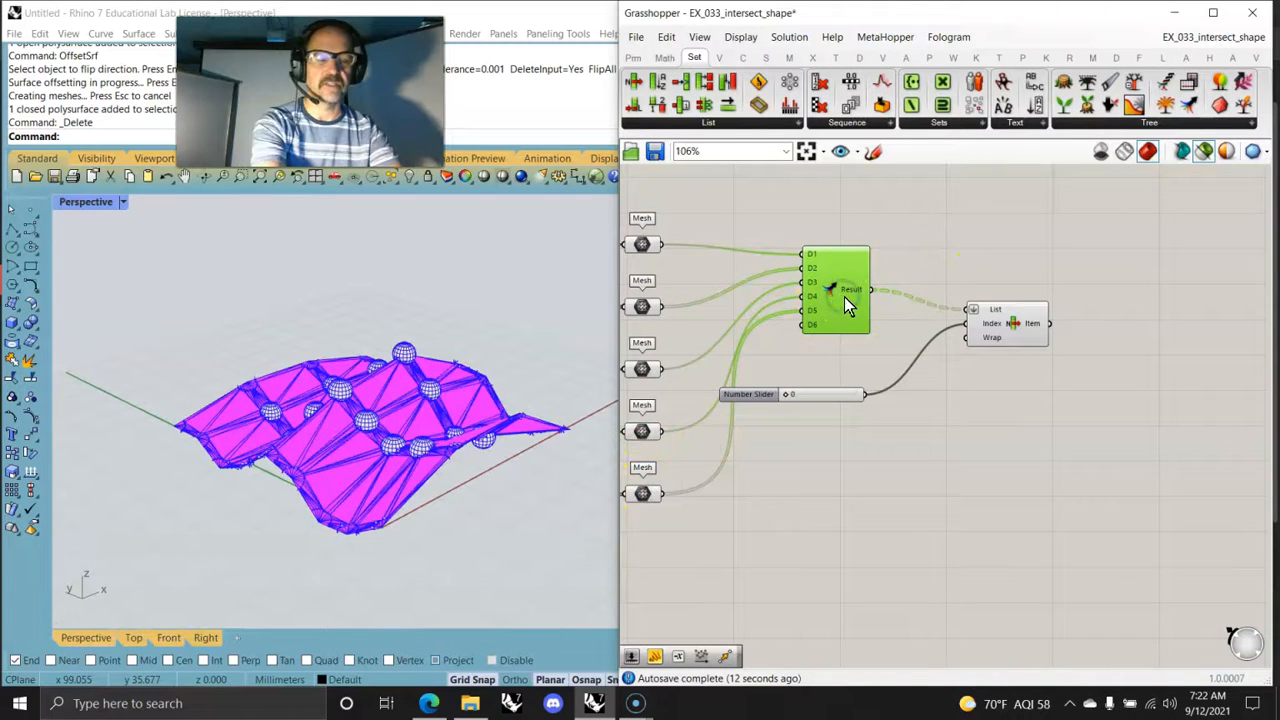
key(Delete)
key(Delete)
click(812, 390)
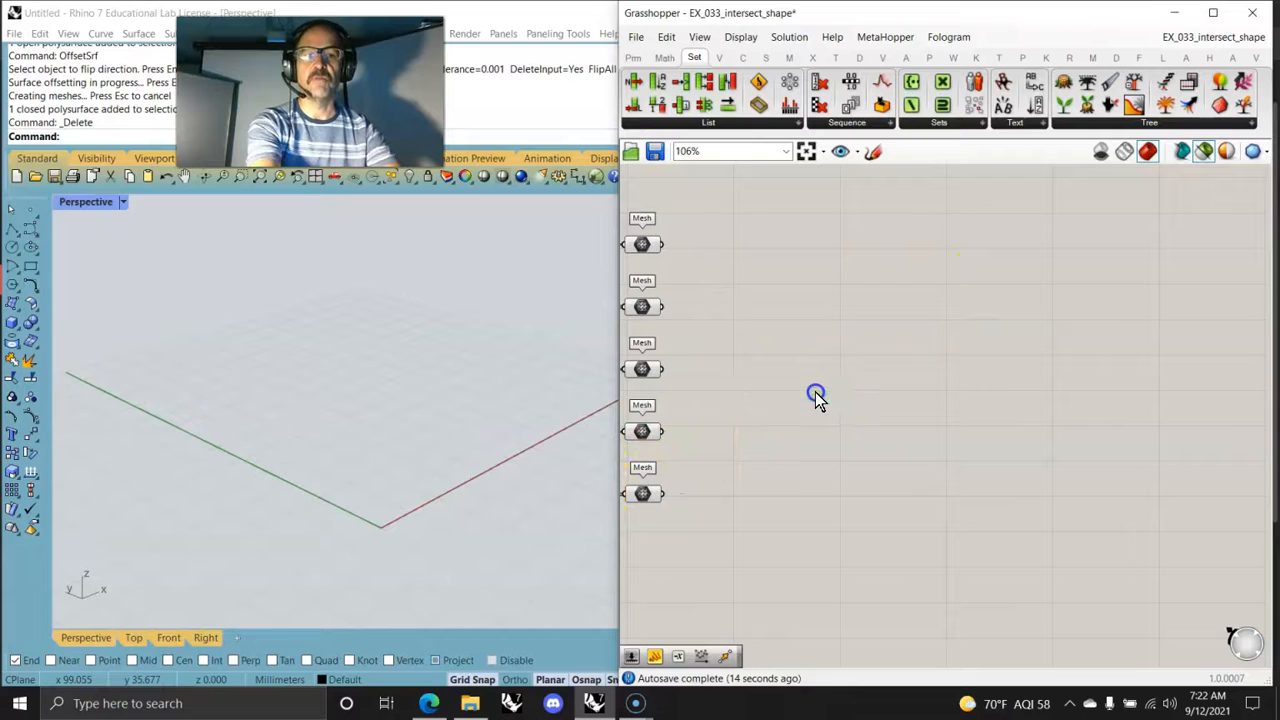
Preview the difference, intersection, union and split results through their Mesh parameters from first to last
right_drag(694, 314, 943, 263)
click(895, 198)
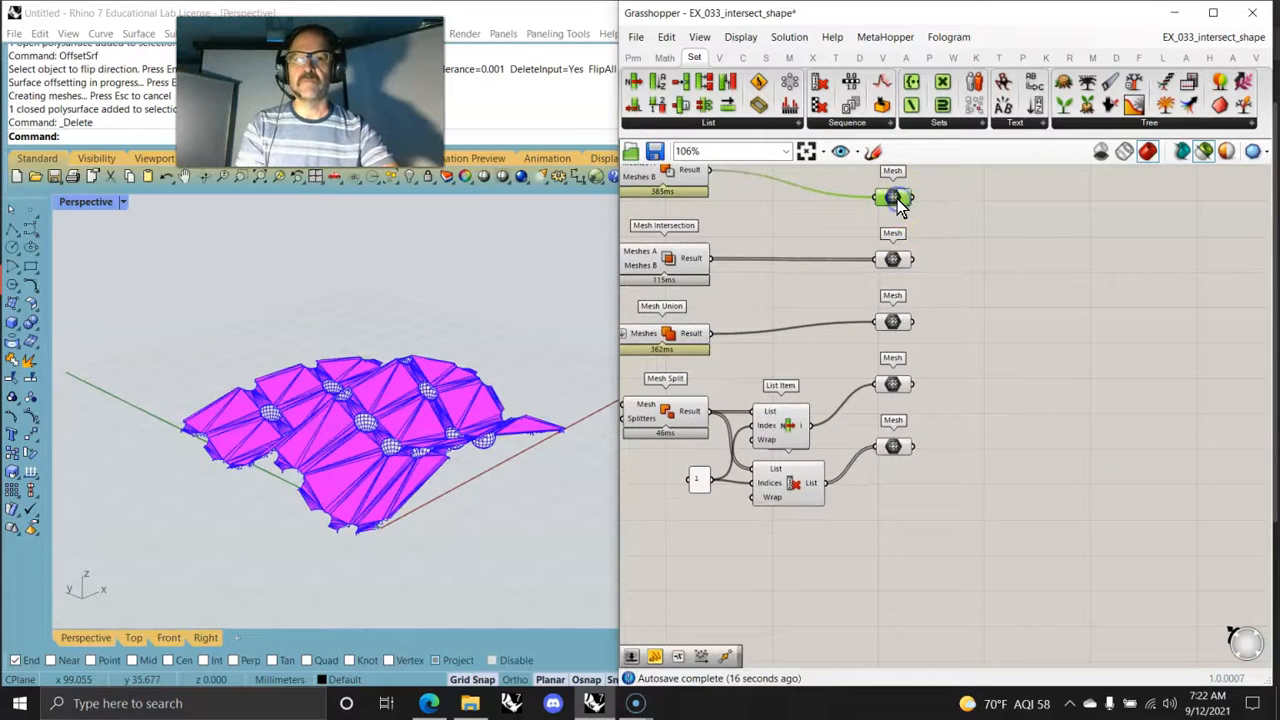
click(893, 260)
click(899, 323)
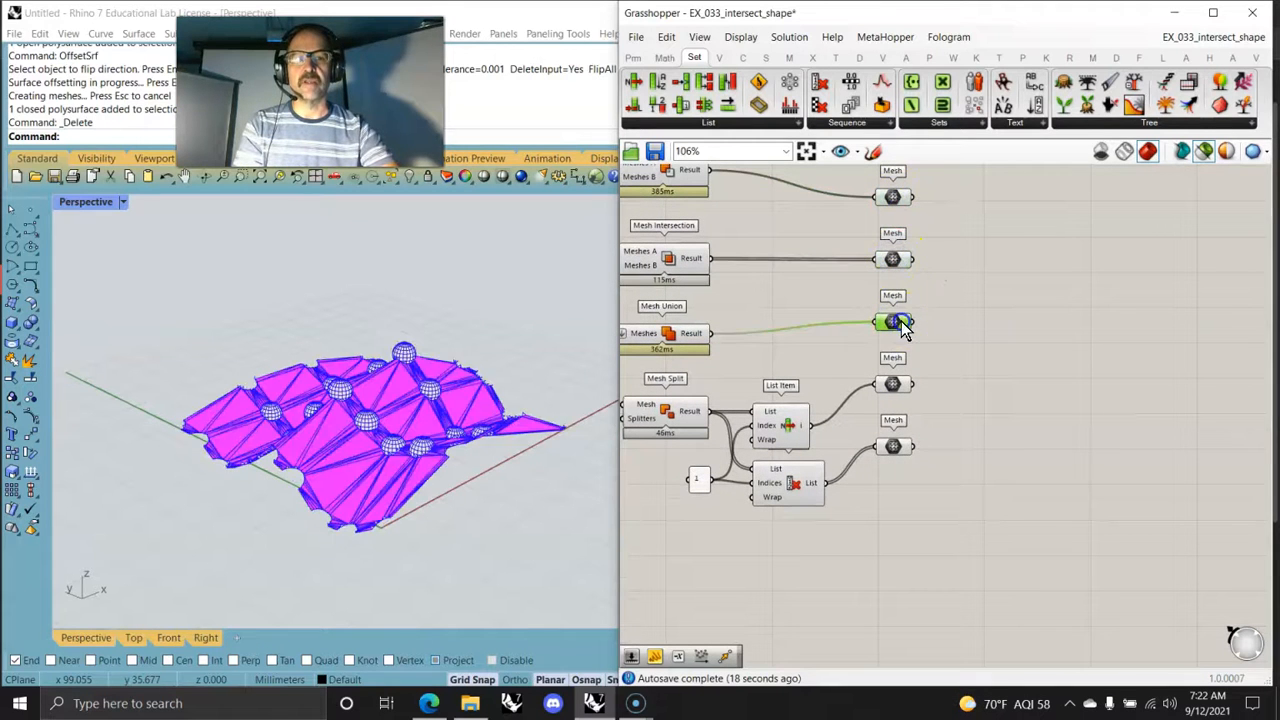
click(895, 386)
click(897, 449)
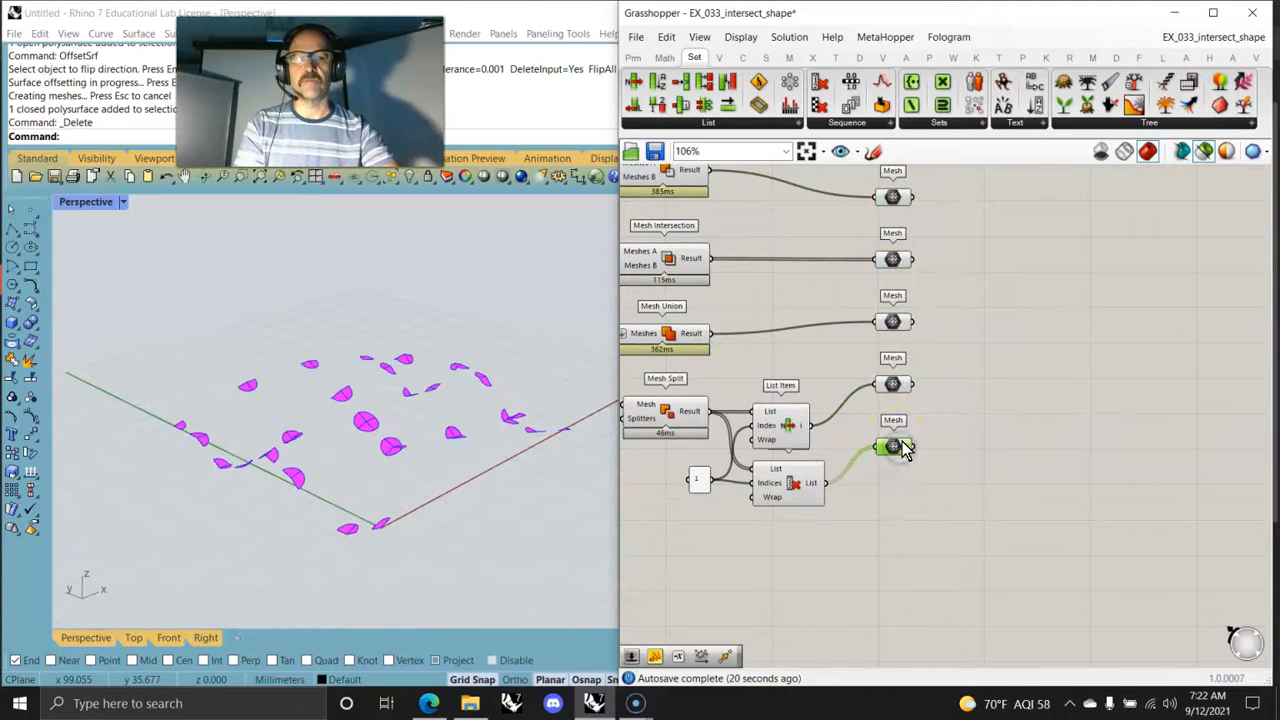
Examine the split, union and intersection meshes from different angles in the Perspective viewport
right_drag(486, 466, 422, 459)
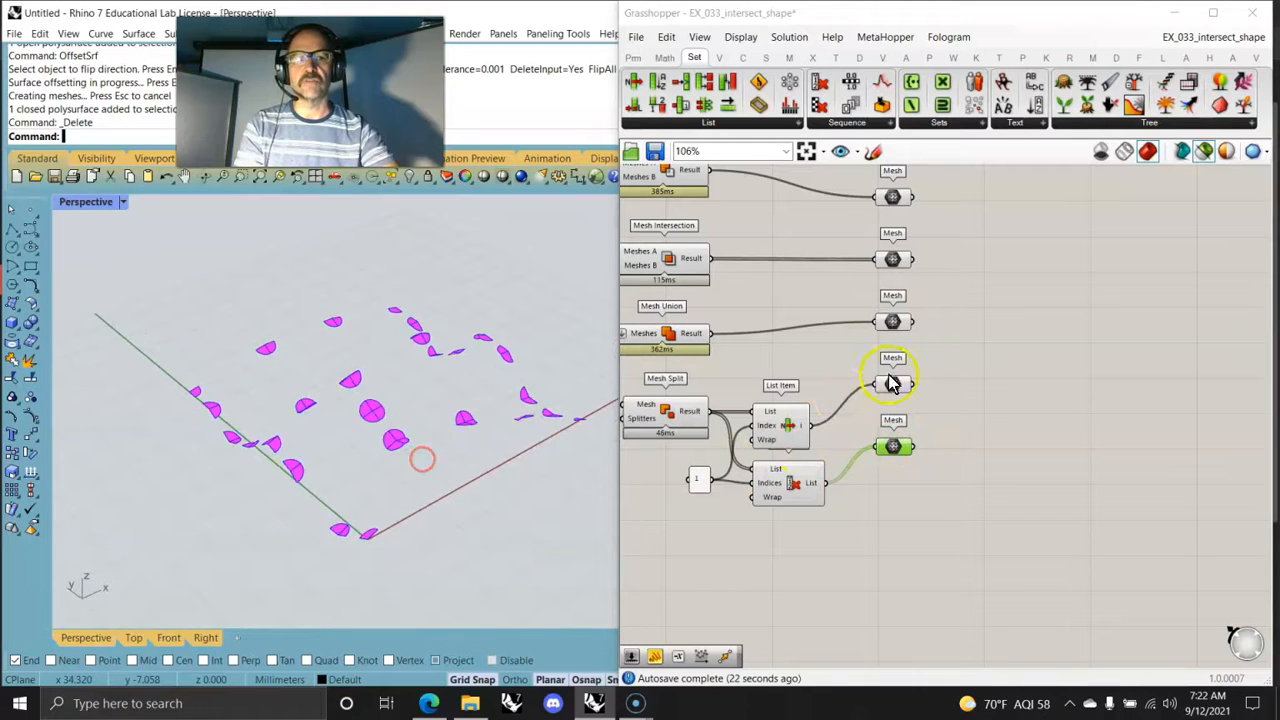
click(893, 384)
click(892, 322)
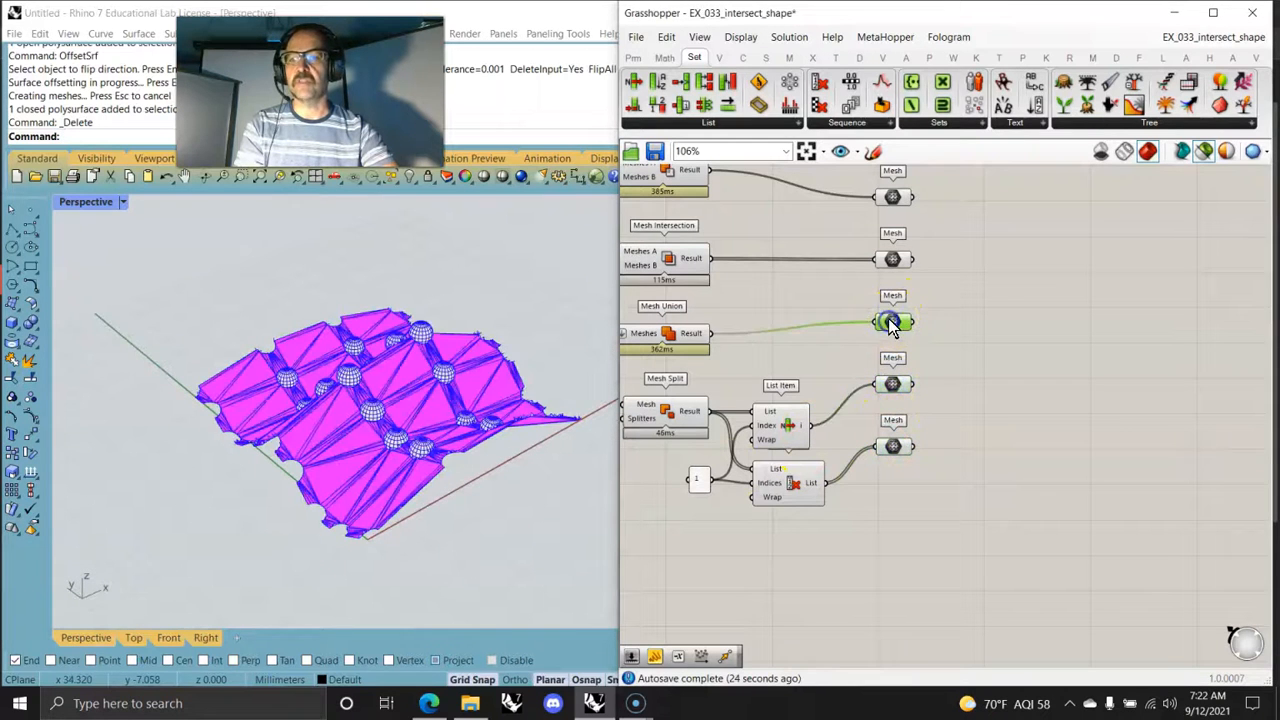
right_drag(500, 382, 487, 390)
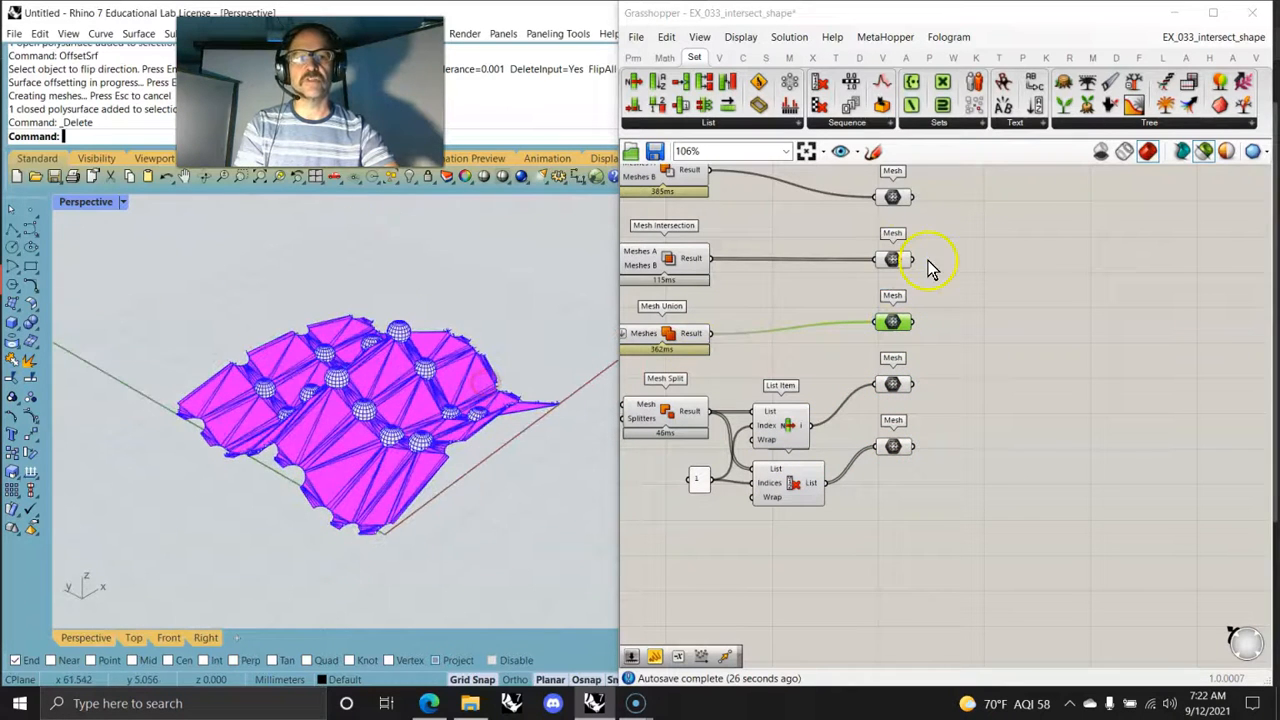
click(892, 259)
mouse_move(515, 335)
right_down()
mouse_move(480, 417)
mouse_move(500, 323)
mouse_move(495, 340)
right_up()
right_drag(743, 312, 938, 340)
right_drag(938, 262, 900, 330)
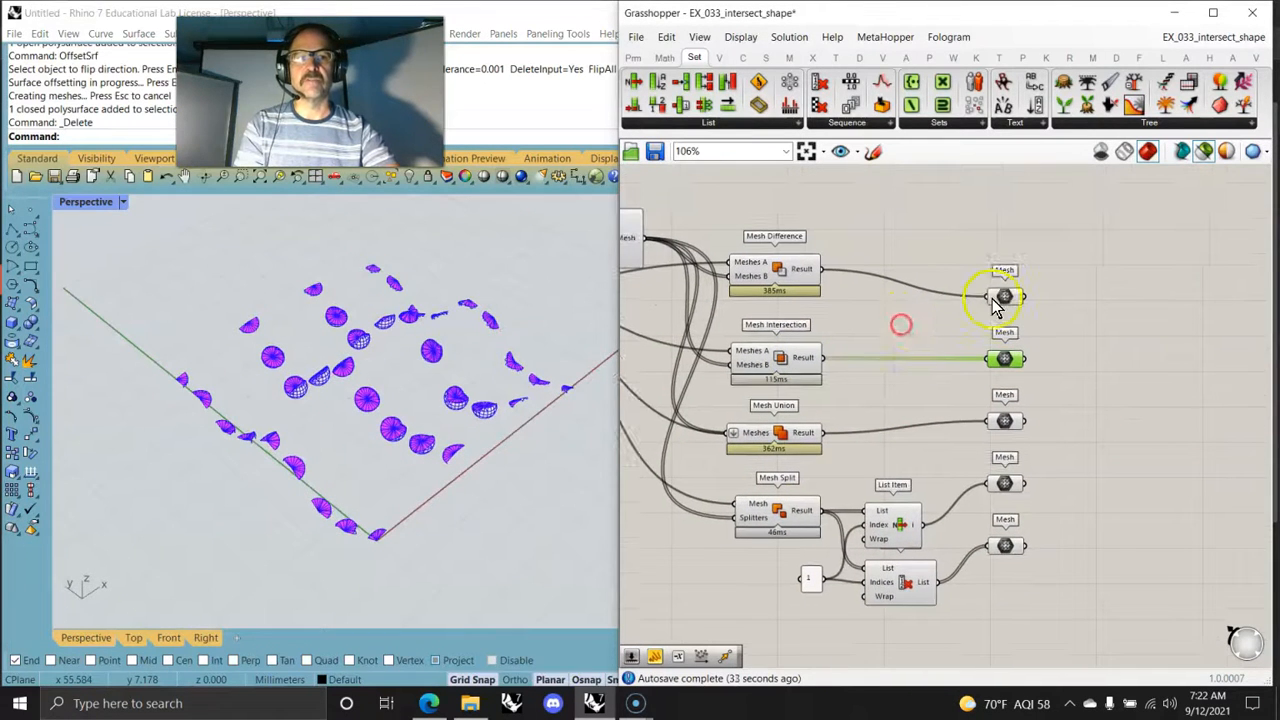
Inspect the Mesh Difference result up close and show the Bake command for its Mesh parameter
click(1004, 296)
right_drag(409, 364, 440, 500)
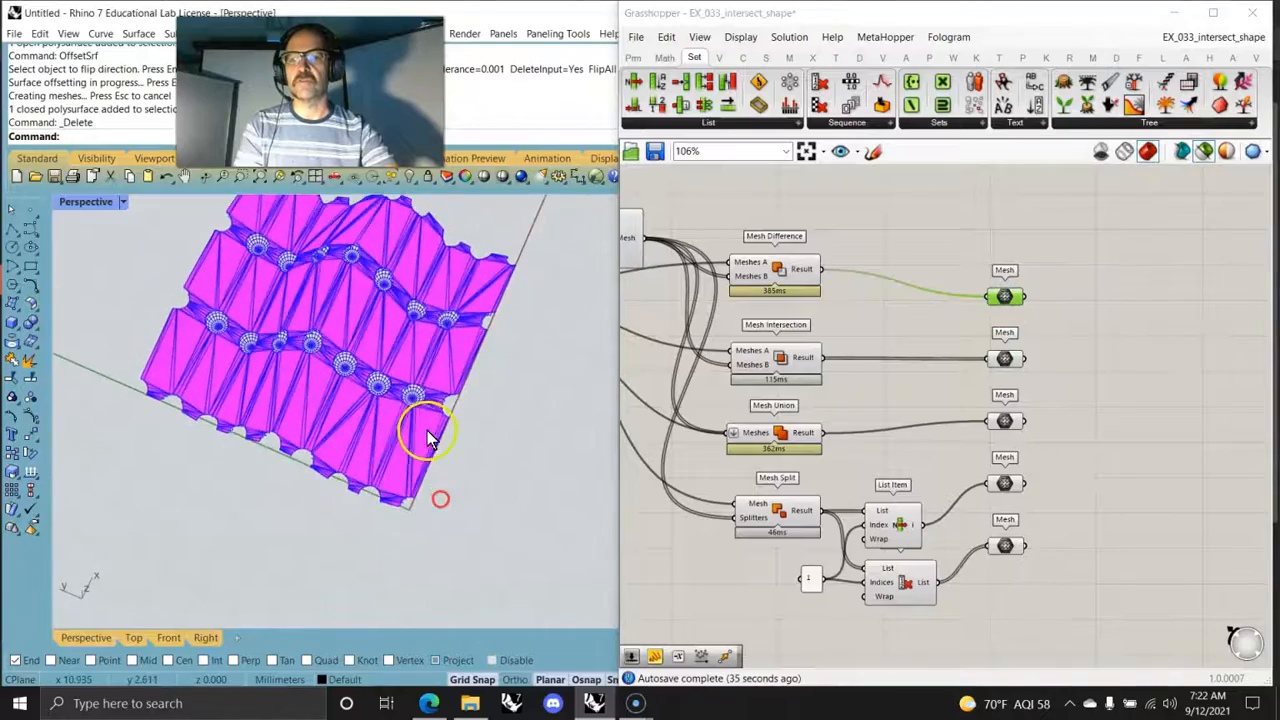
scroll(453, 430, up, 6)
right_drag(454, 430, 470, 357)
right_drag(732, 397, 777, 369)
right_click(1099, 271)
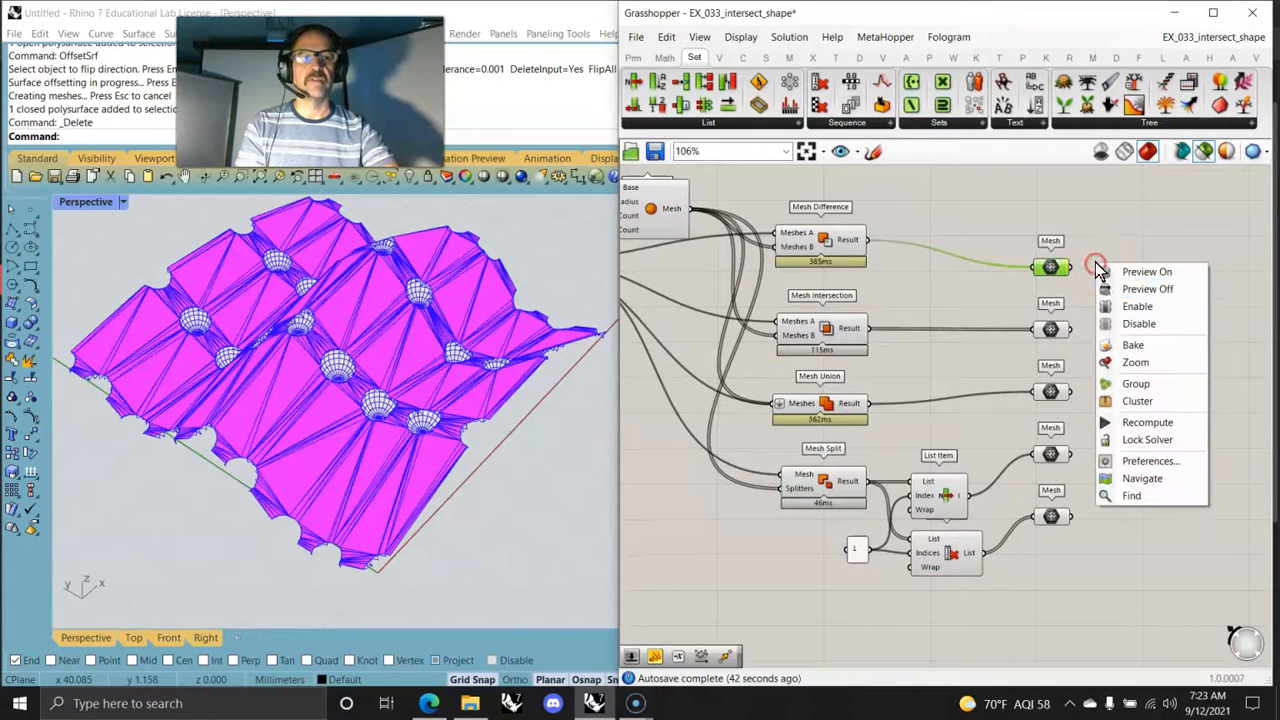
click(1128, 346)
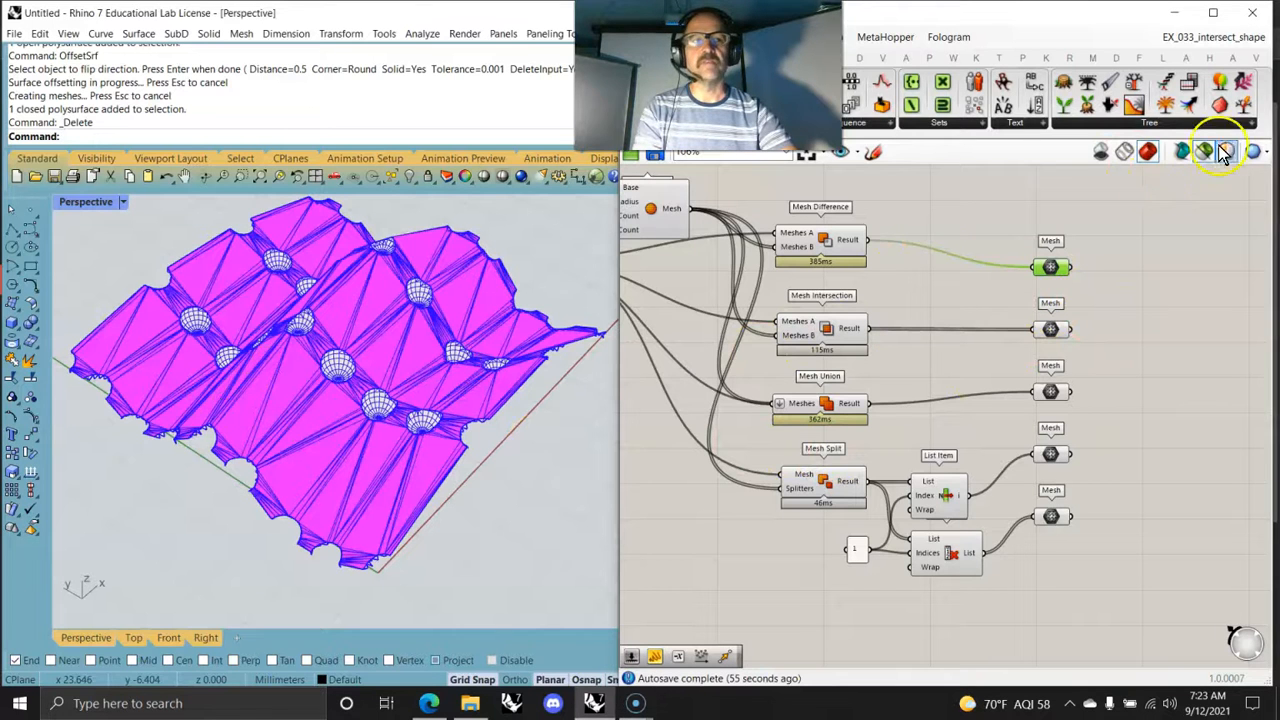
Set the Perspective viewport to the Rendered display mode
click(65, 205)
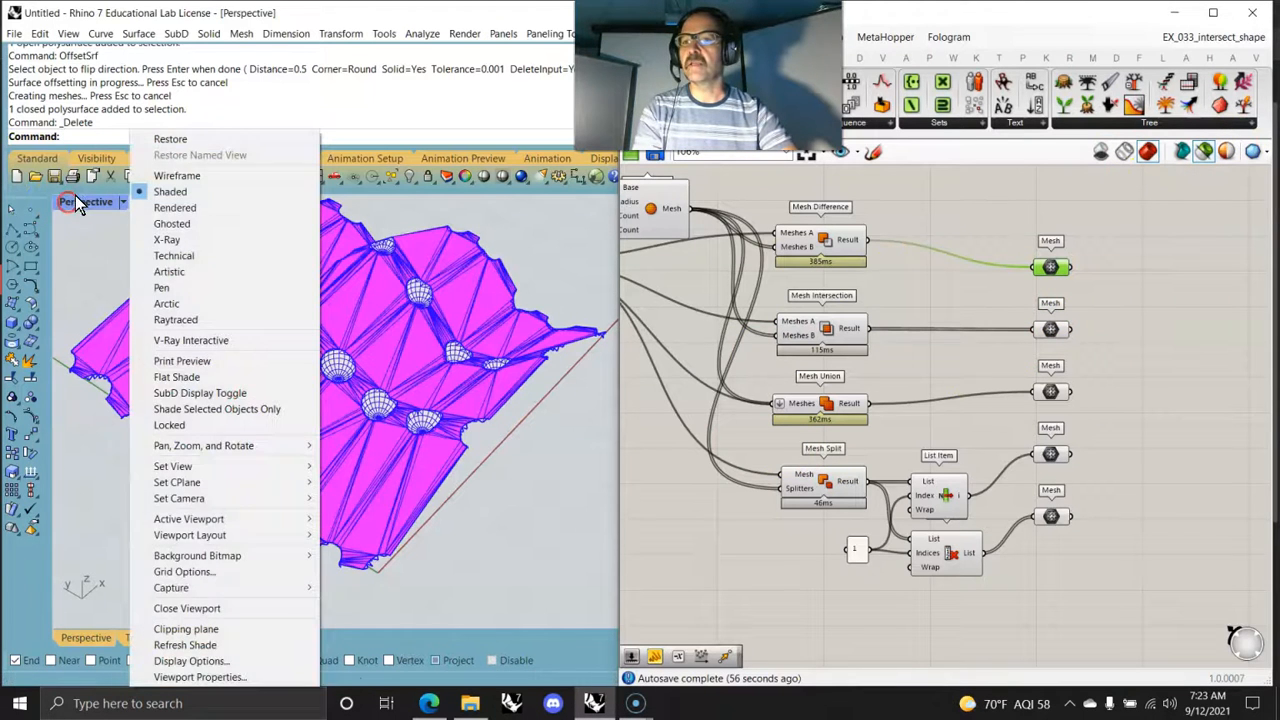
click(192, 226)
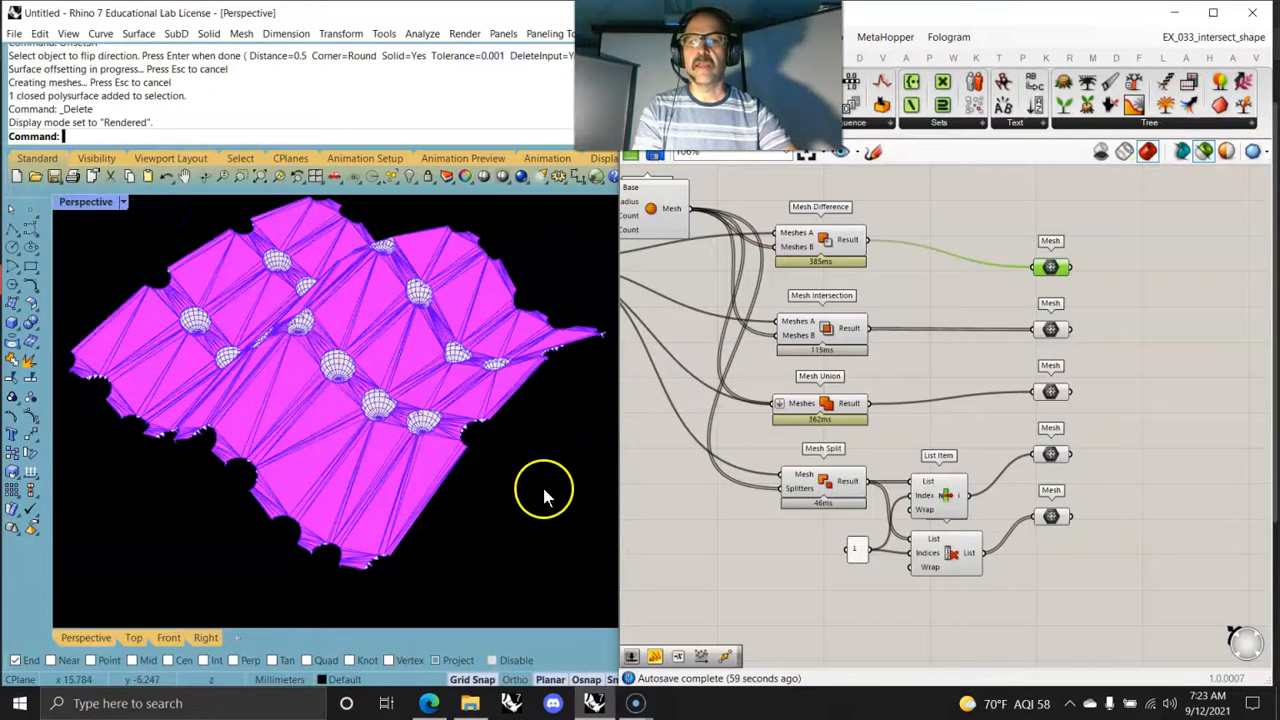
Apply an environment map surface analysis with the arches.png image to the baked mesh and view its reflections unselected in the Perspective viewport
click(944, 432)
click(376, 475)
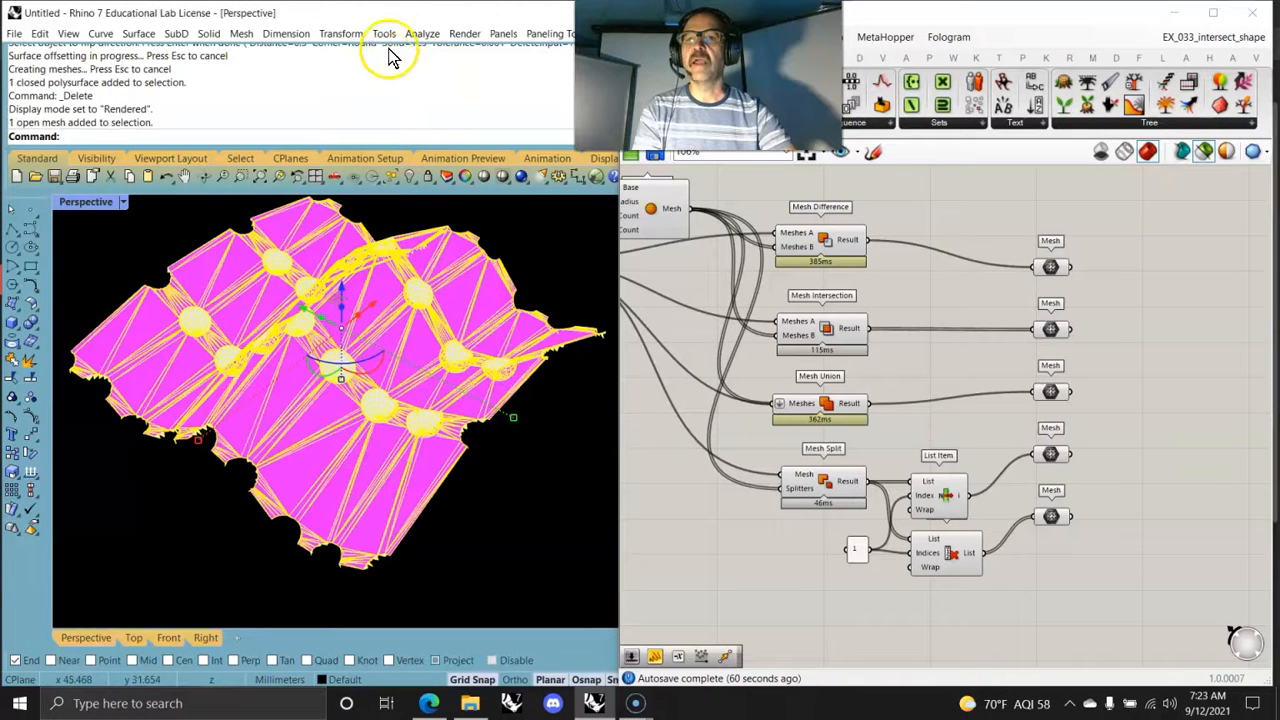
click(420, 33)
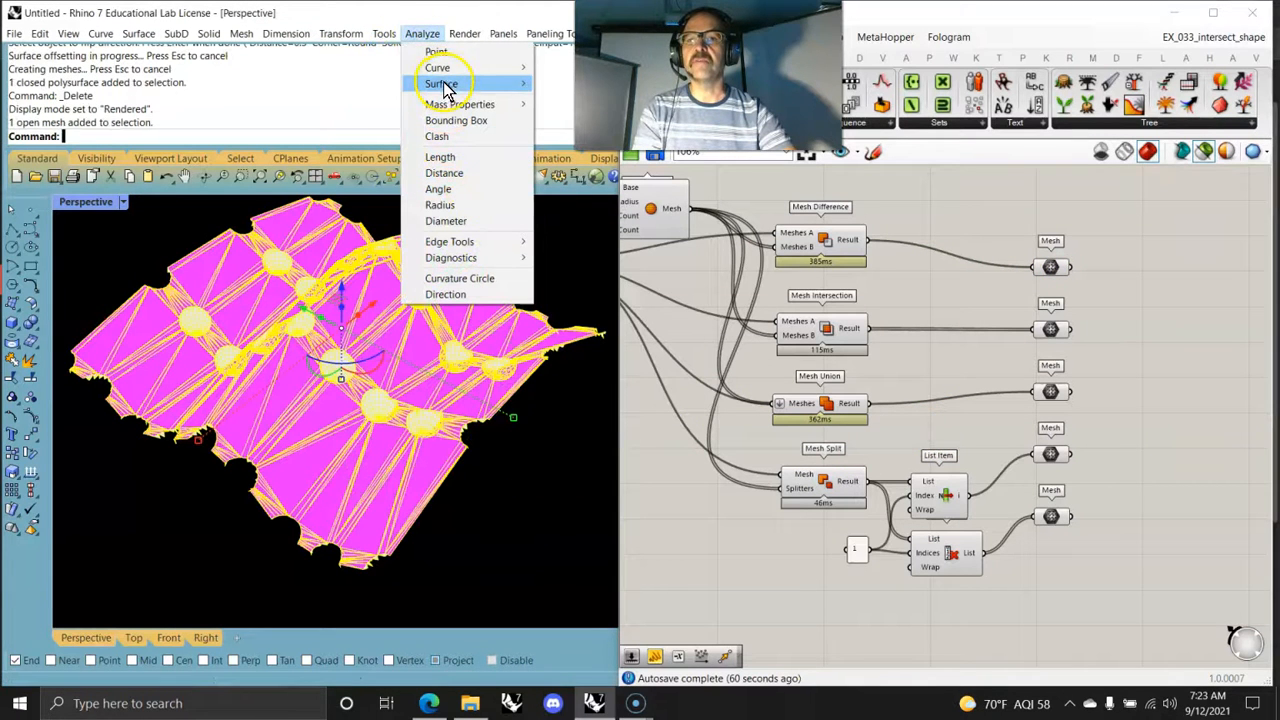
click(555, 114)
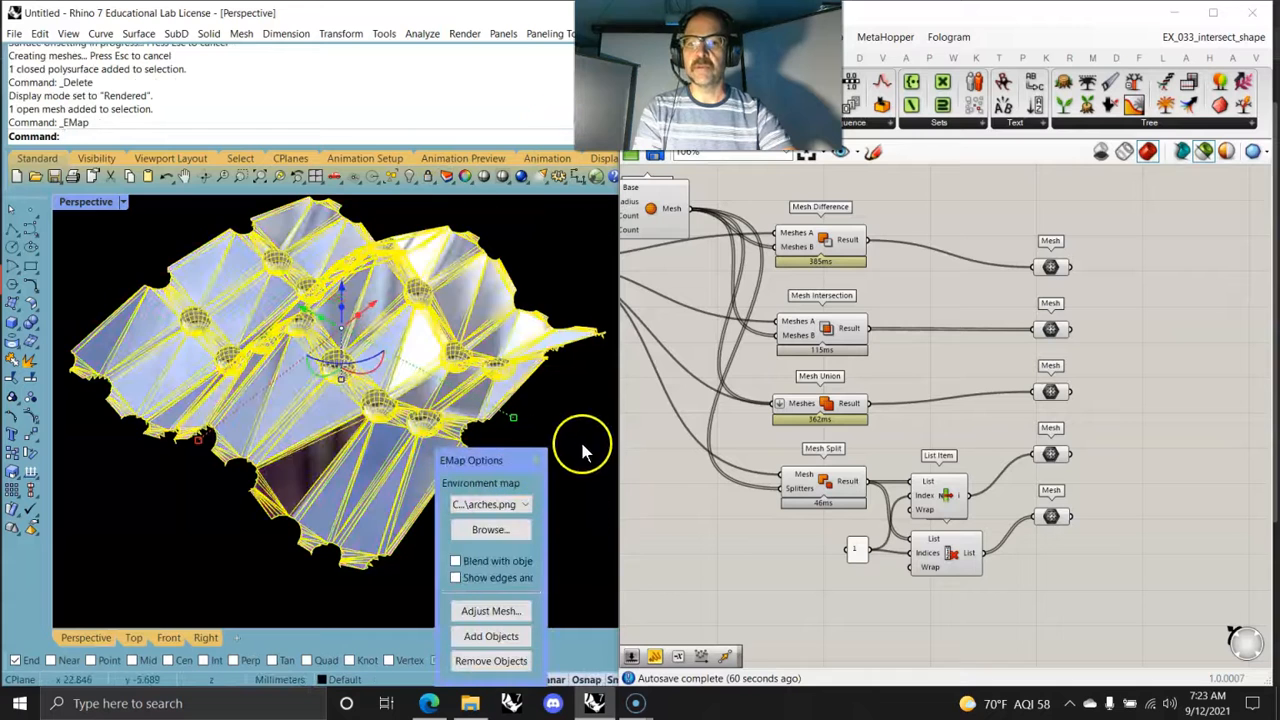
drag(517, 460, 514, 660)
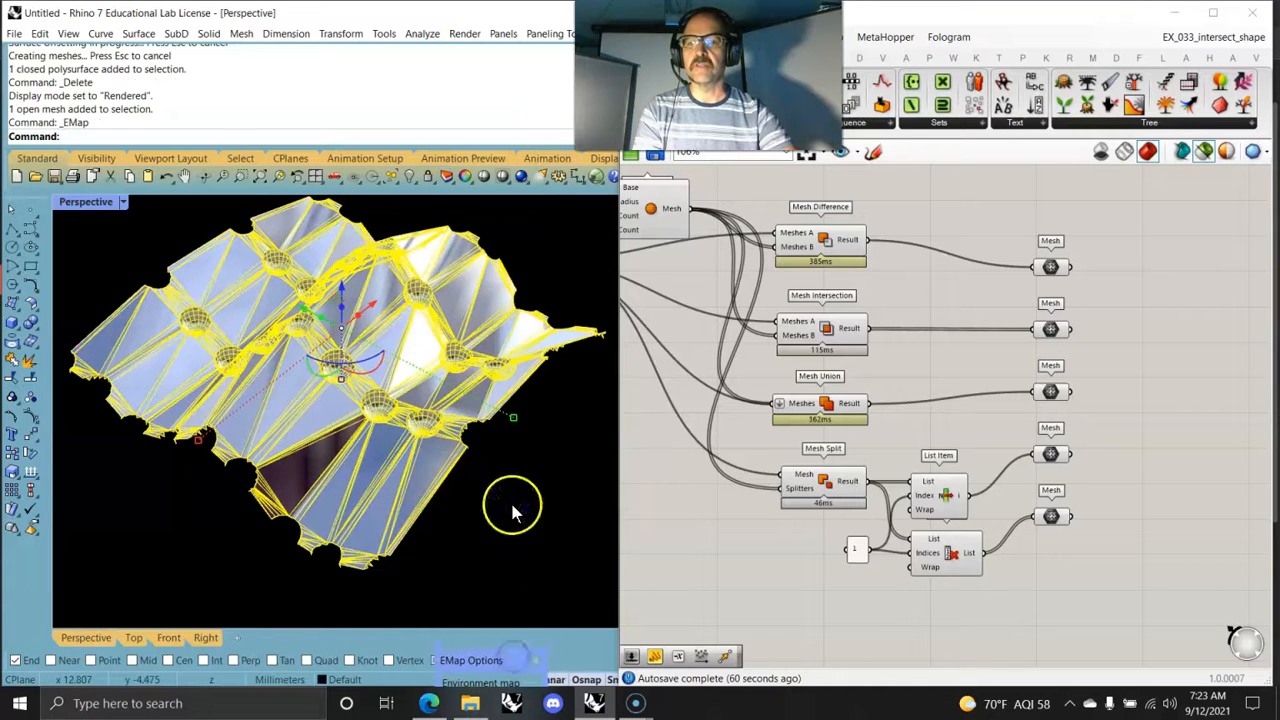
click(512, 512)
mouse_move(434, 440)
right_down()
mouse_move(400, 400)
mouse_move(423, 329)
mouse_move(477, 293)
mouse_move(551, 329)
mouse_move(63, 366)
mouse_move(89, 463)
mouse_move(577, 508)
mouse_move(457, 494)
mouse_move(403, 446)
mouse_move(409, 417)
mouse_move(442, 419)
right_up()
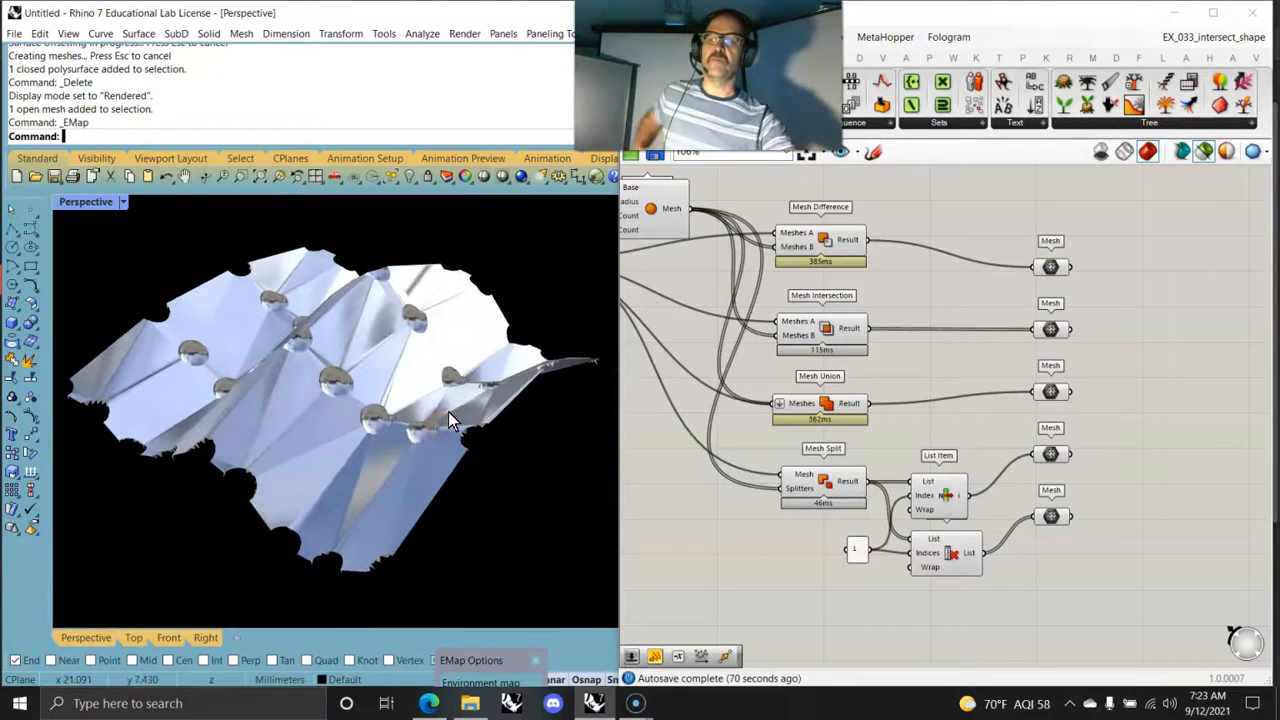
Examine the Mesh FromPoints component's preview and the mesh plugin definition that leads into it
right_drag(686, 423, 872, 418)
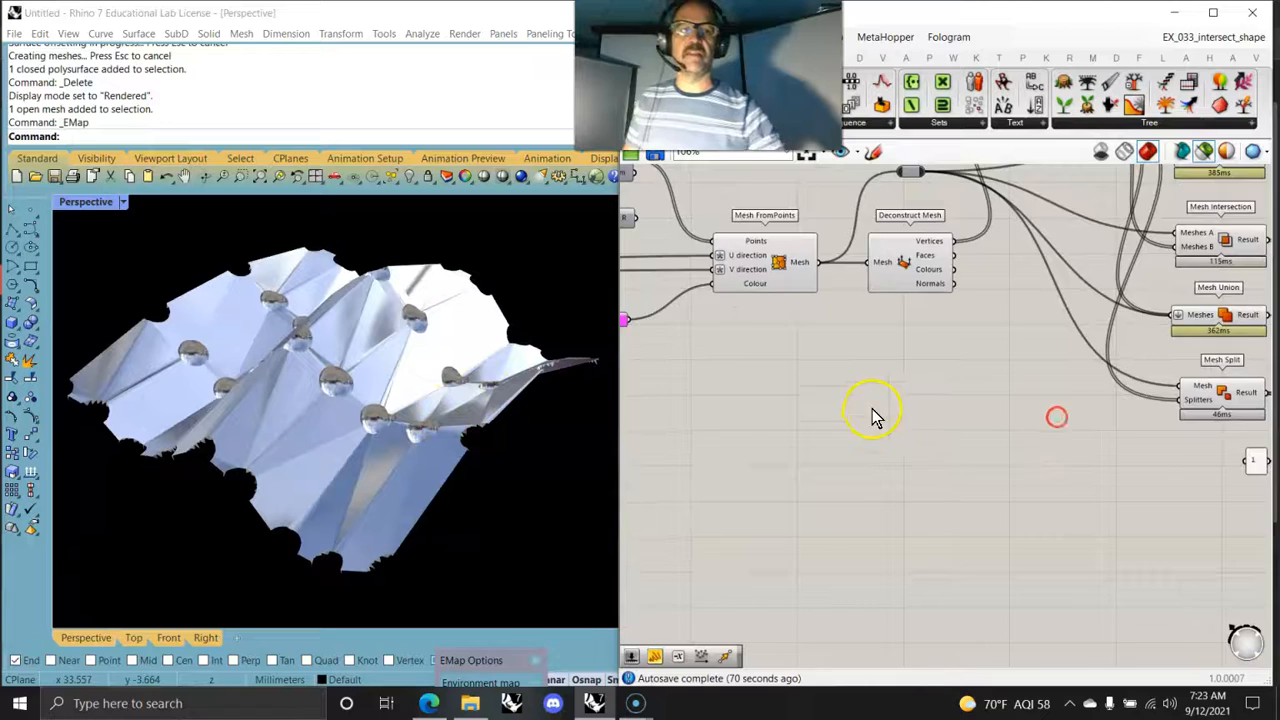
scroll(872, 418, down, 3)
click(973, 357)
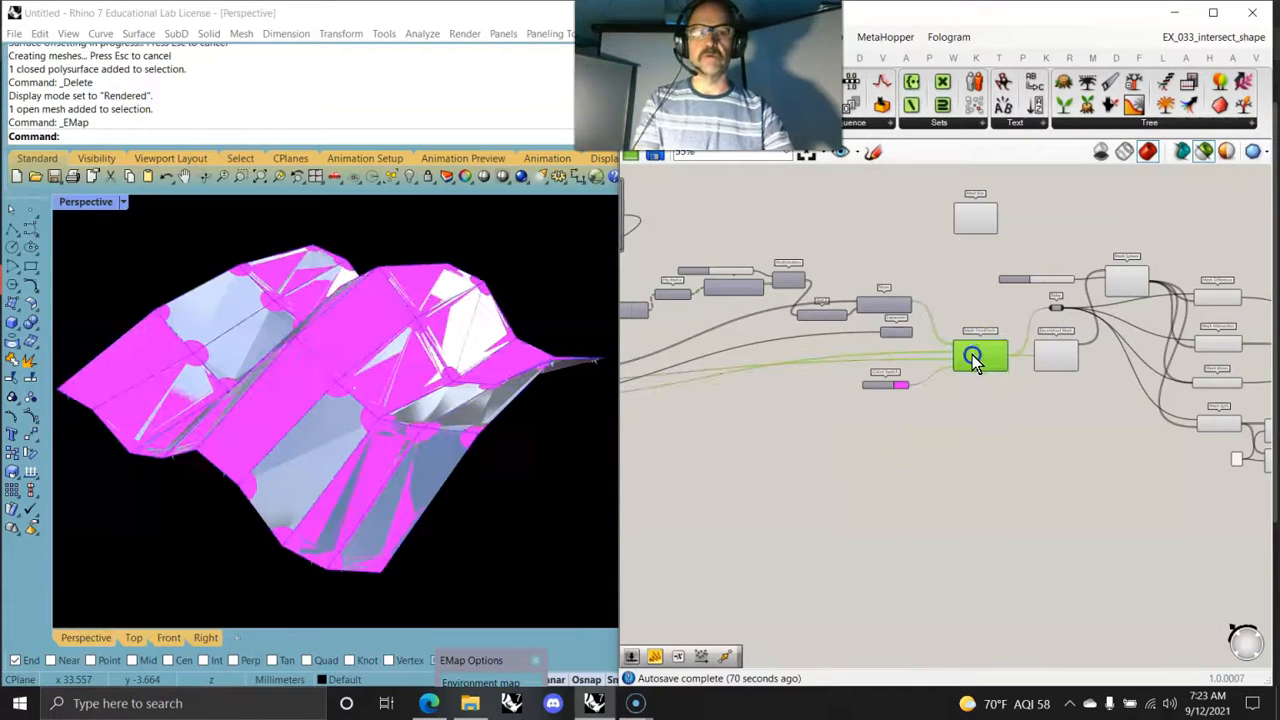
right_drag(784, 424, 983, 514)
scroll(937, 360, up, 4)
scroll(940, 377, up, 1)
scroll(943, 375, down, 6)
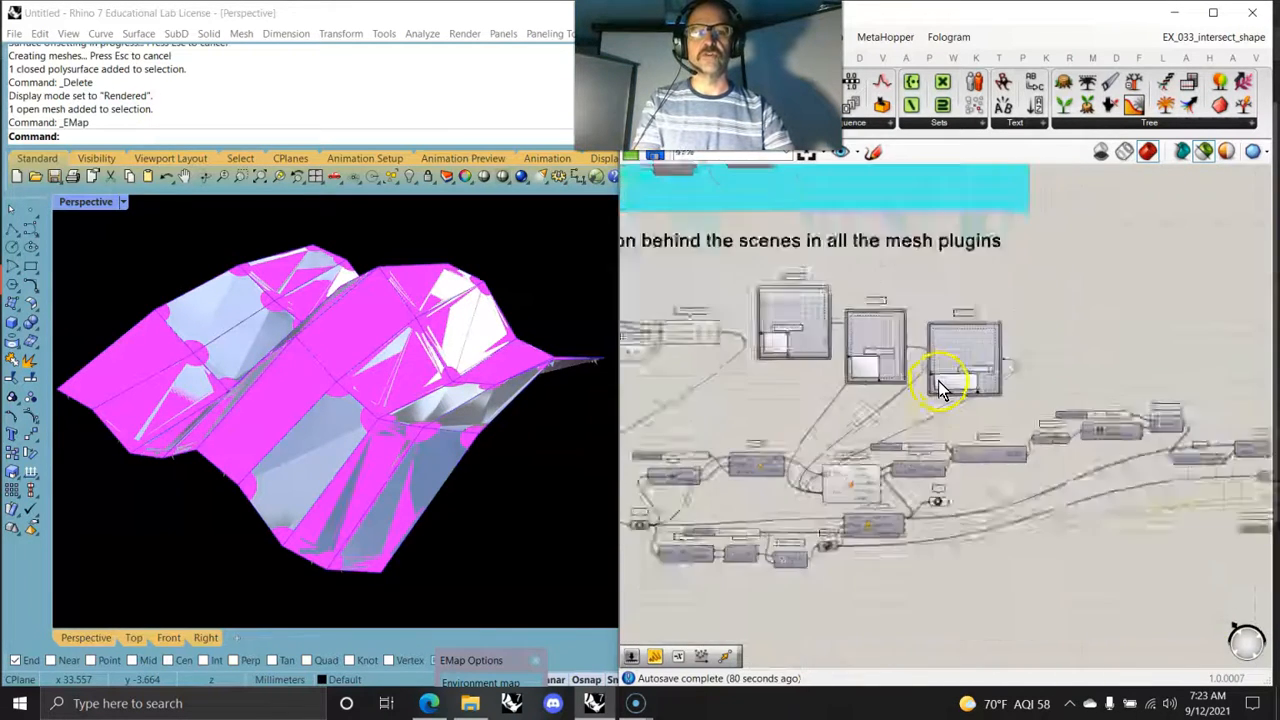
Group all components of the mesh plugins definition together with its note about what goes on behind the scenes
scroll(903, 440, down, 2)
drag(1162, 504, 745, 372)
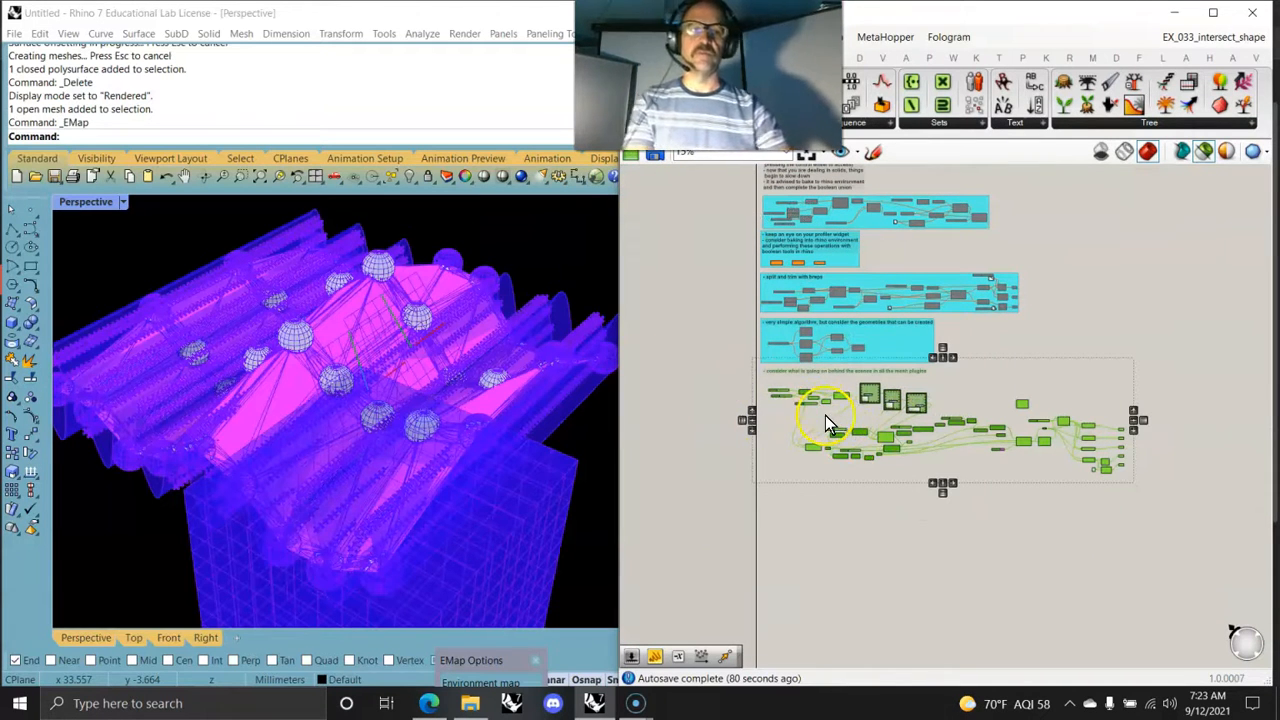
right_click(882, 508)
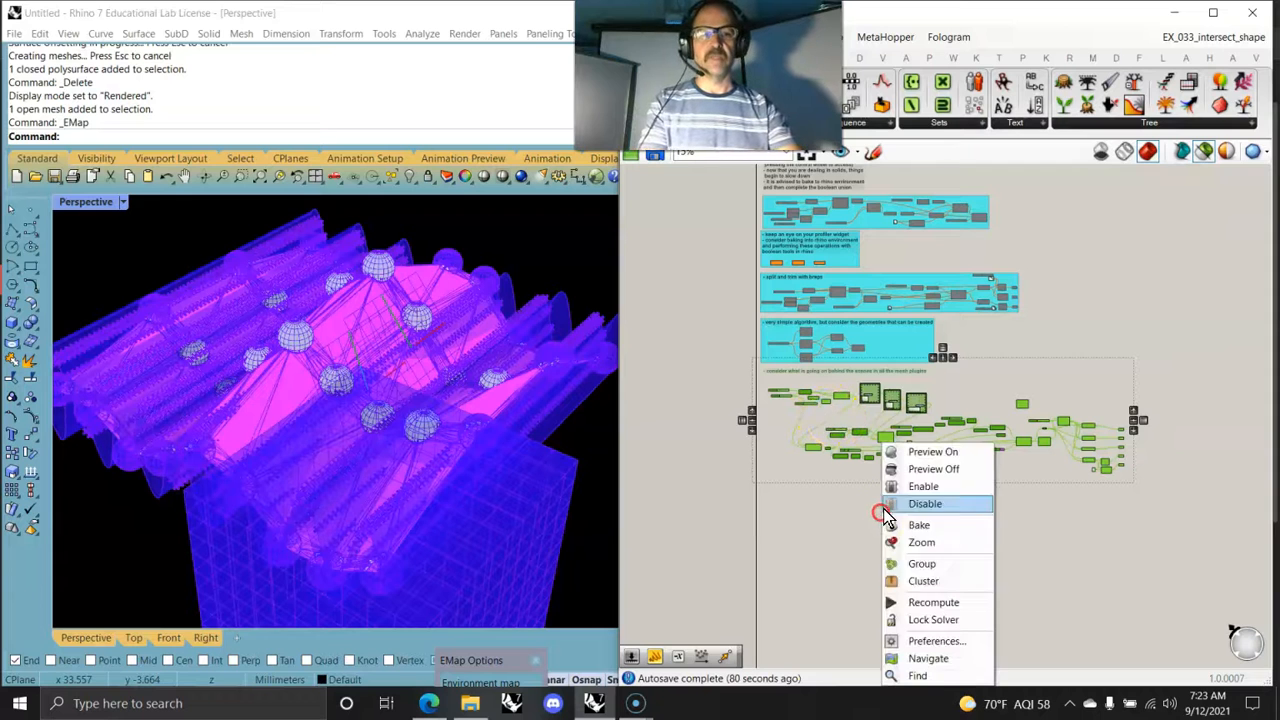
click(921, 566)
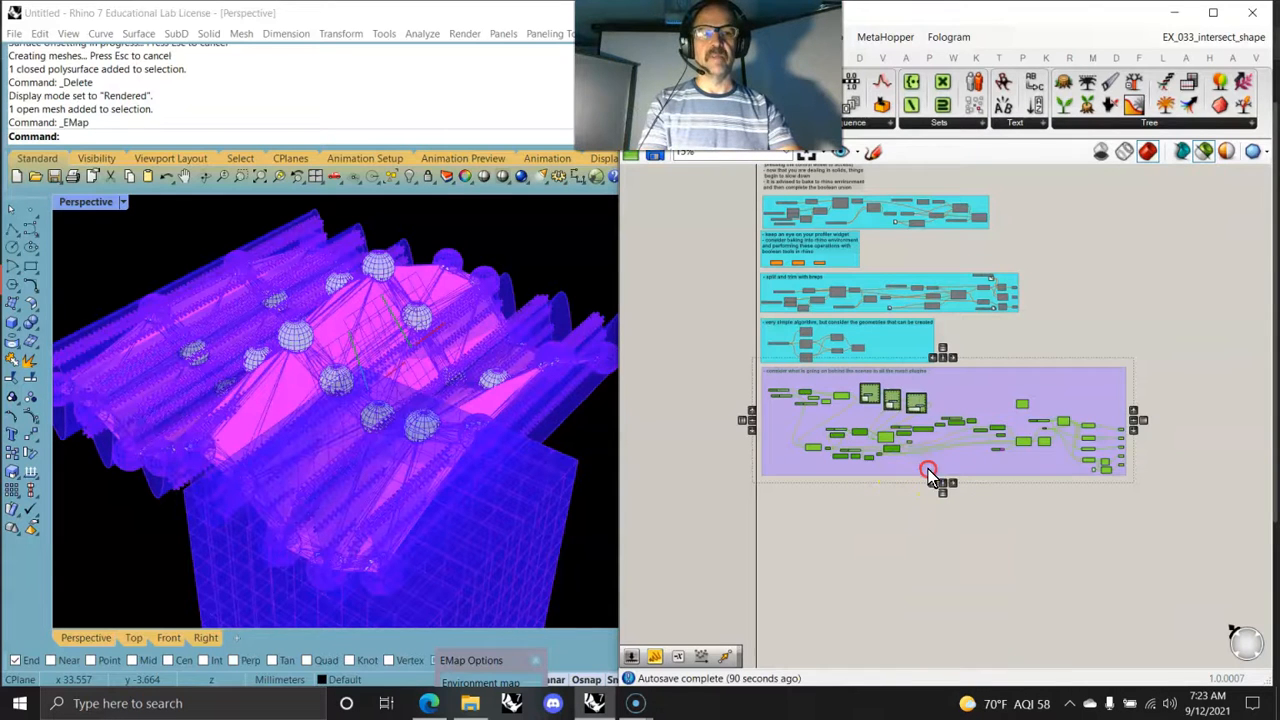
Colour the new mesh definition group cyan to match the other exercise groups and deselect it
right_click(928, 474)
mouse_move(974, 634)
click(900, 615)
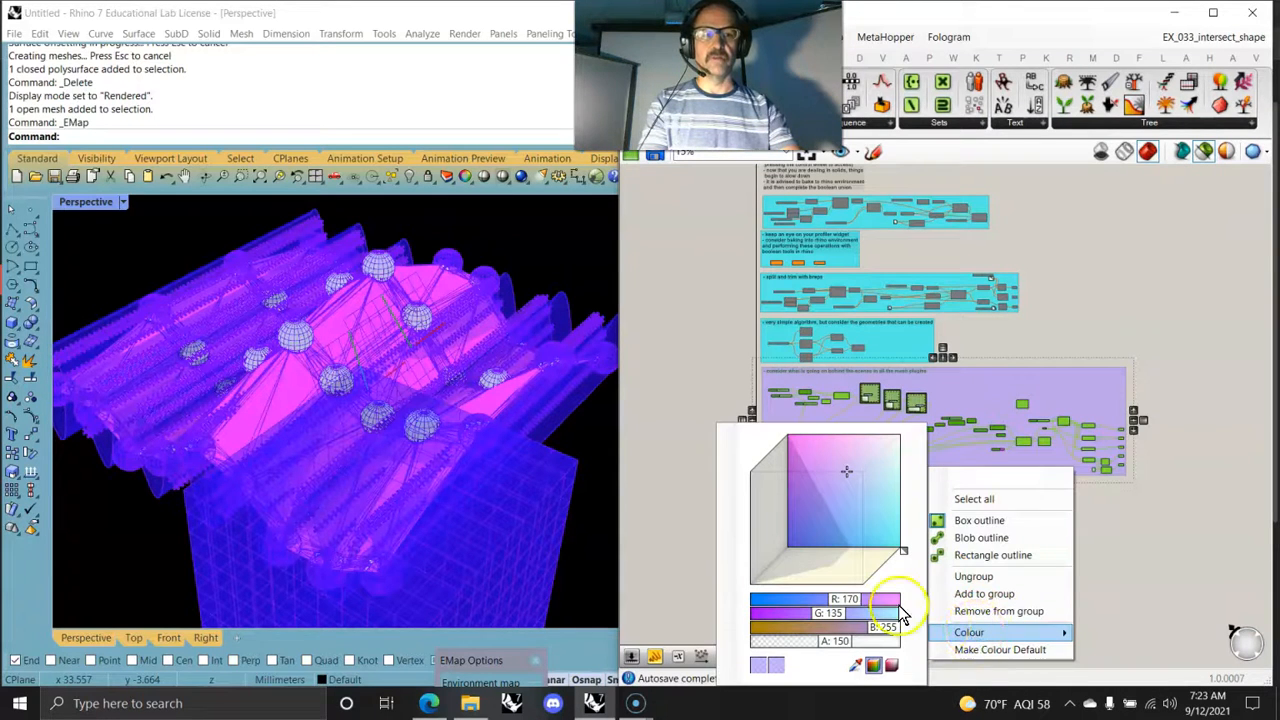
click(895, 544)
click(1183, 537)
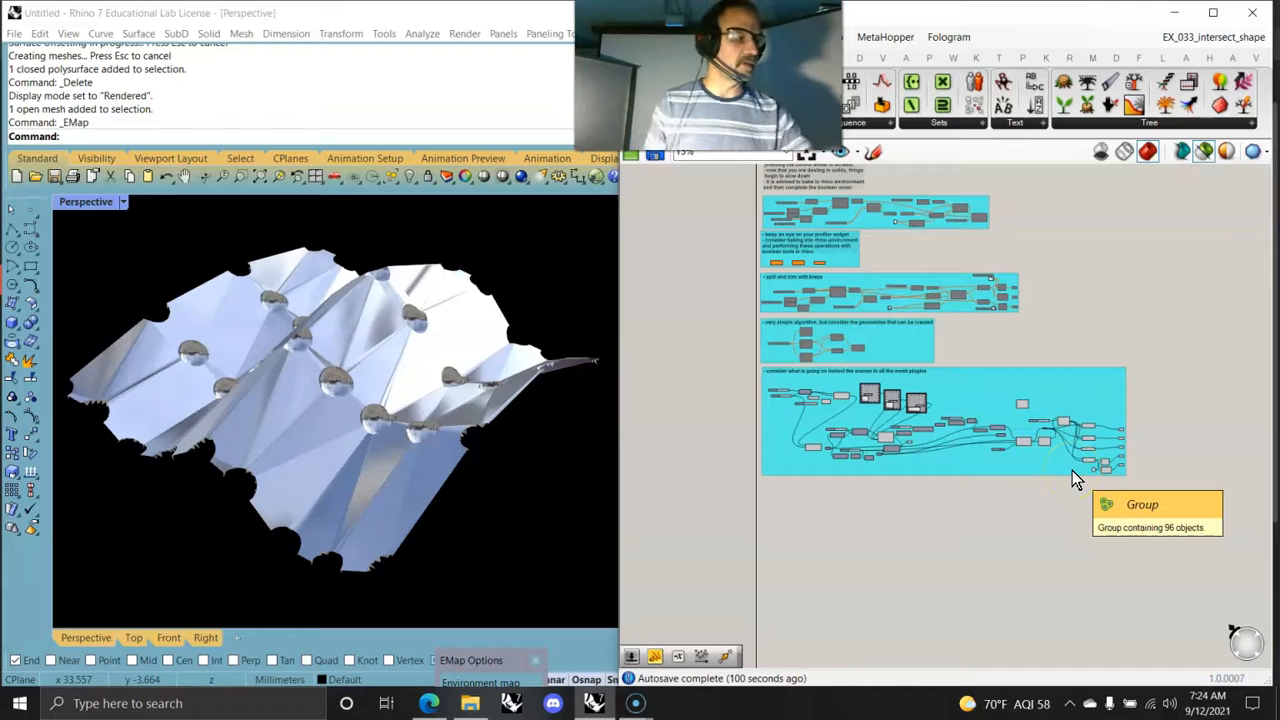
click(906, 253)
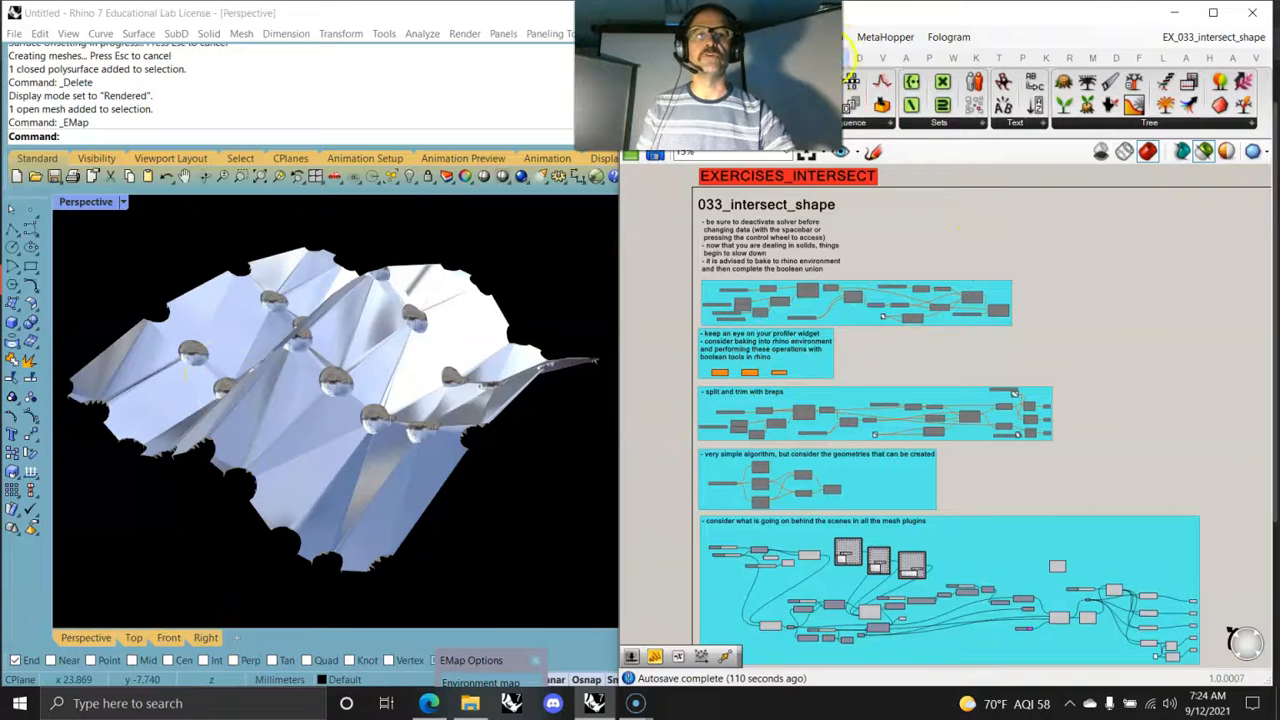
click(846, 58)
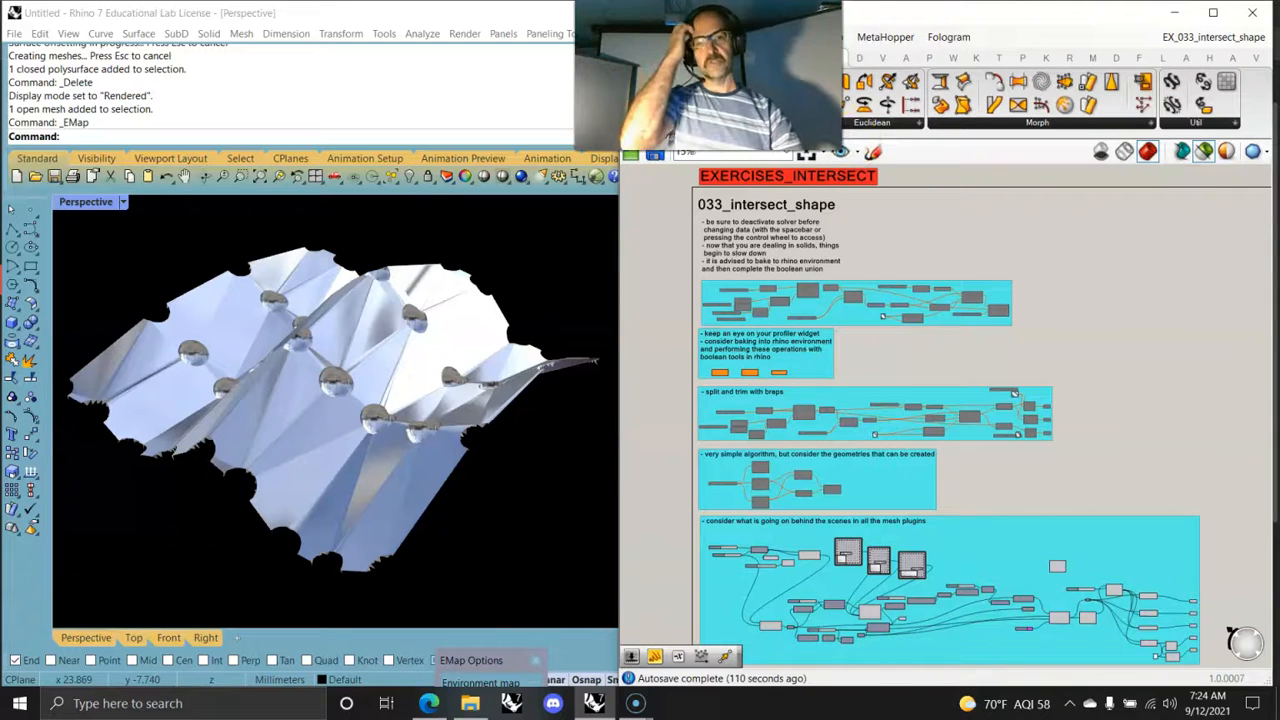